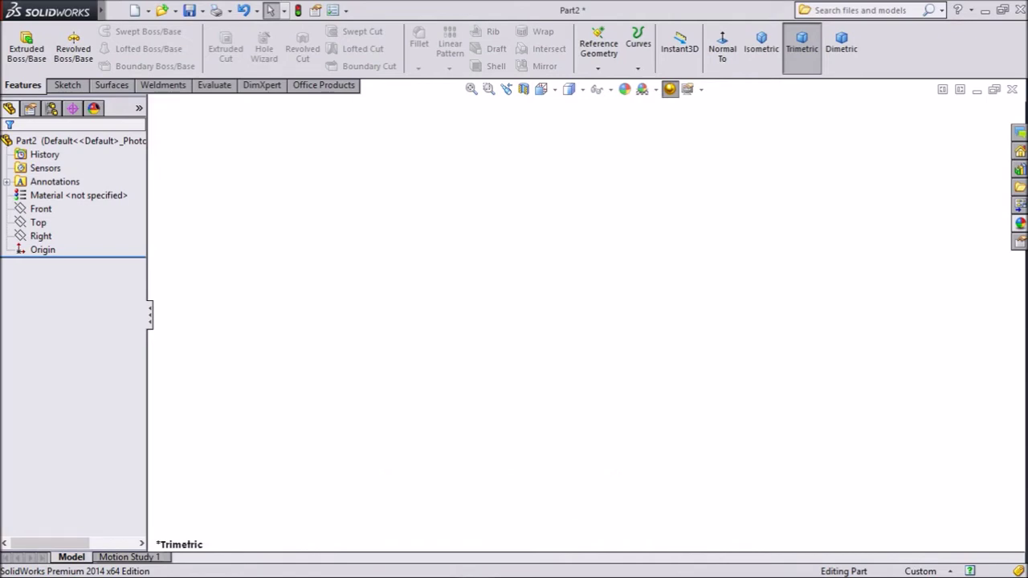
# Start a sketch on the Front plane and draw a center rectangle from the origin, about 87 mm wide and 152 mm high.
pyautogui.click(40, 208)
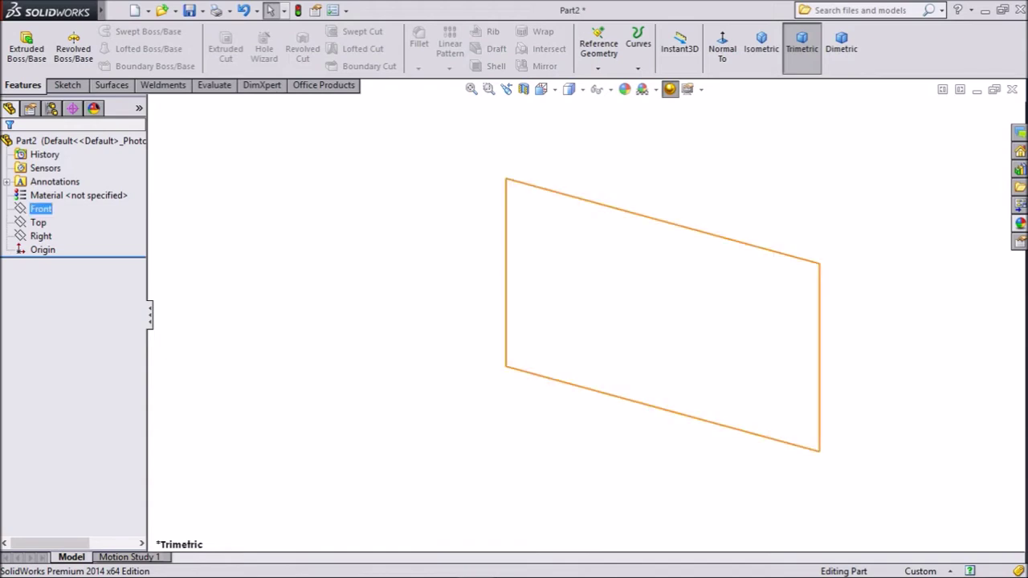
pyautogui.click(49, 186)
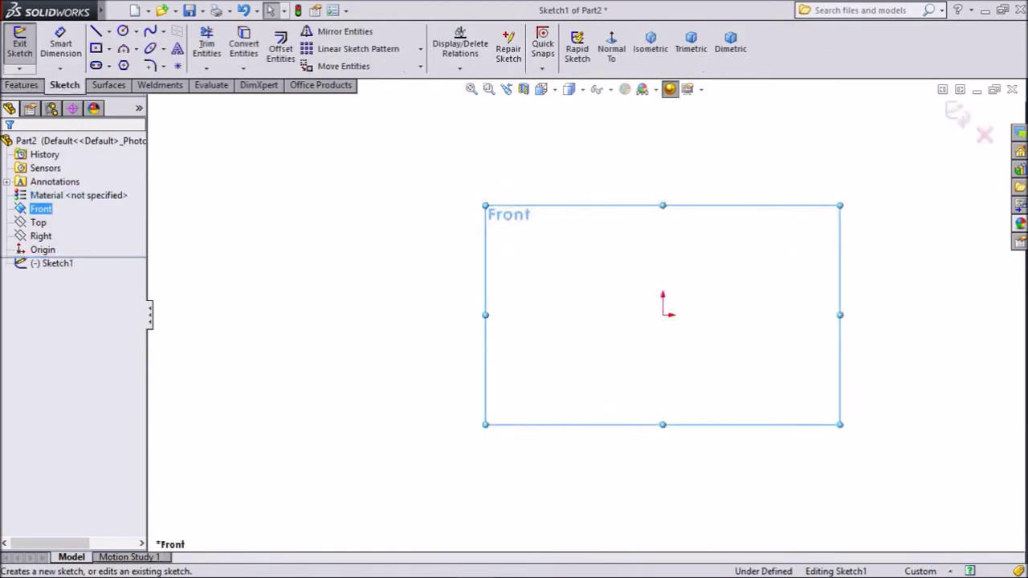
pyautogui.click(109, 48)
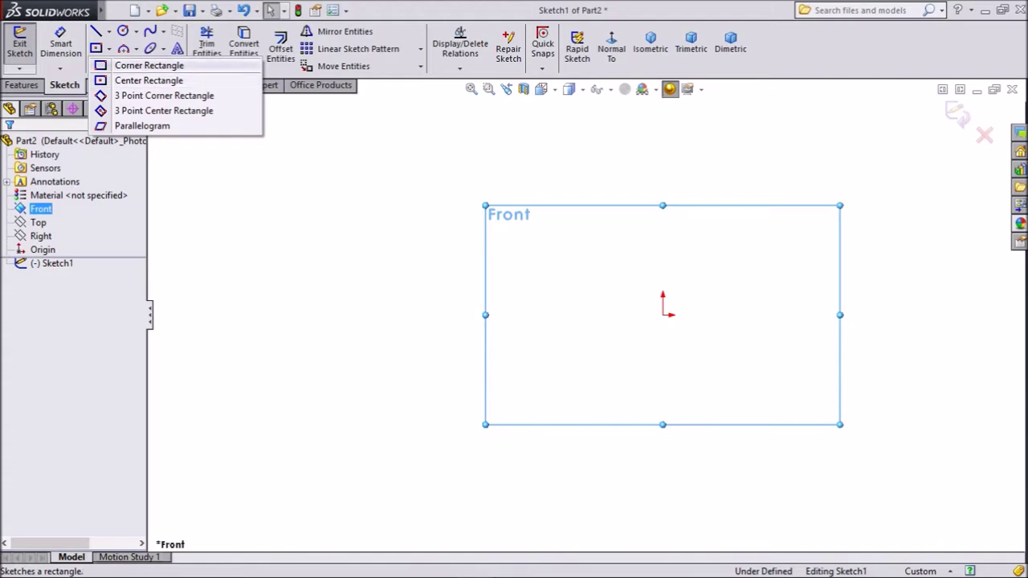
pyautogui.click(148, 80)
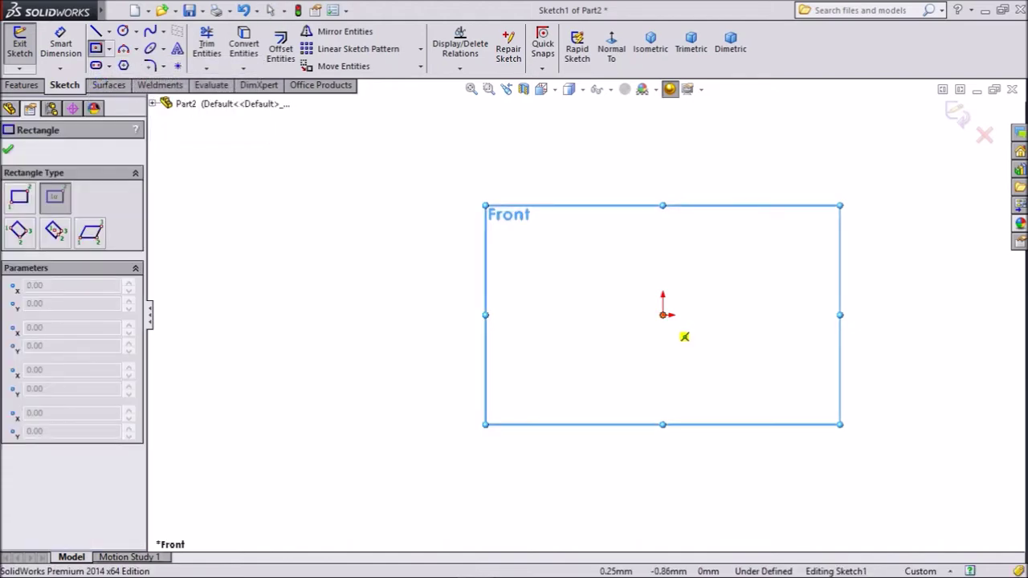
pyautogui.click(662, 314)
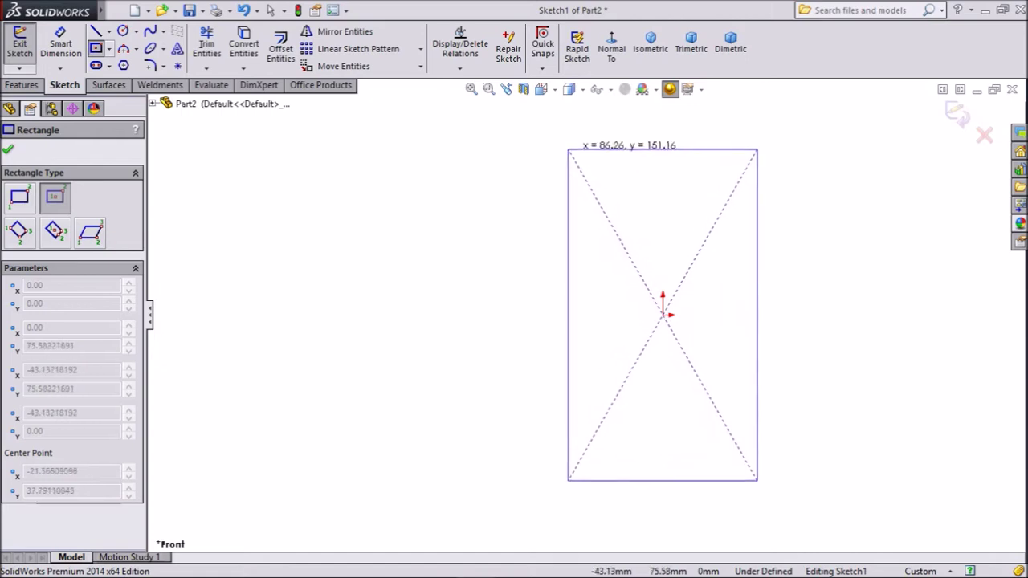
pyautogui.click(567, 149)
pyautogui.keyDown('ctrl'); pyautogui.moveTo(906, 326); pyautogui.dragTo(835, 323, button='middle'); pyautogui.keyUp('ctrl')
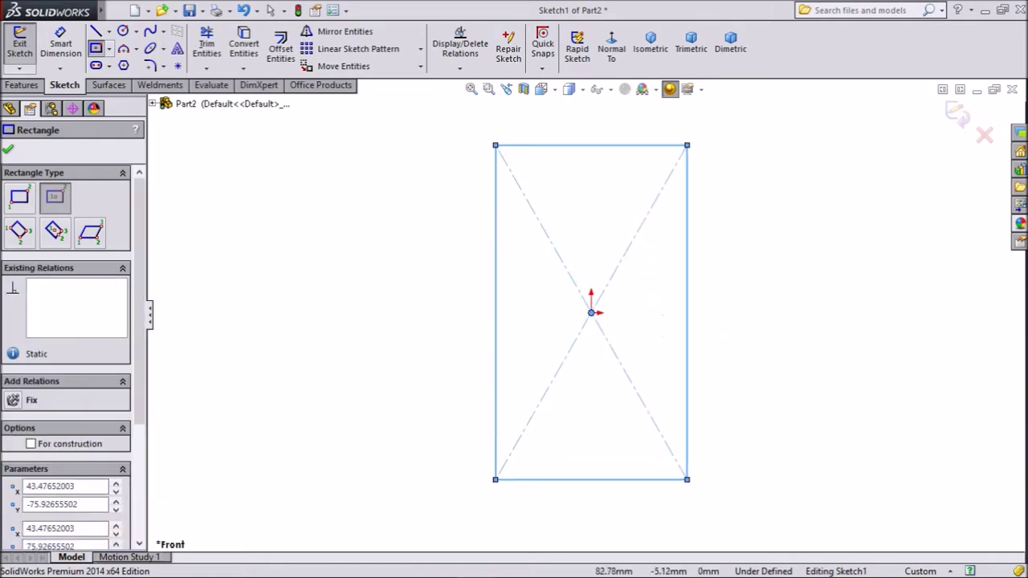
# Dimension the rectangle with a width of 6 mm and a height of 40 mm.
pyautogui.click(60, 46)
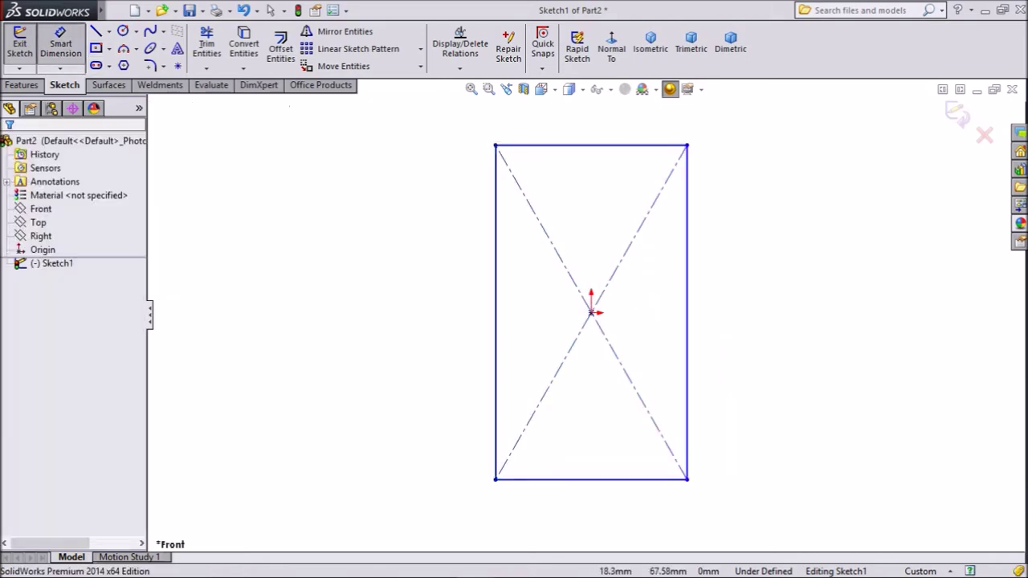
pyautogui.click(562, 145)
pyautogui.click(554, 112)
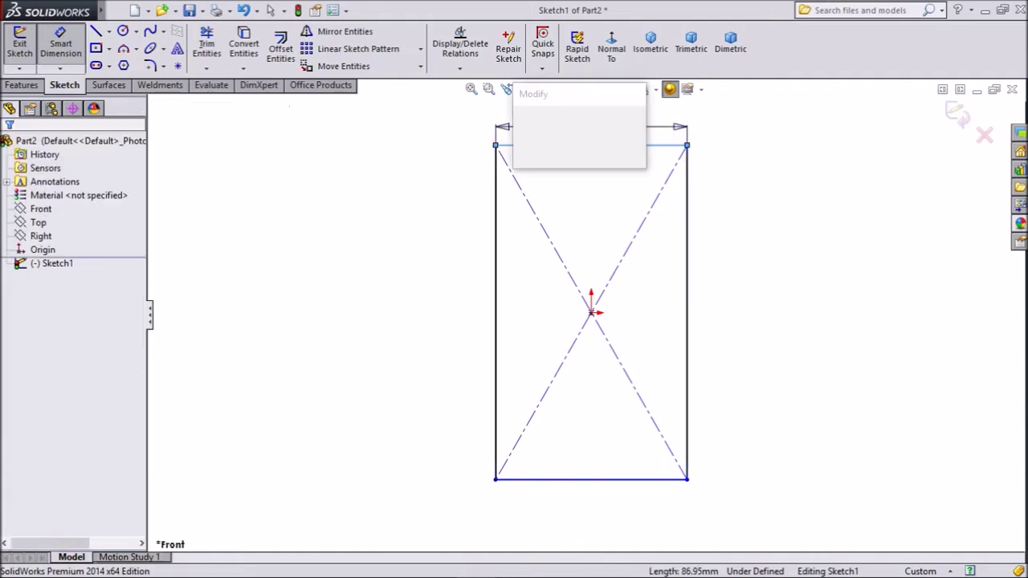
pyautogui.write('6')
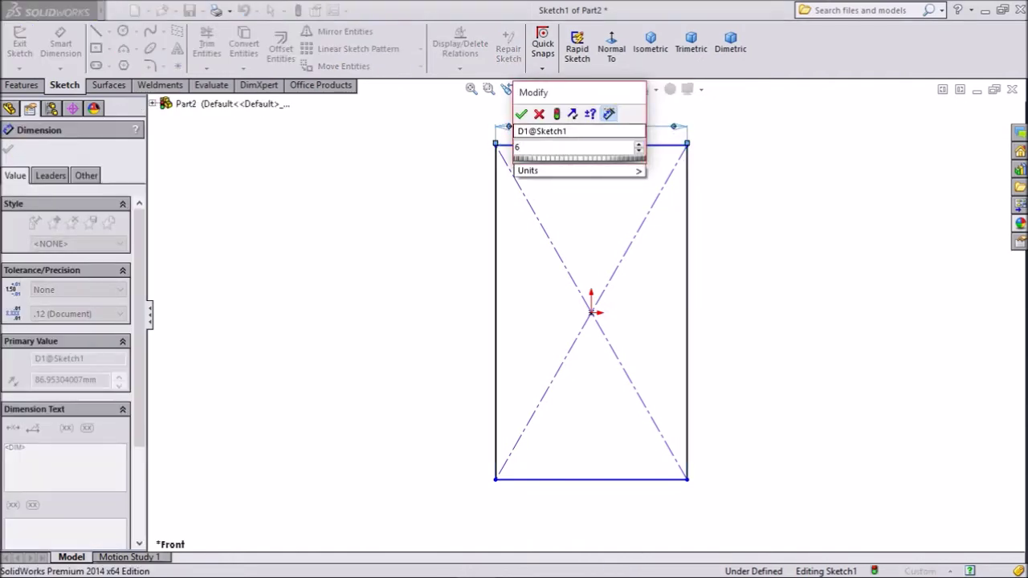
pyautogui.press('Return')
pyautogui.click(686, 321)
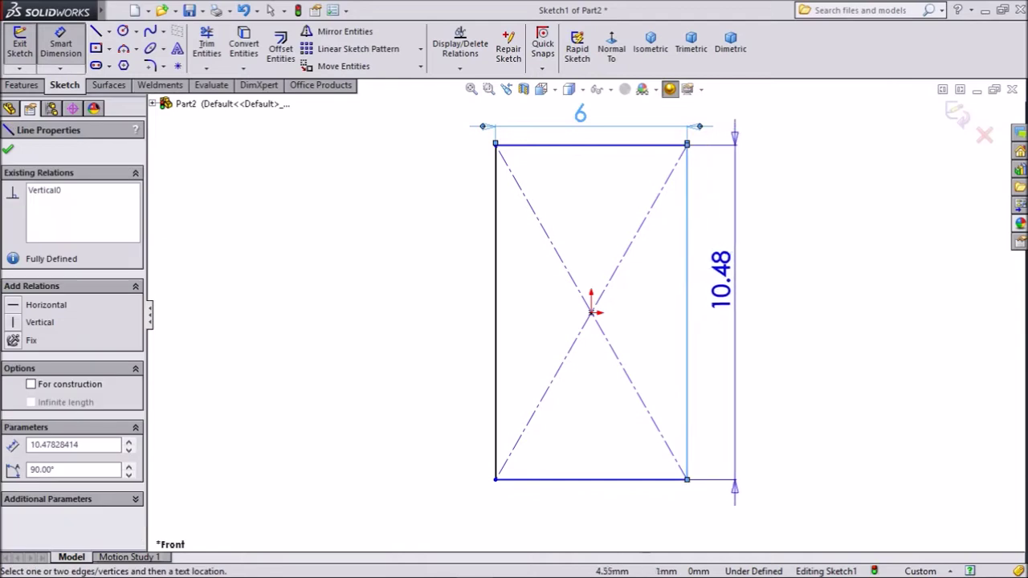
pyautogui.click(758, 281)
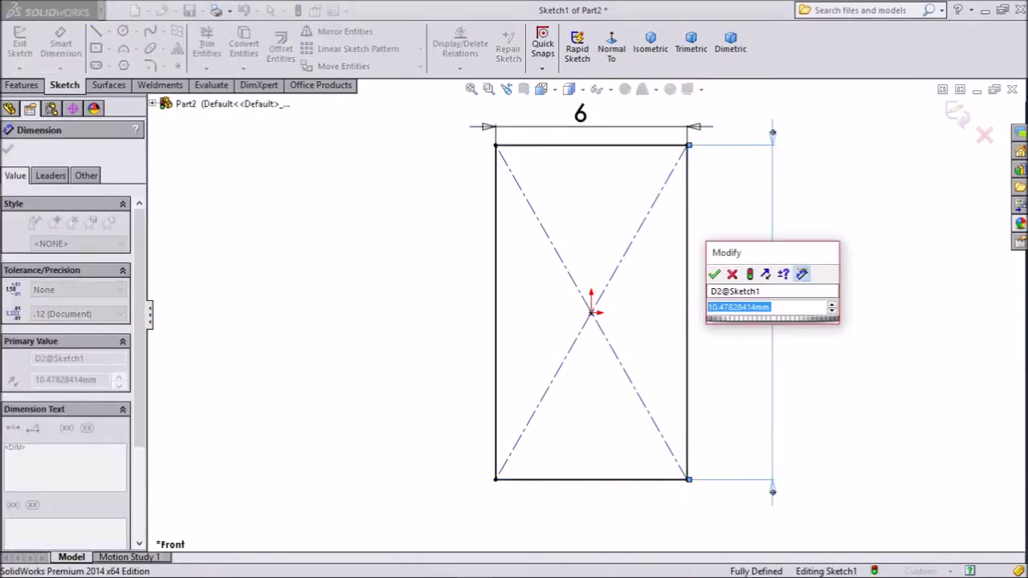
pyautogui.write('40')
pyautogui.press('Return')
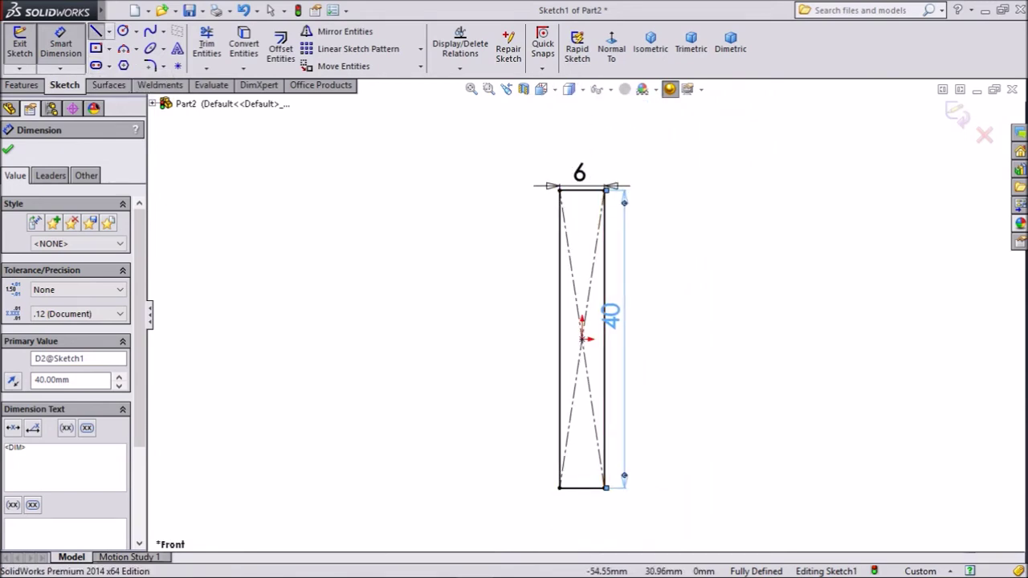
# Sketch three connected lines around the rectangle: a right vertical about 51 mm, a top horizontal about 27 mm and a left vertical about 38 mm.
pyautogui.click(95, 32)
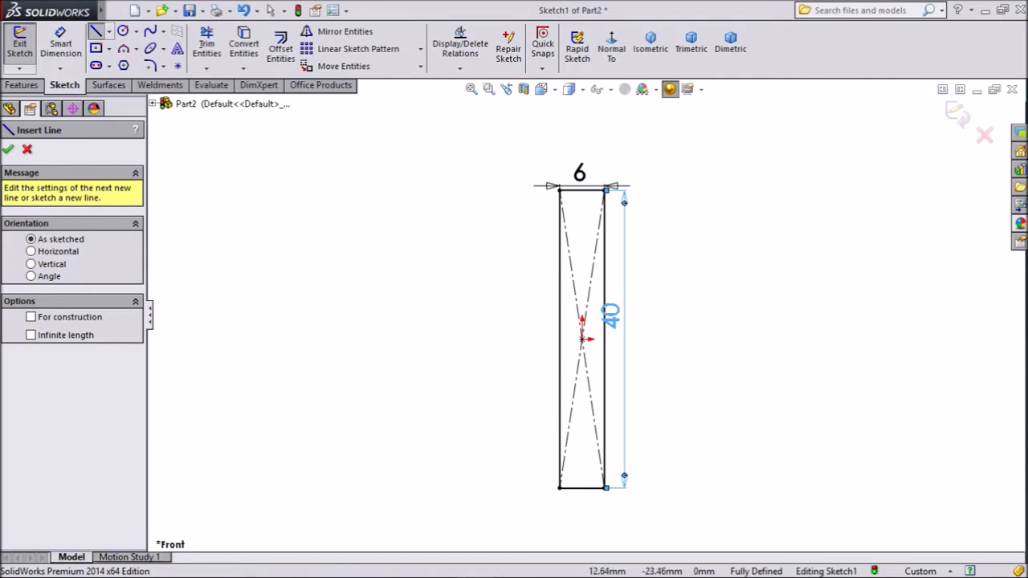
pyautogui.click(676, 510)
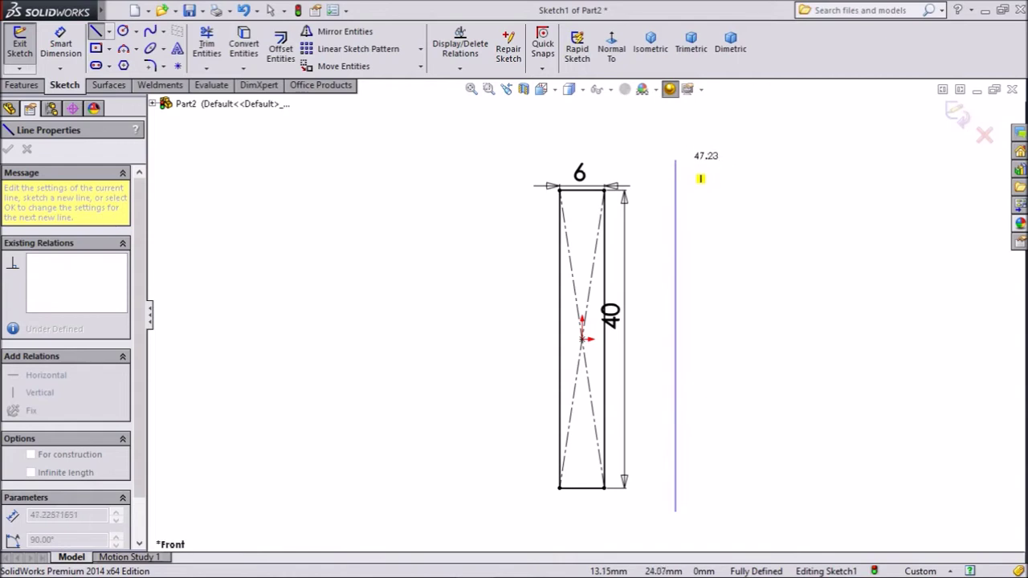
pyautogui.click(674, 133)
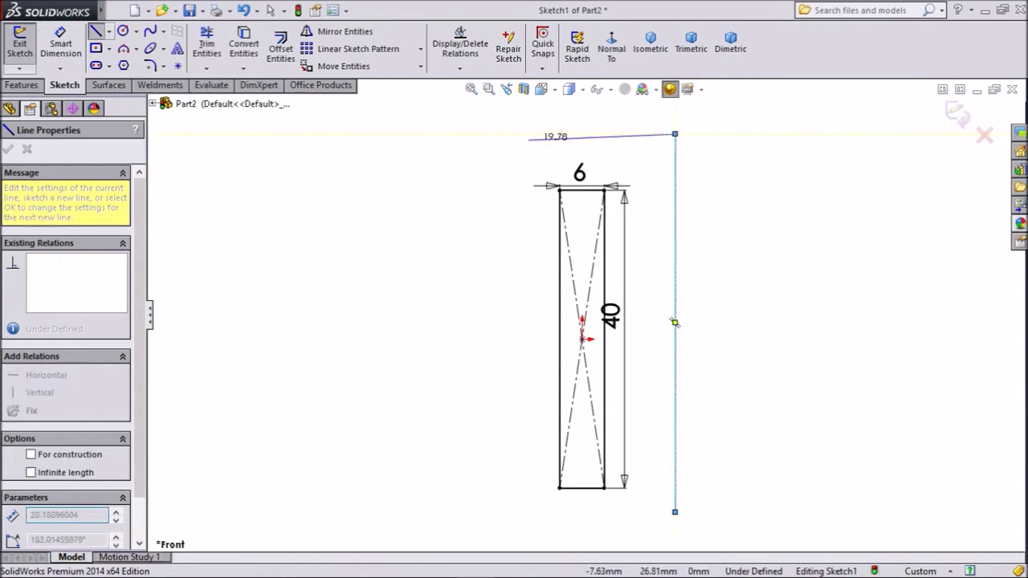
pyautogui.click(475, 134)
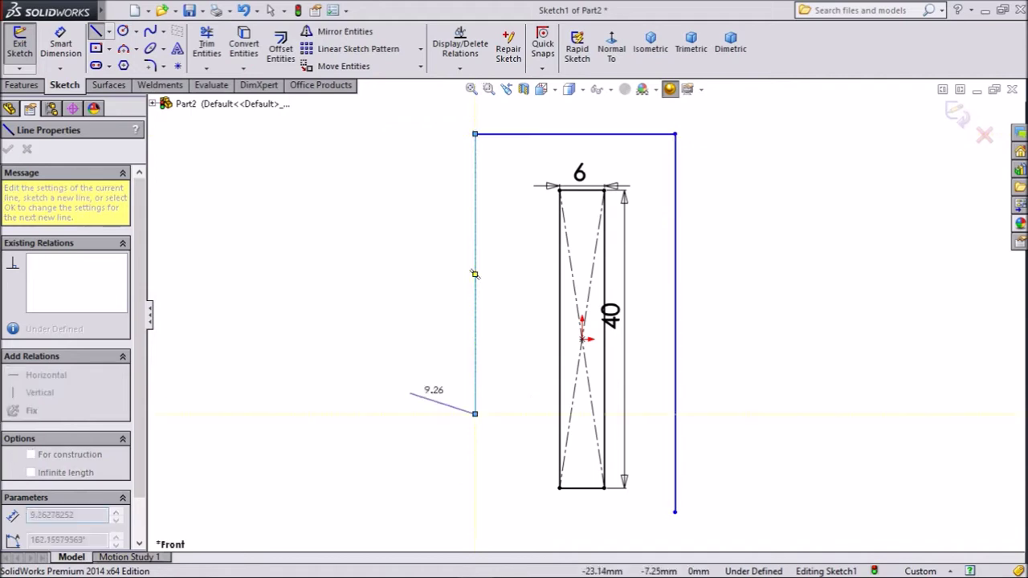
pyautogui.rightClick(403, 401)
pyautogui.click(442, 120)
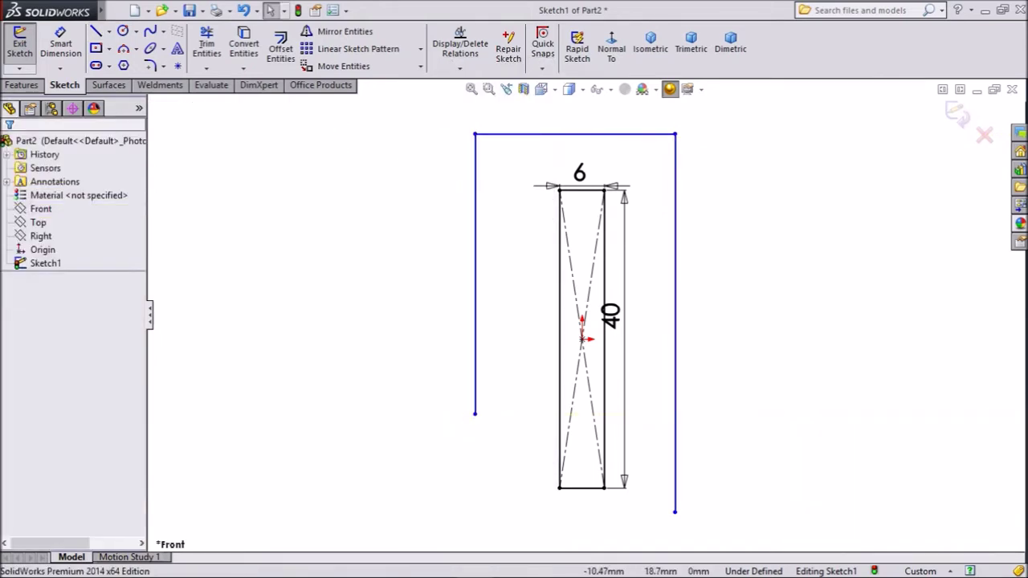
# Draw a vertical centerline about 30 mm long from the origin up past the top horizontal line.
pyautogui.click(109, 31)
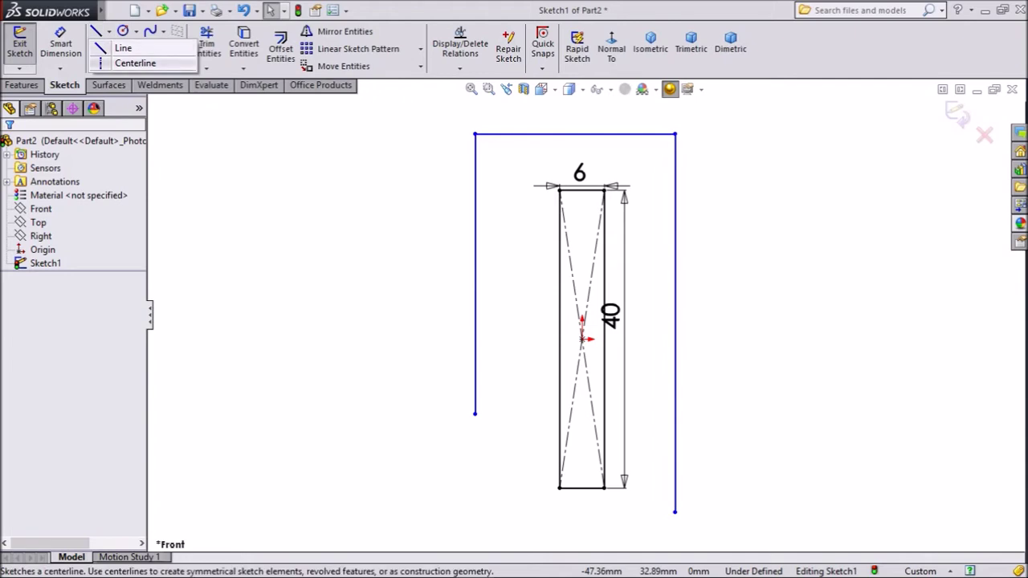
pyautogui.click(133, 62)
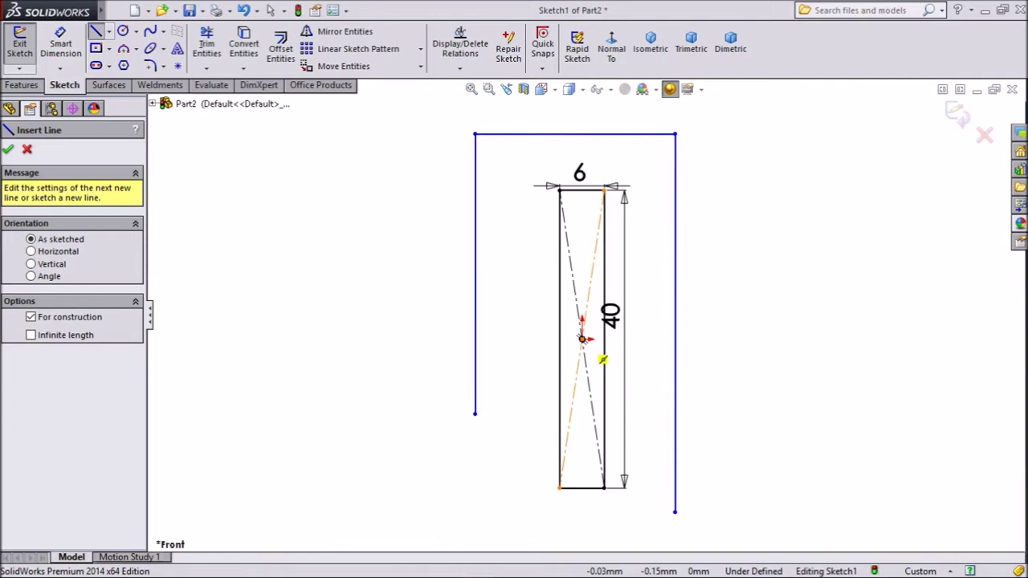
pyautogui.click(582, 339)
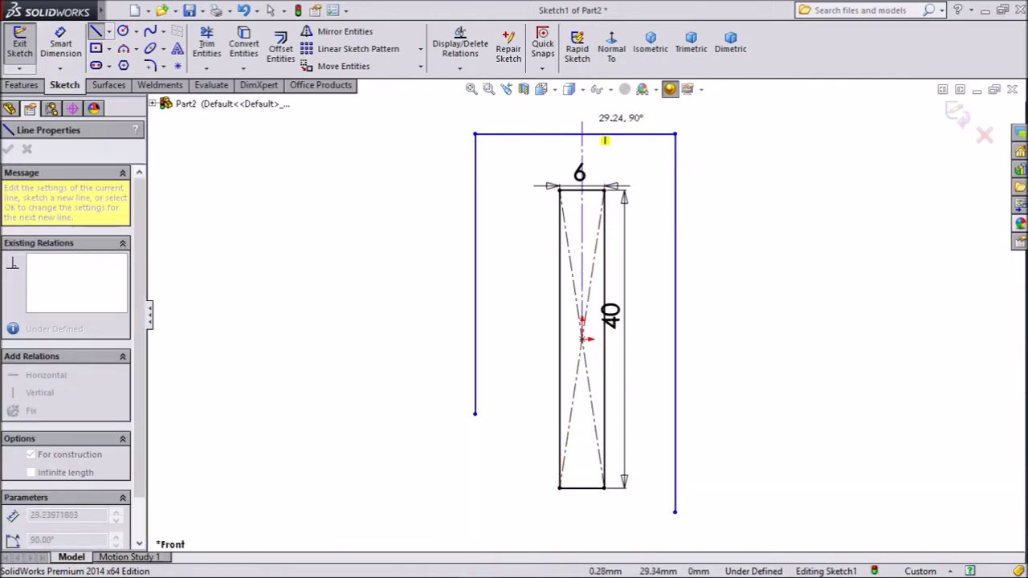
pyautogui.click(582, 114)
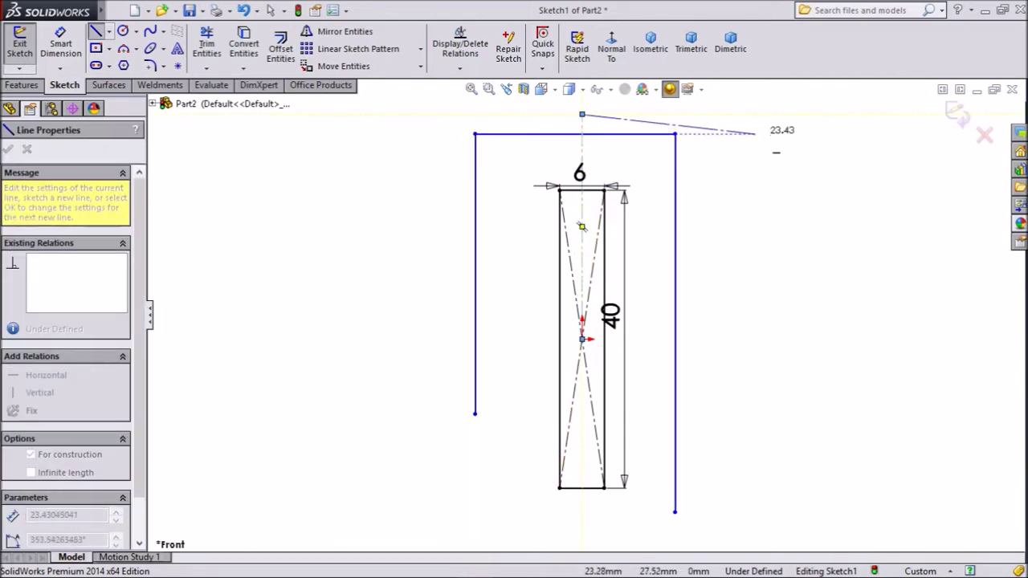
pyautogui.rightClick(747, 133)
pyautogui.click(780, 142)
pyautogui.scroll(-1, 610, 96)
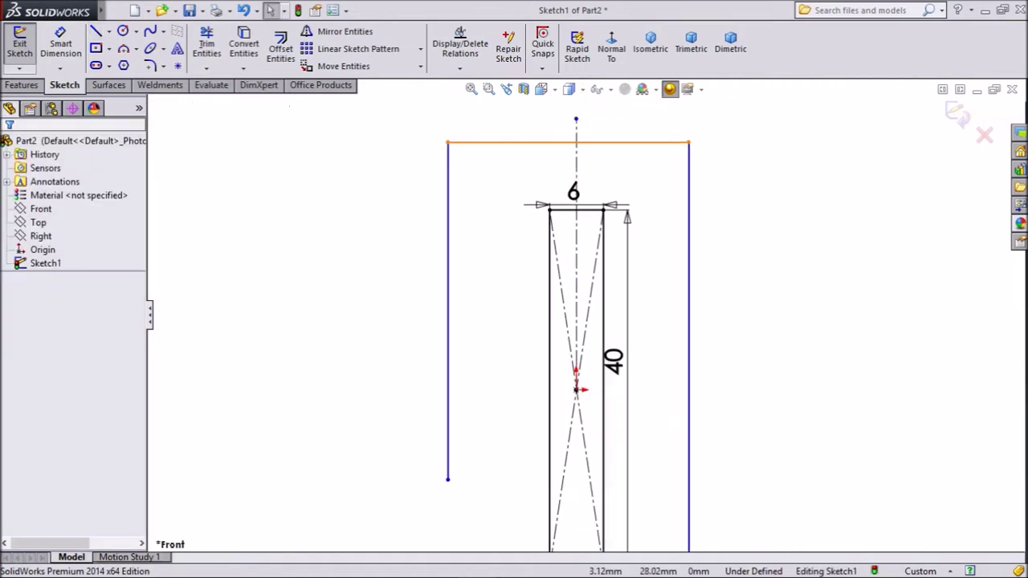
# Make the two outer vertical lines symmetric about the vertical centerline.
pyautogui.click(688, 363)
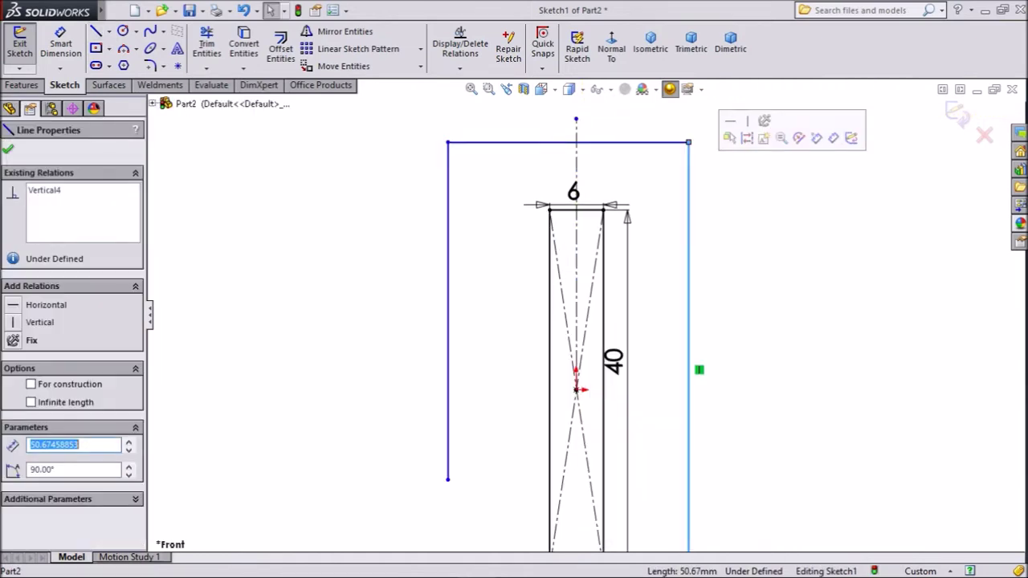
pyautogui.keyDown('ctrl'); pyautogui.click(448, 310); pyautogui.keyUp('ctrl')
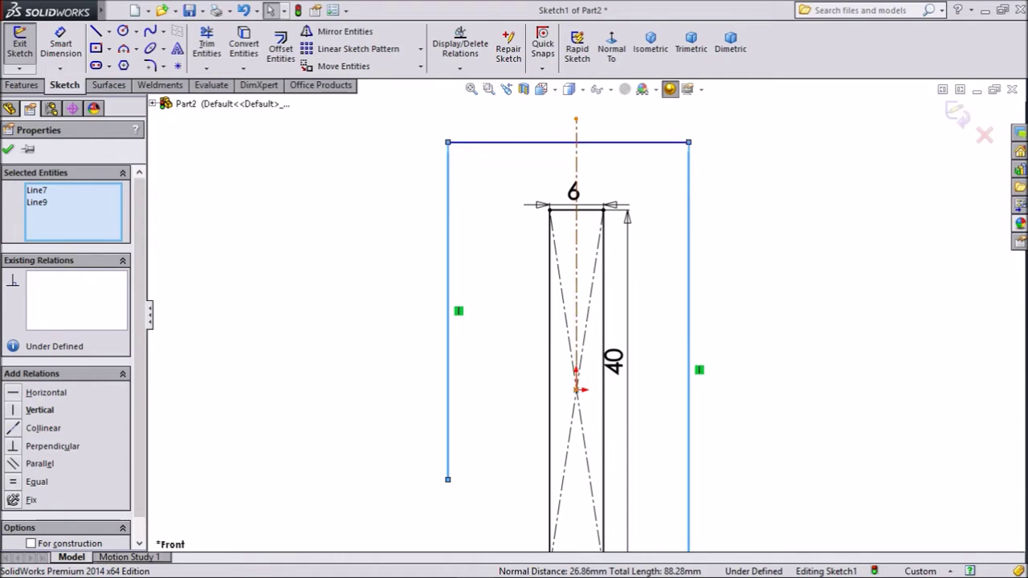
pyautogui.keyDown('ctrl'); pyautogui.click(575, 144); pyautogui.keyUp('ctrl')
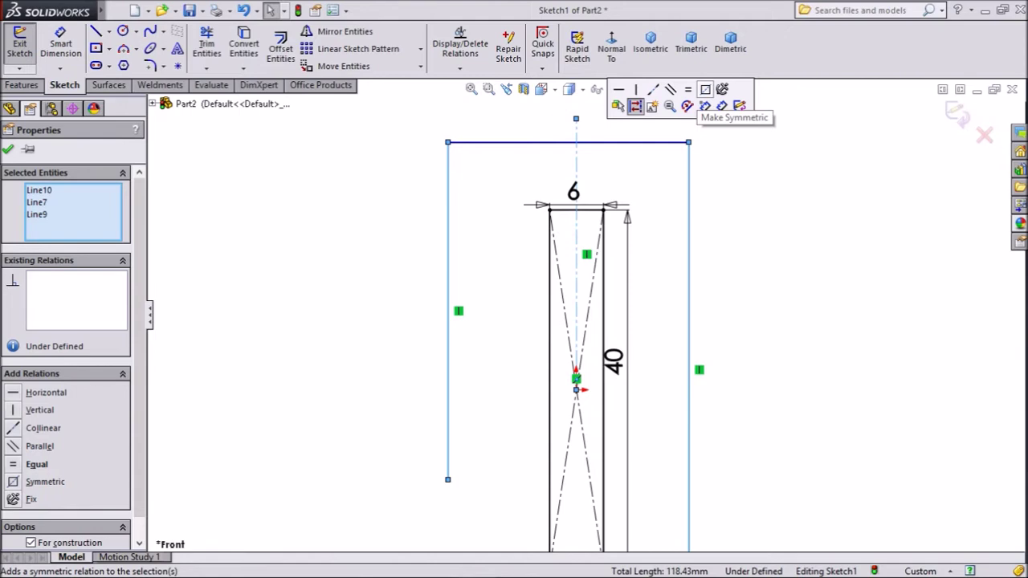
pyautogui.click(635, 106)
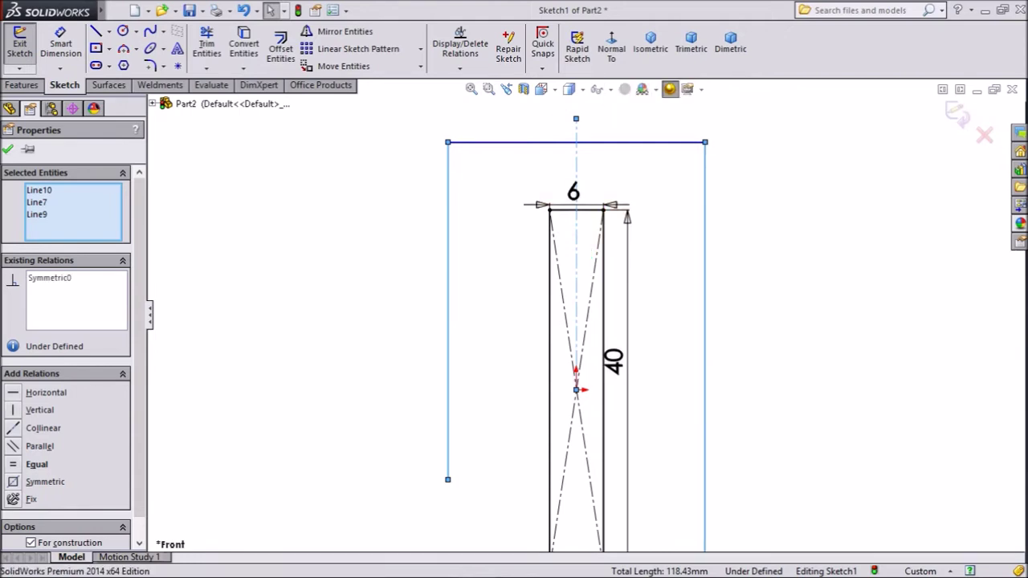
pyautogui.press('Escape')
# Dimension the outer right vertical line to 50 mm and the top horizontal line to 24 mm.
pyautogui.press('z')
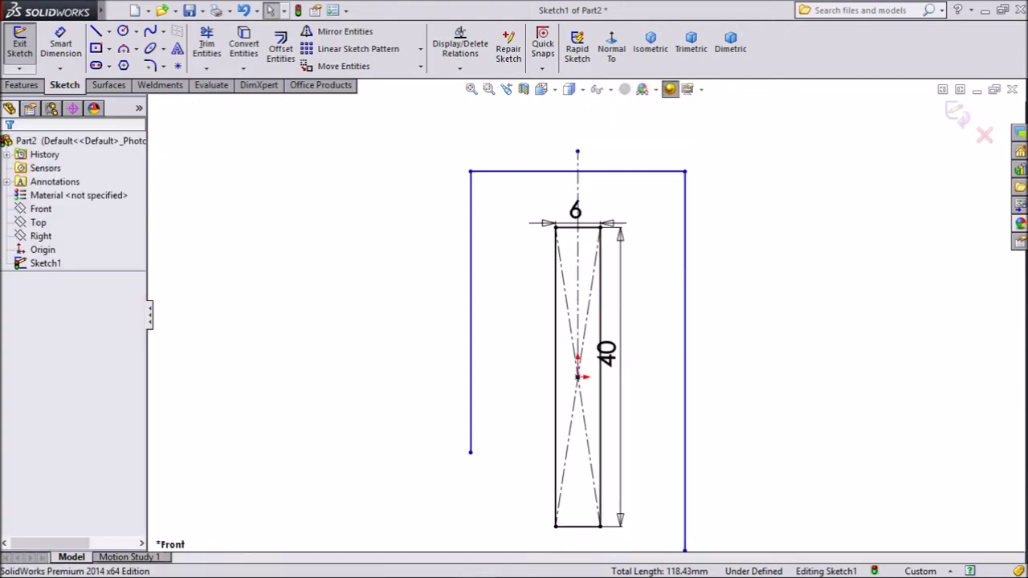
pyautogui.scroll(-2, 514, 208)
pyautogui.scroll(1, 646, 405)
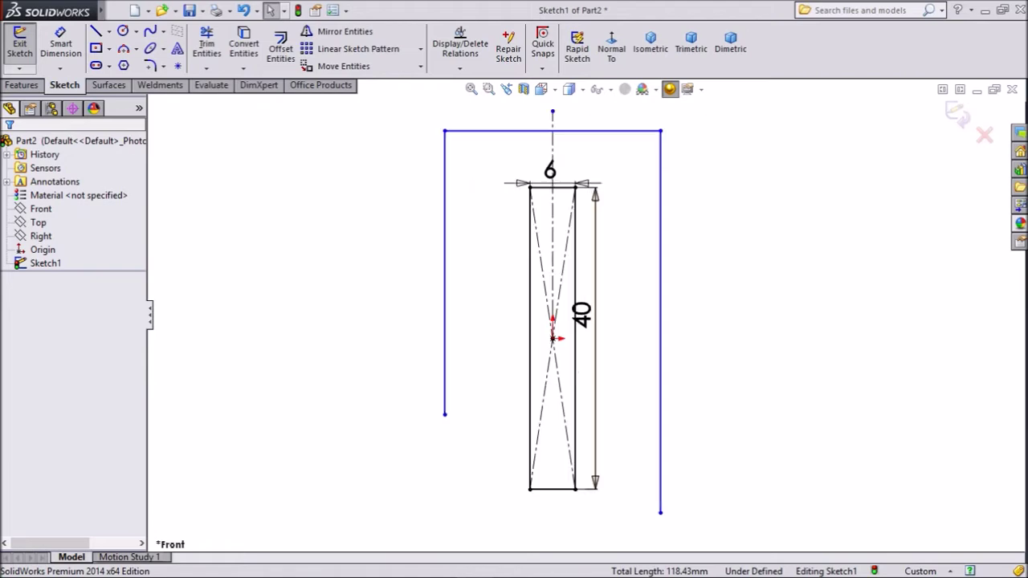
pyautogui.click(61, 47)
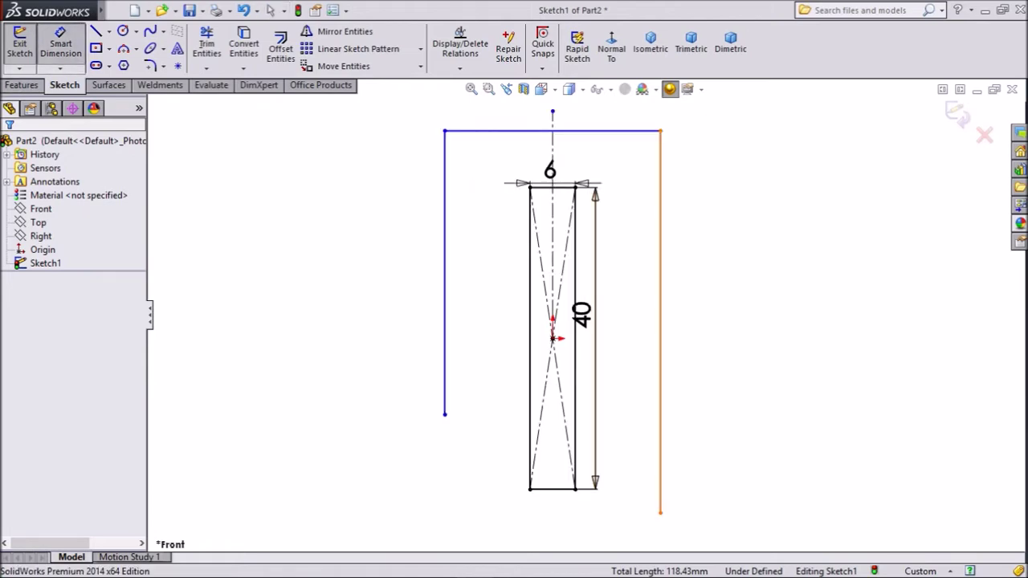
pyautogui.click(660, 321)
pyautogui.click(762, 317)
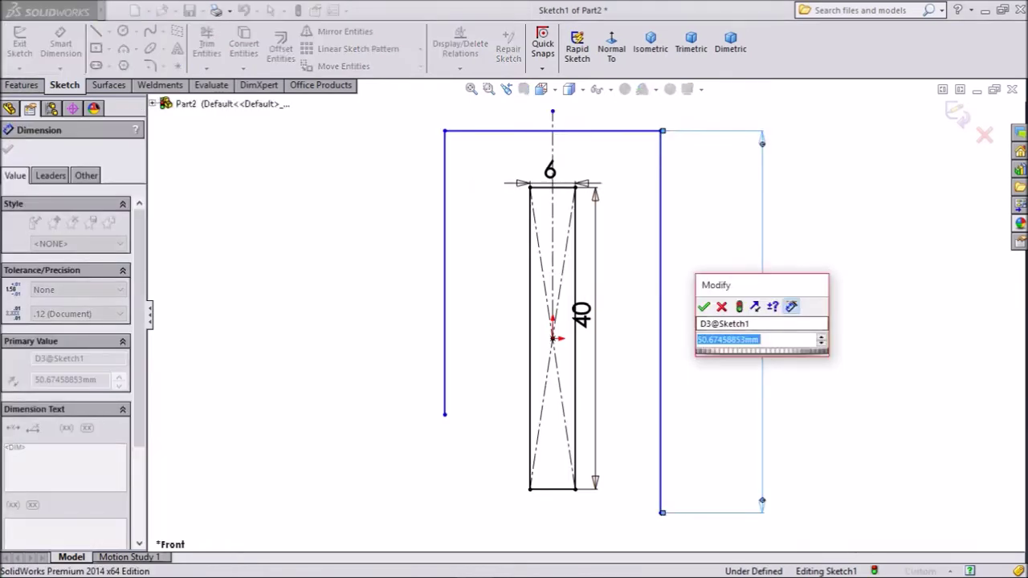
pyautogui.write('50')
pyautogui.press('Return')
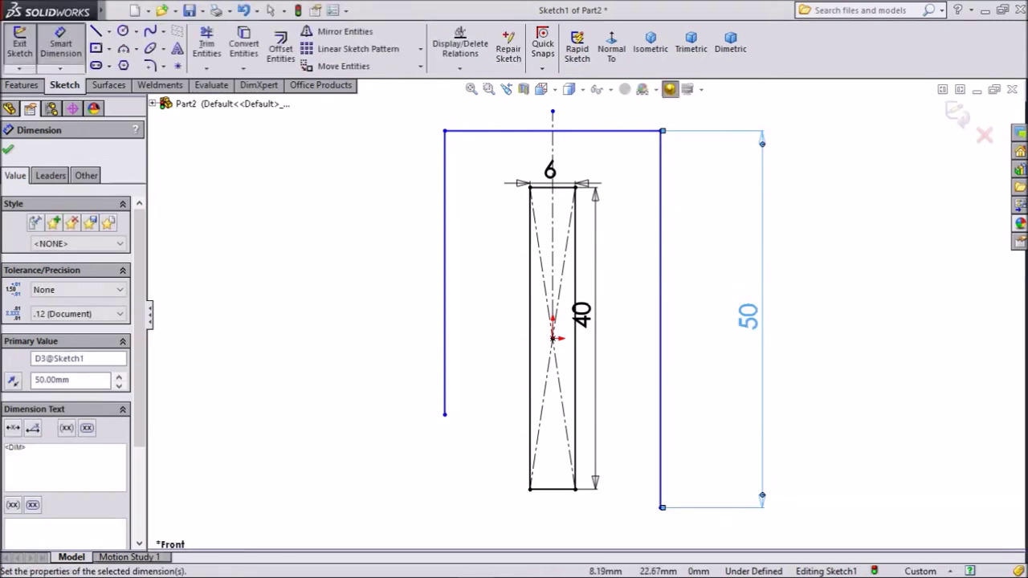
pyautogui.click(562, 130)
pyautogui.click(562, 113)
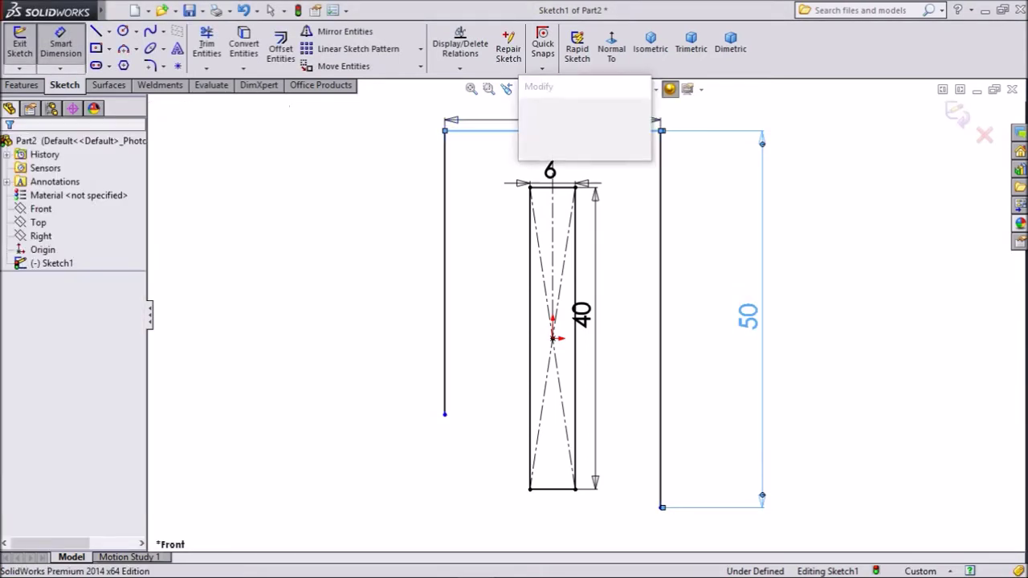
pyautogui.write('24')
pyautogui.press('Return')
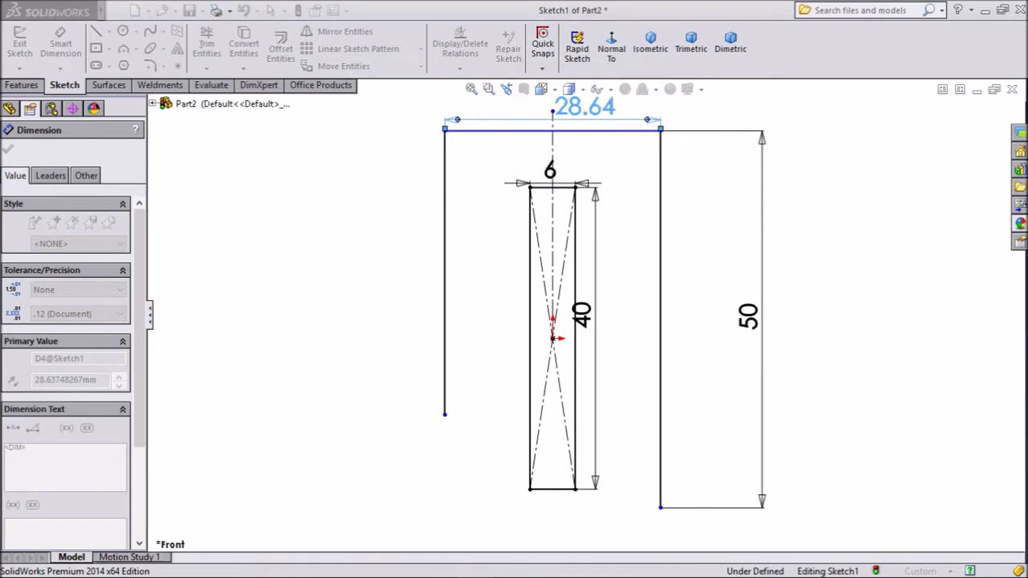
# Dimension the outer left vertical line to 37 mm.
pyautogui.click(463, 239)
pyautogui.click(394, 257)
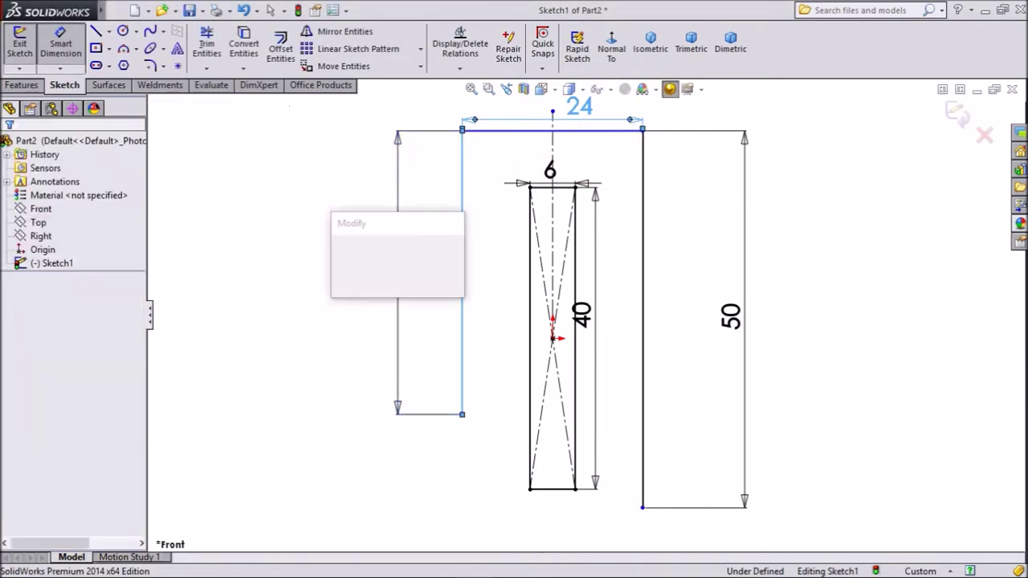
pyautogui.write('37')
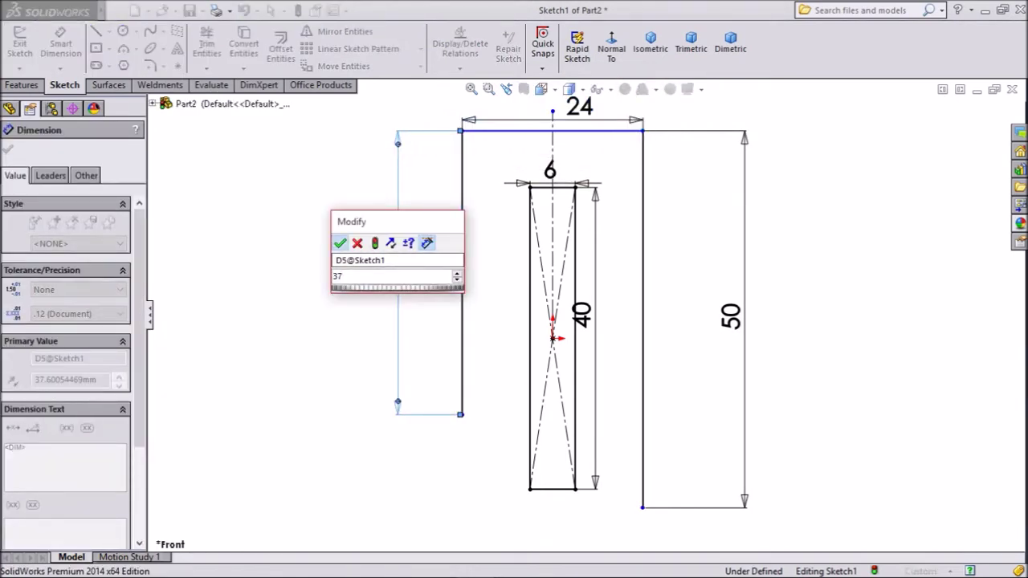
pyautogui.press('Return')
# Dimension the gap between the rectangle's top edge and the outer top horizontal line to 4 mm.
pyautogui.scroll(-3, 561, 107)
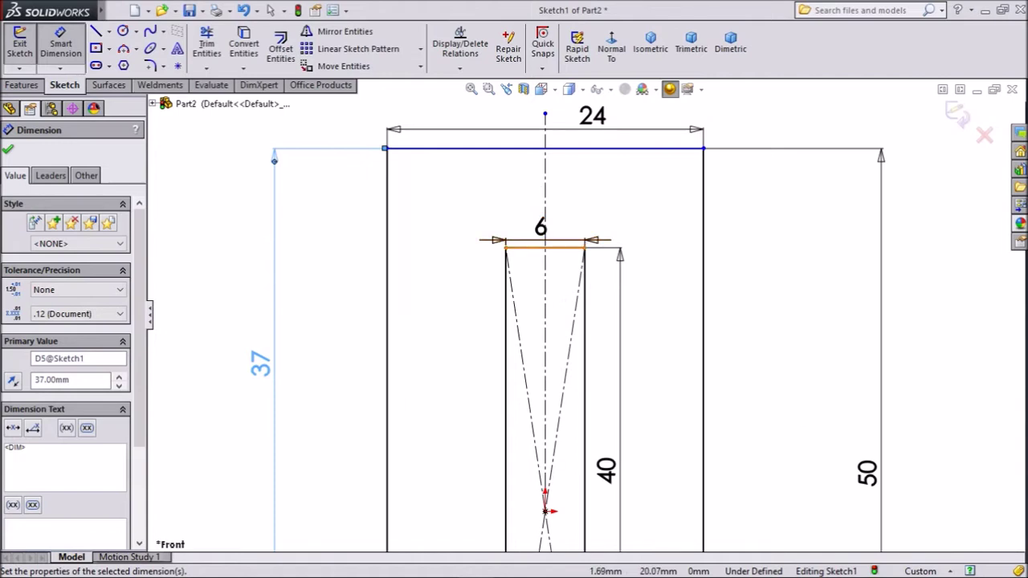
pyautogui.click(546, 247)
pyautogui.click(545, 147)
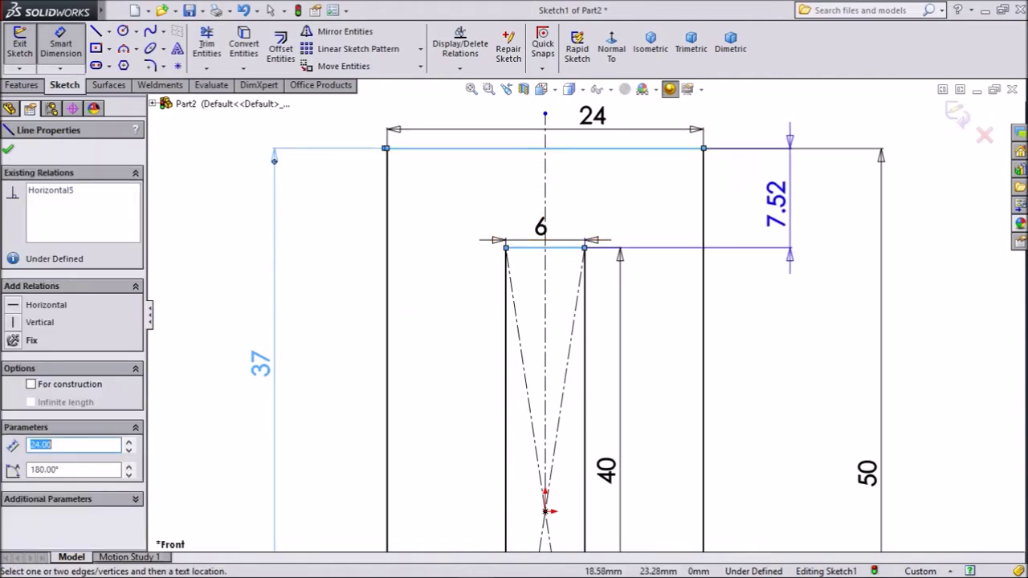
pyautogui.click(773, 196)
pyautogui.write('4')
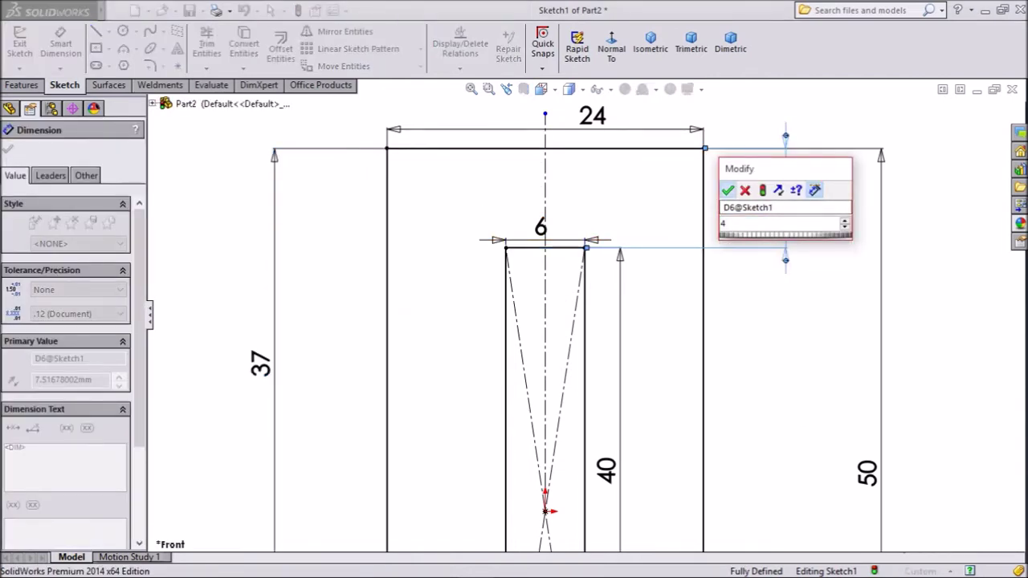
pyautogui.press('Return')
pyautogui.scroll(5, 584, 329)
pyautogui.scroll(-4, 628, 442)
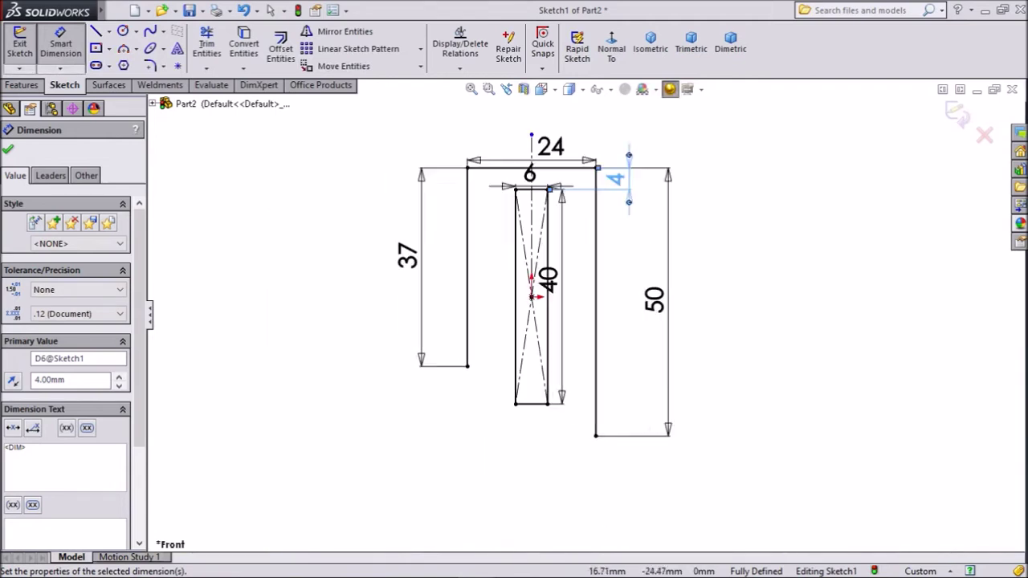
pyautogui.scroll(2, 584, 424)
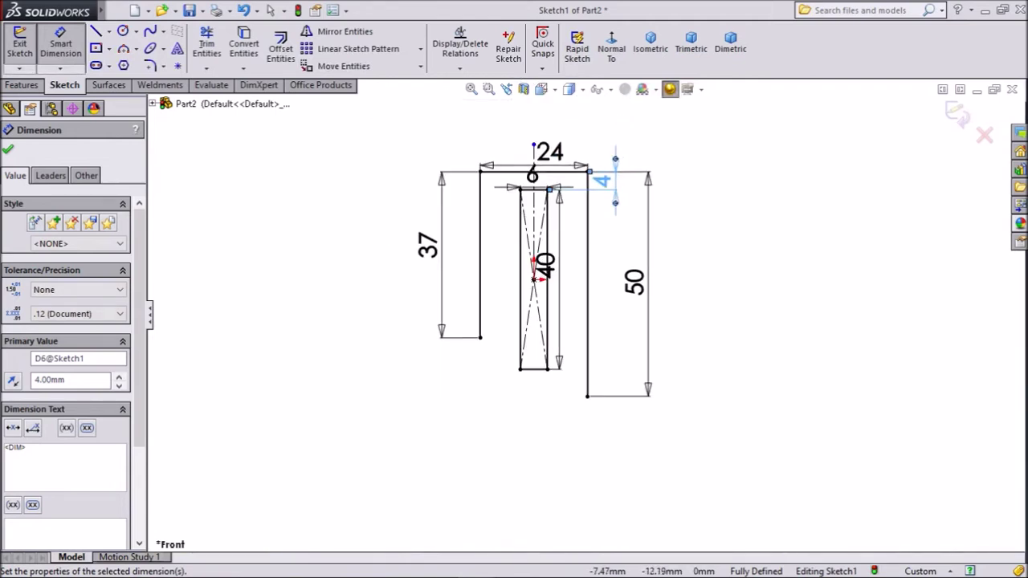
pyautogui.scroll(-5, 503, 162)
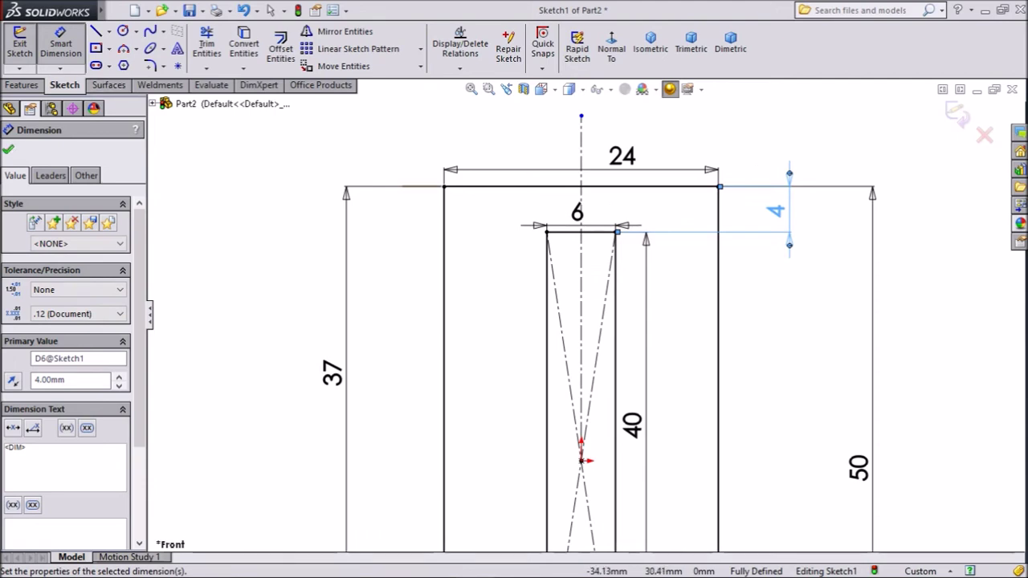
pyautogui.click(8, 150)
# Convert the outer top line to construction geometry and draw a 3 Point Arc of about 14 mm radius bulging upward between its endpoints.
pyautogui.click(494, 187)
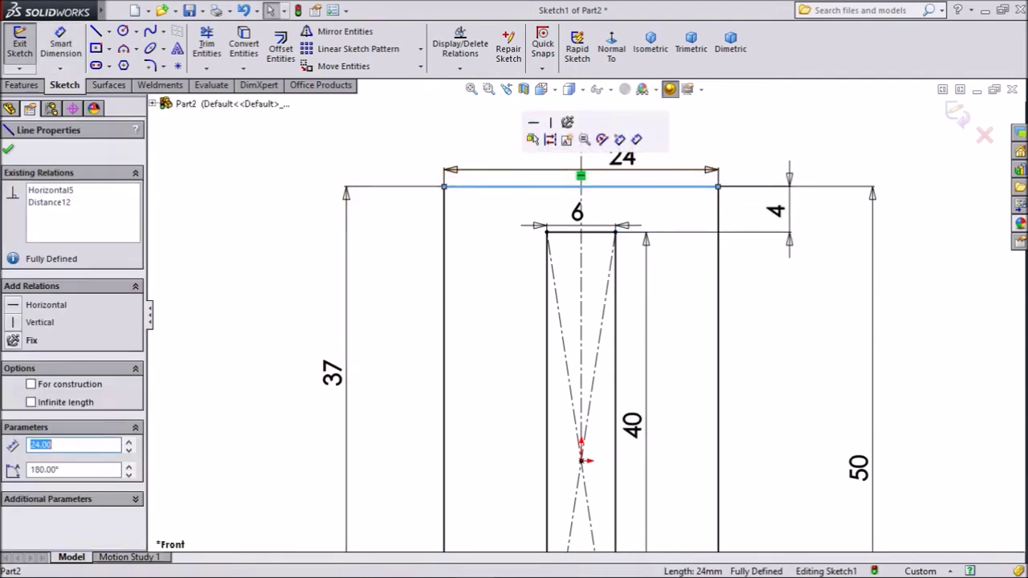
pyautogui.click(550, 139)
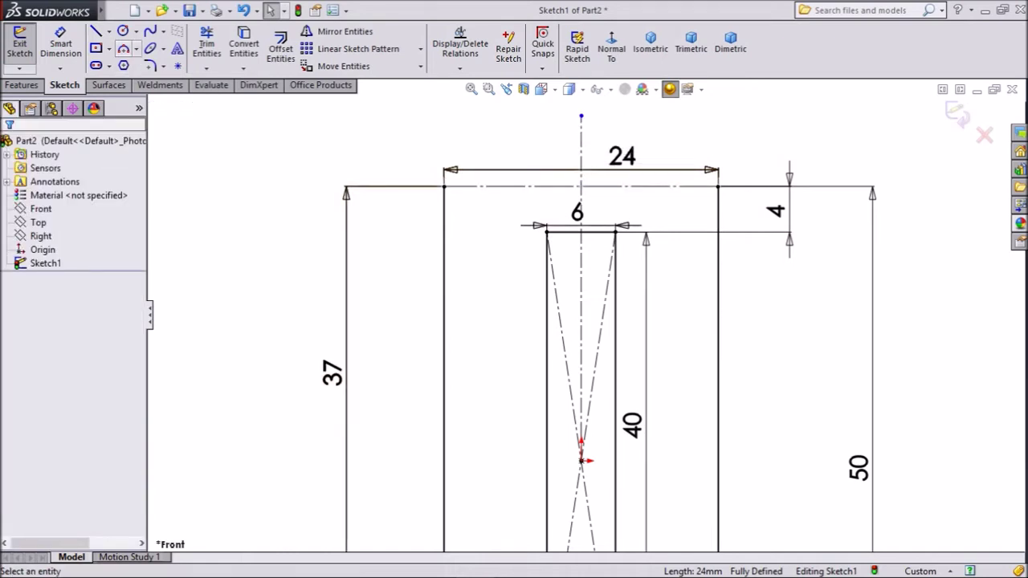
pyautogui.click(136, 49)
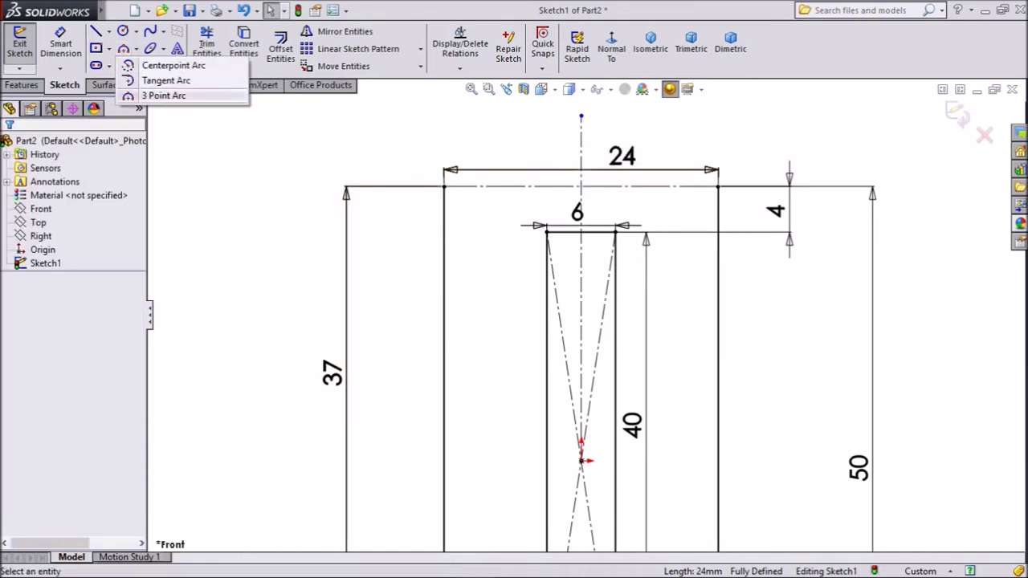
pyautogui.click(164, 96)
pyautogui.click(444, 186)
pyautogui.moveTo(716, 175); pyautogui.dragTo(718, 187)
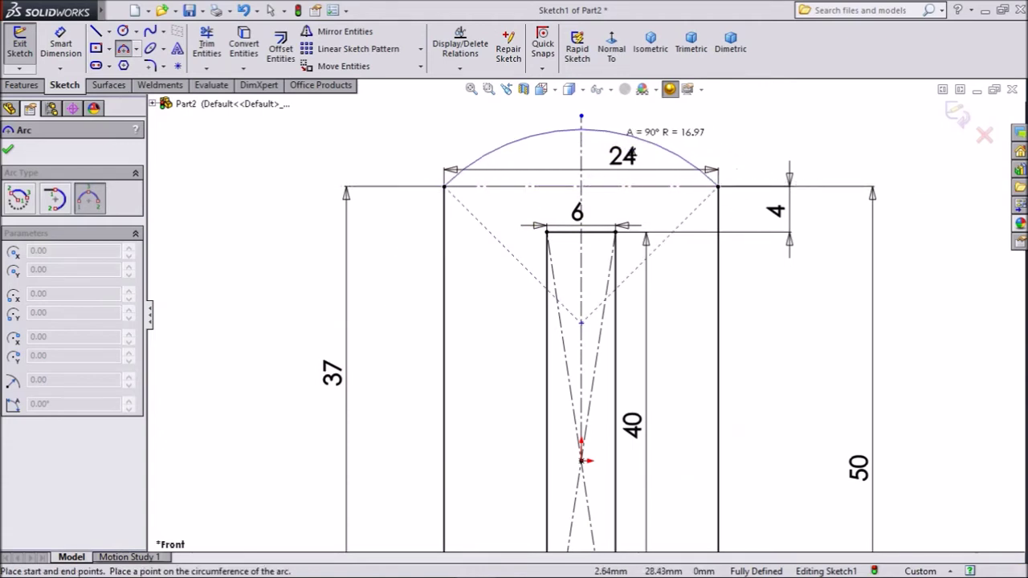
pyautogui.click(582, 116)
pyautogui.scroll(-2, 581, 187)
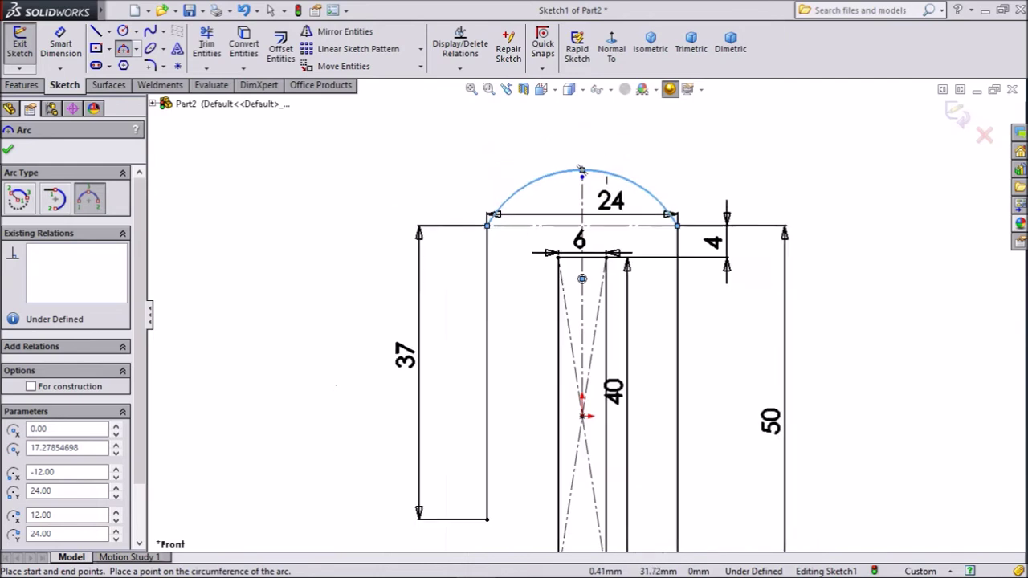
# Dimension the top arc's radius to 17 mm.
pyautogui.click(60, 48)
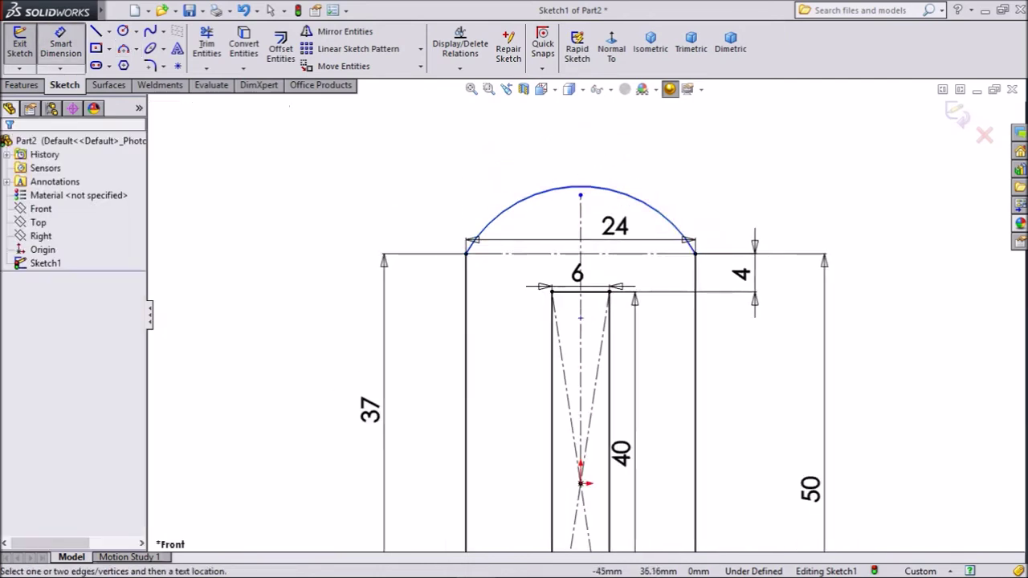
pyautogui.click(630, 194)
pyautogui.click(689, 159)
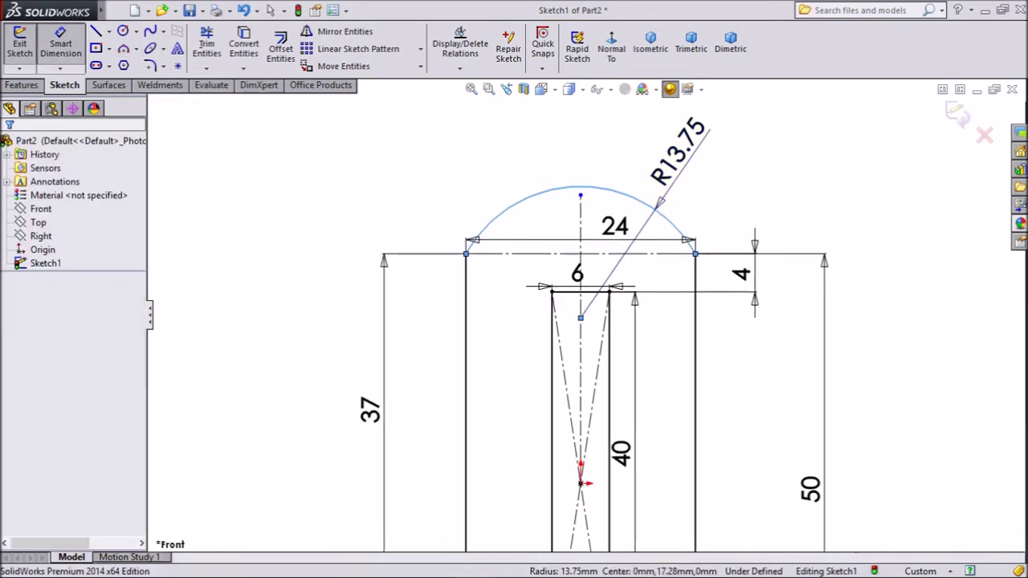
pyautogui.write('17')
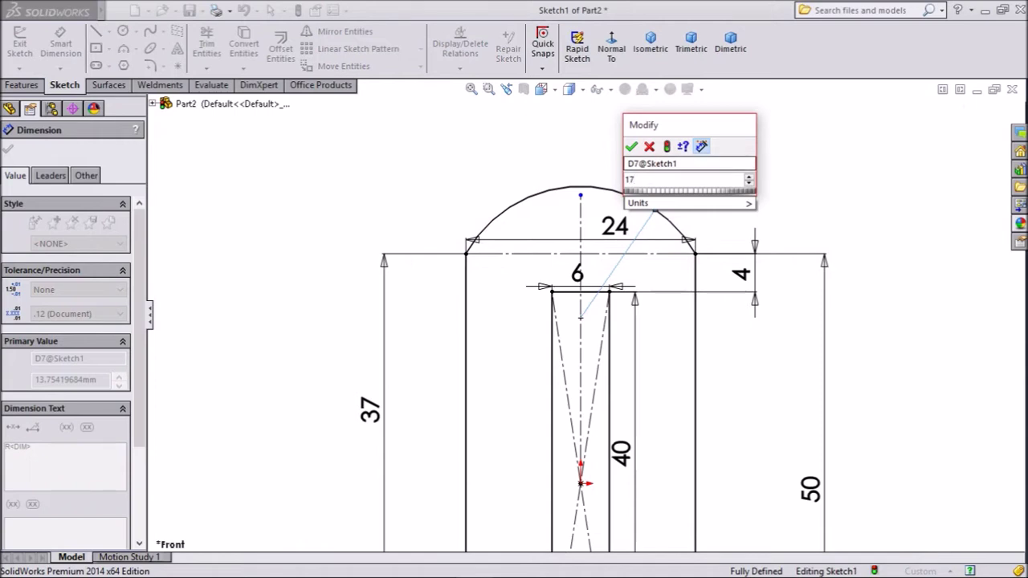
pyautogui.press('Return')
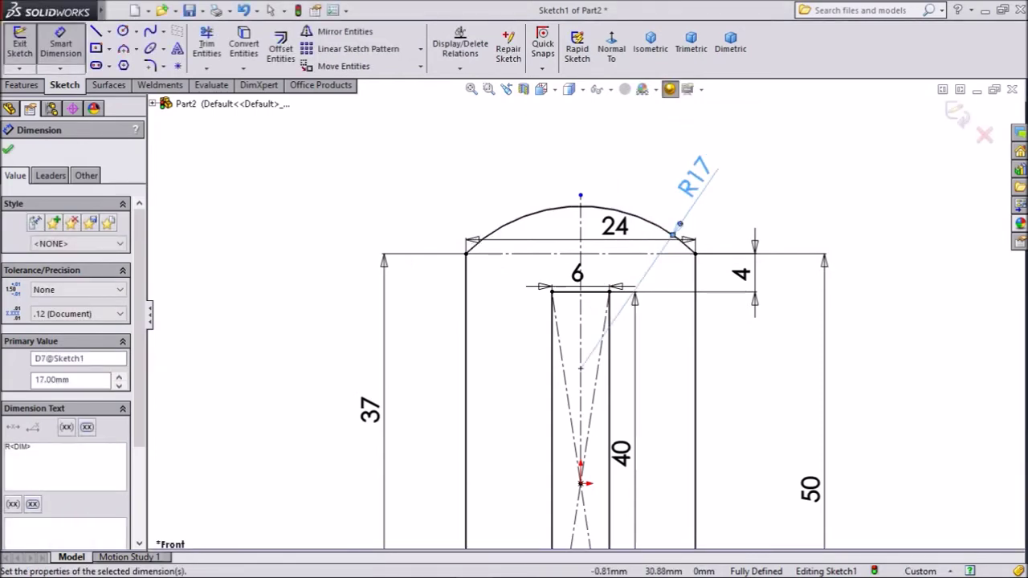
pyautogui.press('Escape')
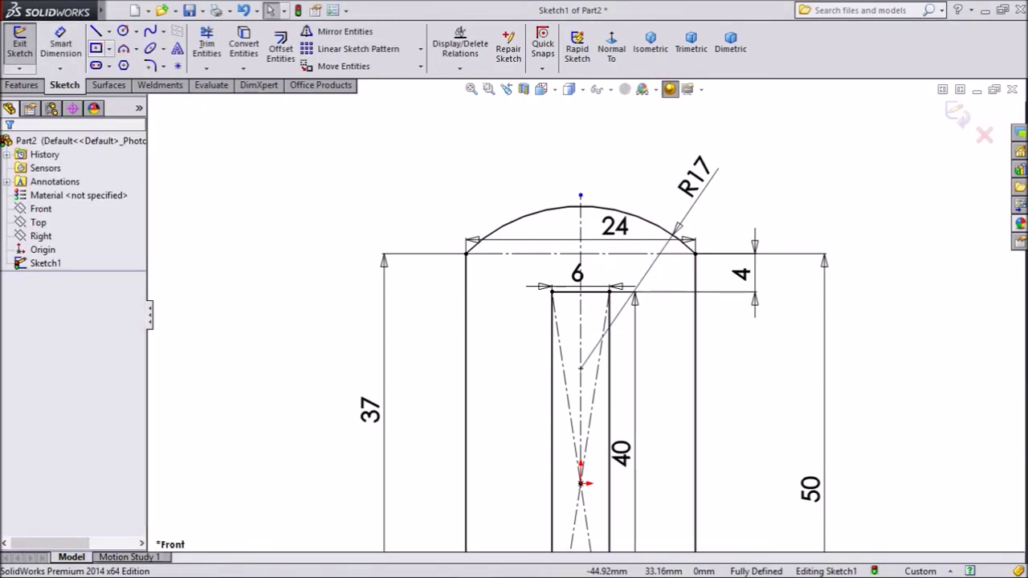
# Sketch a tangent arc of about 47 mm radius from the right vertical line's lower end, curving down and outward.
pyautogui.click(96, 32)
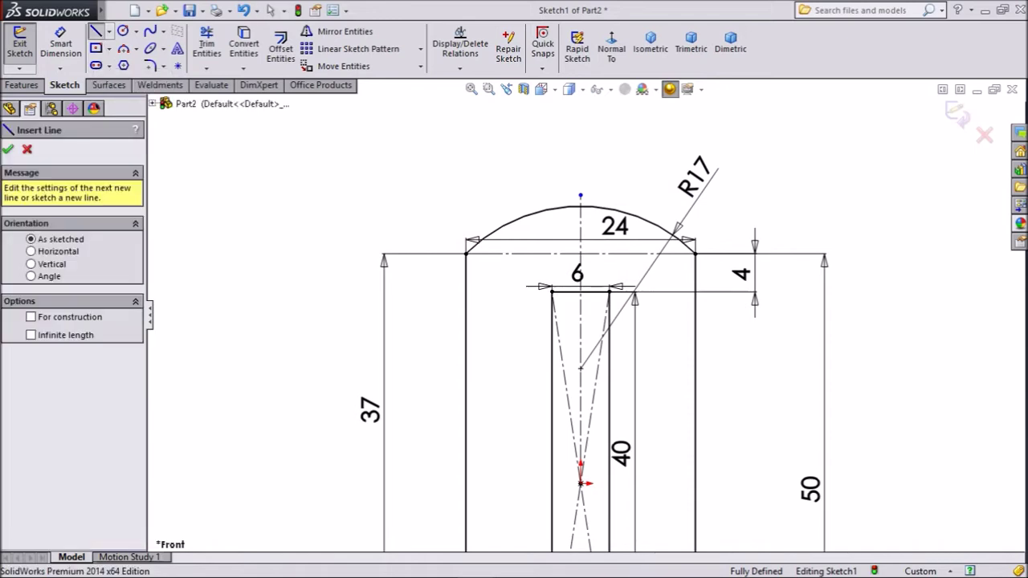
pyautogui.scroll(8, 593, 219)
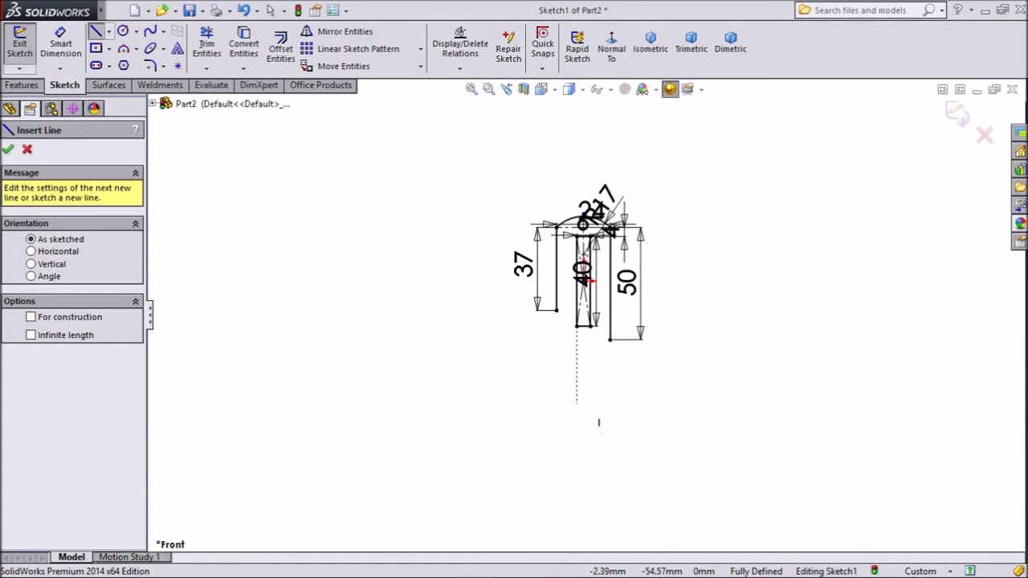
pyautogui.scroll(-3, 610, 342)
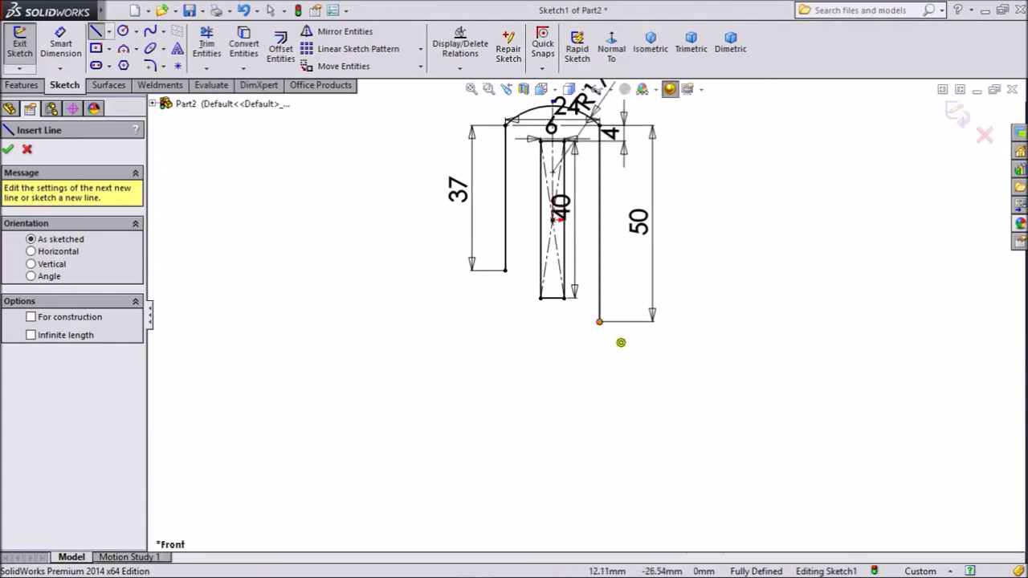
pyautogui.click(599, 322)
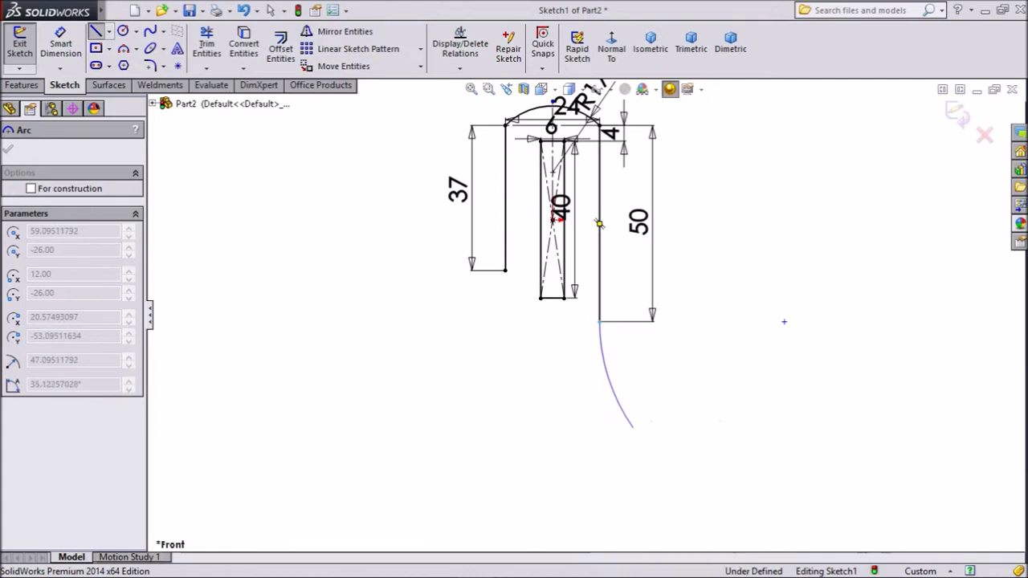
pyautogui.click(633, 427)
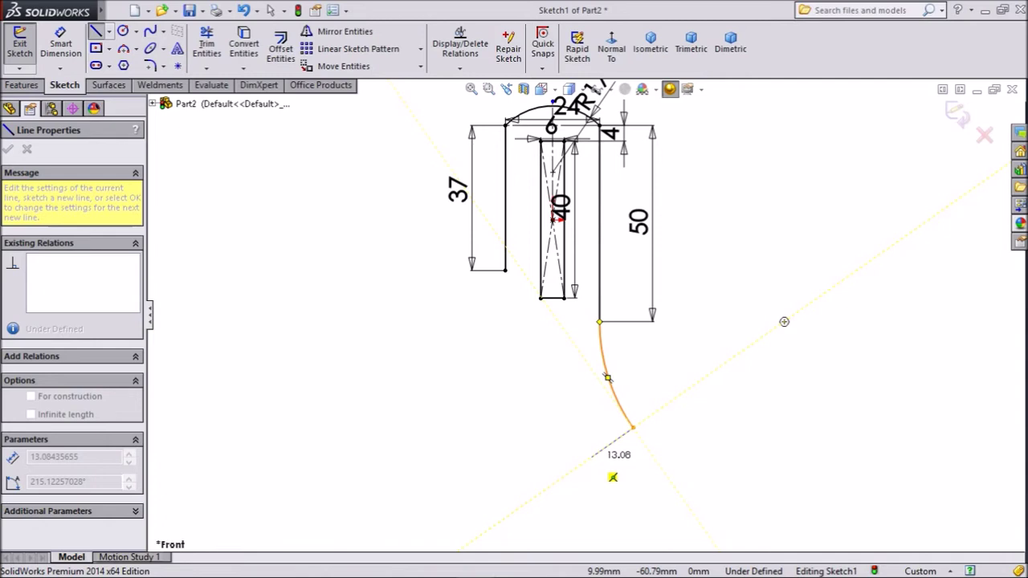
# Close the profile with a slanted line about 13 mm long from the arc's end and a line about 52 mm long to the left vertical's lower end.
pyautogui.click(591, 458)
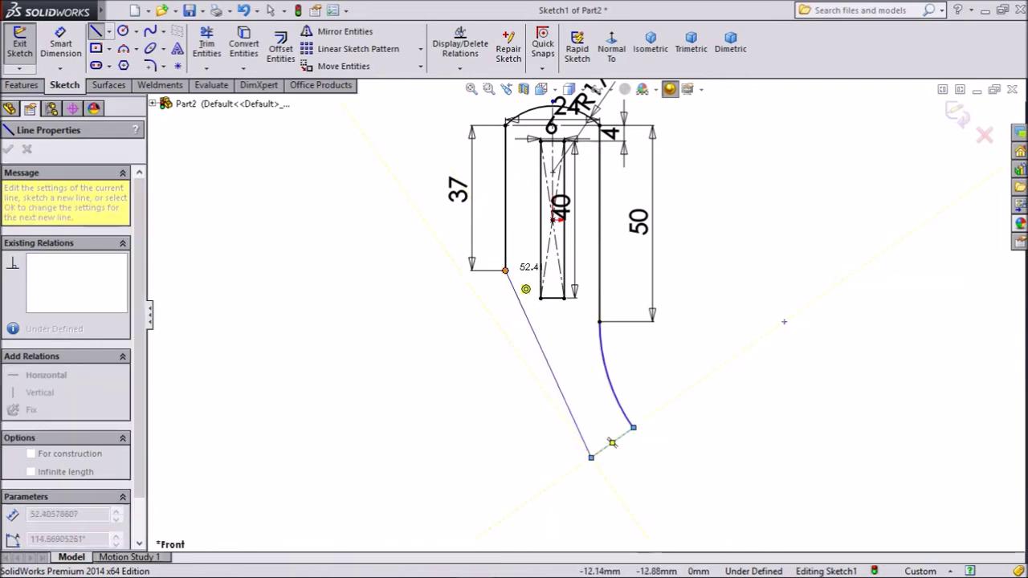
pyautogui.click(505, 271)
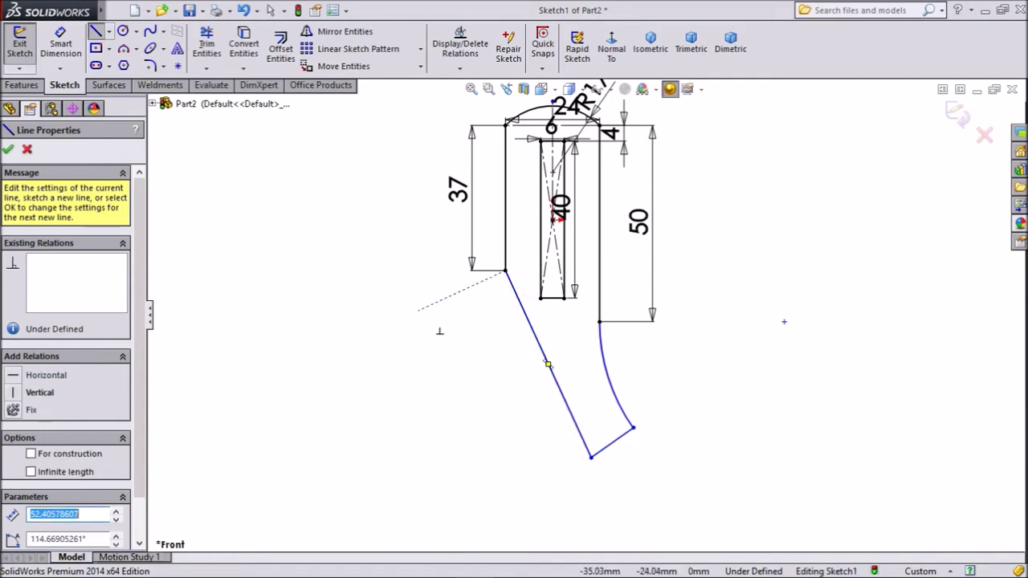
pyautogui.rightClick(401, 302)
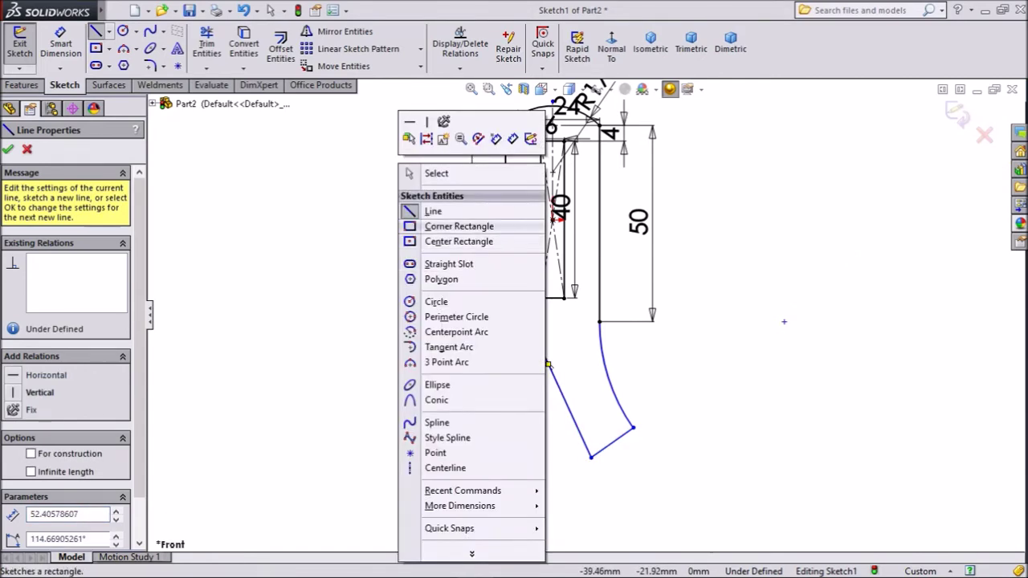
pyautogui.click(432, 211)
pyautogui.press('Escape')
pyautogui.scroll(-1, 803, 317)
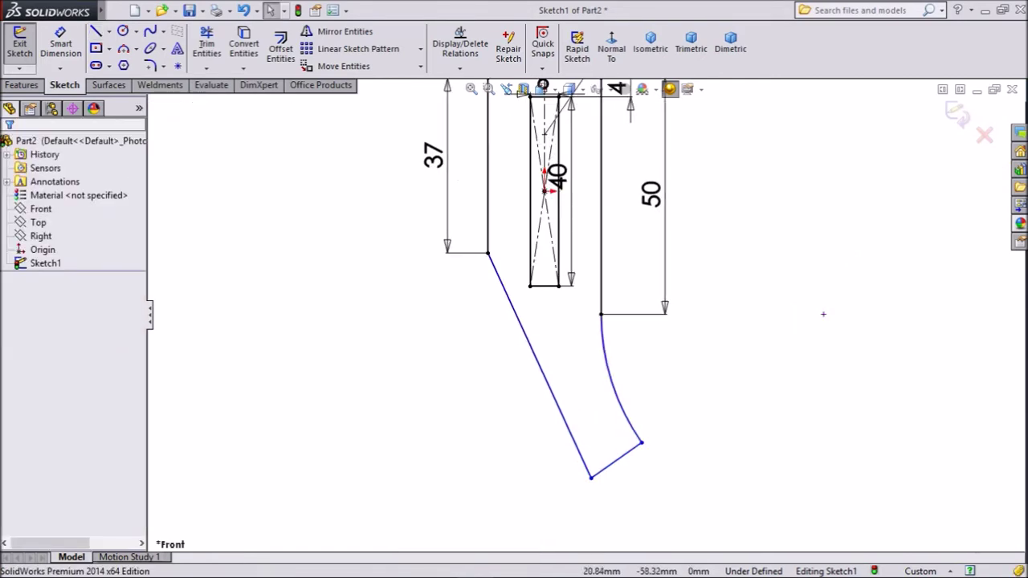
# Dimension the angle between the left vertical line and the long slanted line to 25 degrees.
pyautogui.click(601, 299)
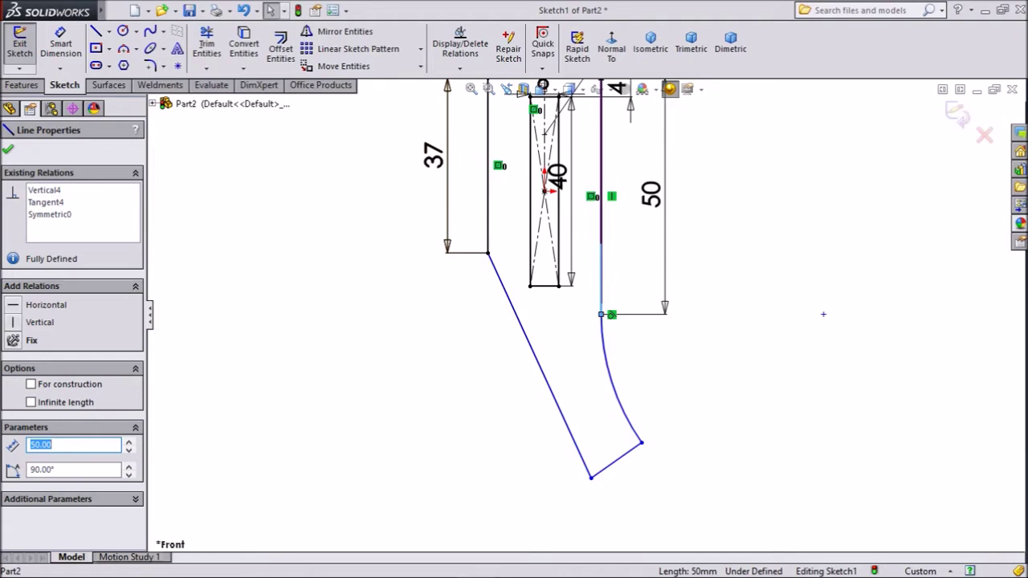
pyautogui.press('Escape')
pyautogui.press('d')
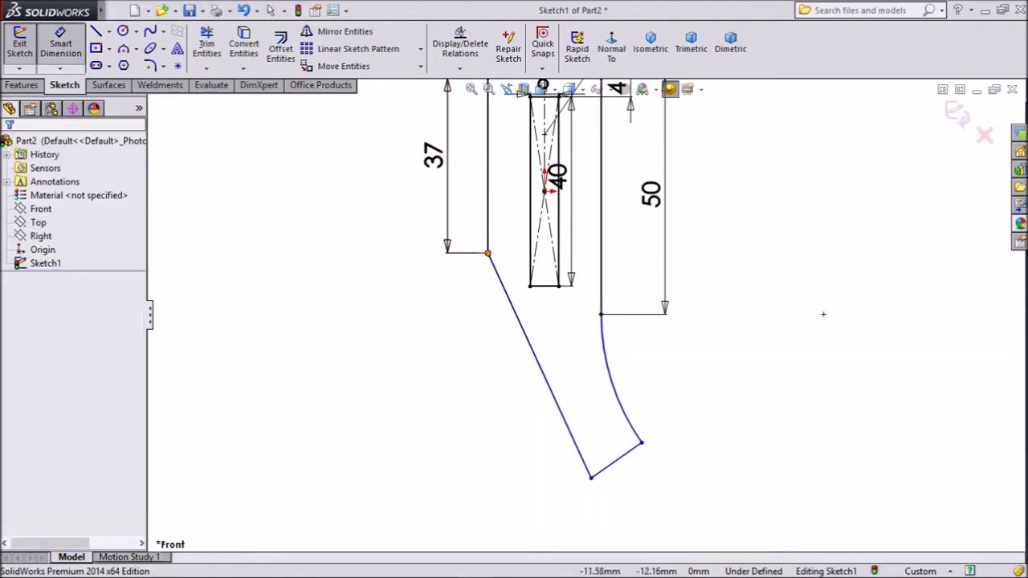
pyautogui.click(488, 209)
pyautogui.click(497, 277)
pyautogui.click(513, 353)
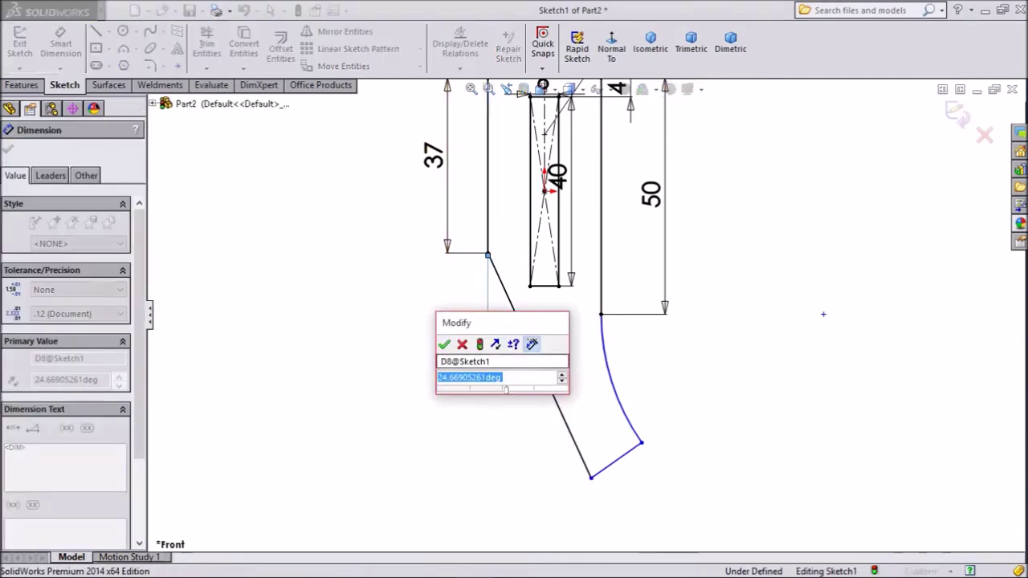
pyautogui.write('25')
pyautogui.press('Return')
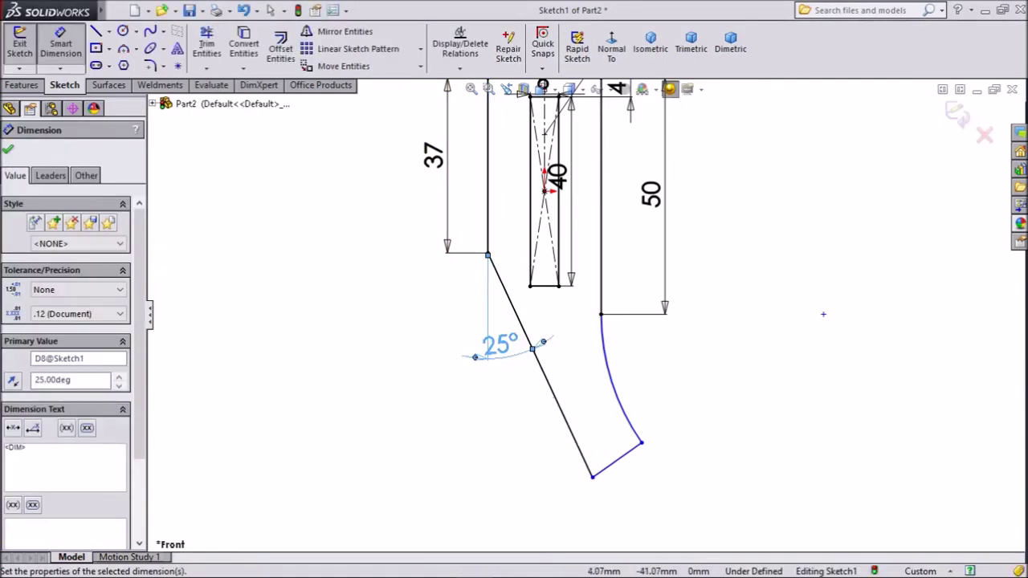
# Dimension the long slanted line's length to 45 mm.
pyautogui.click(540, 366)
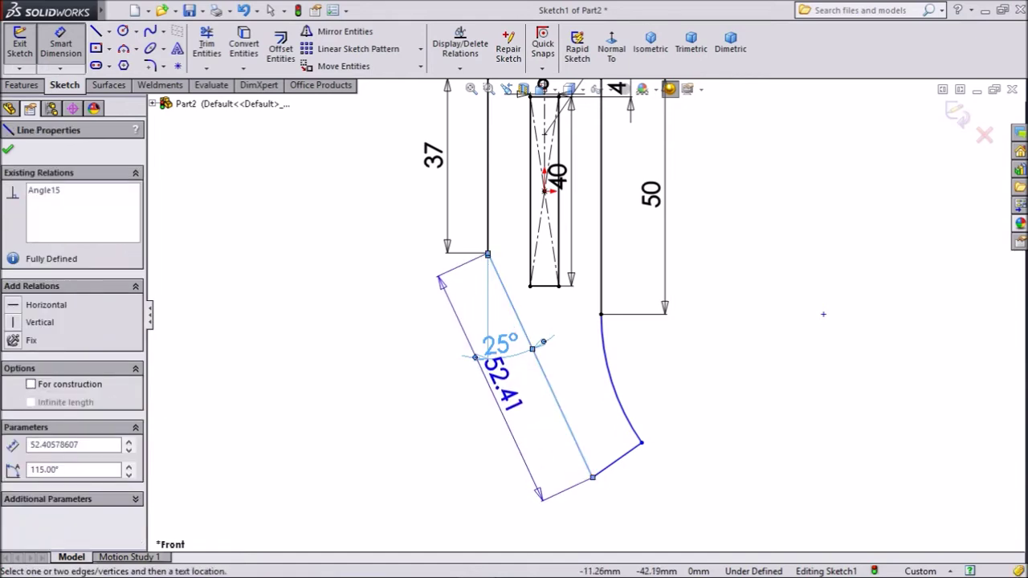
pyautogui.click(505, 406)
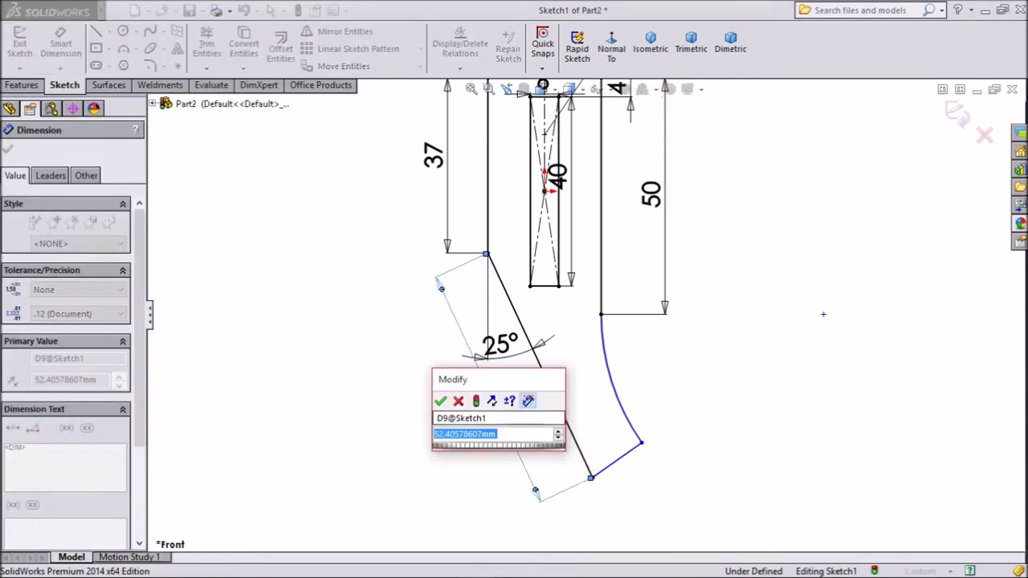
pyautogui.write('45')
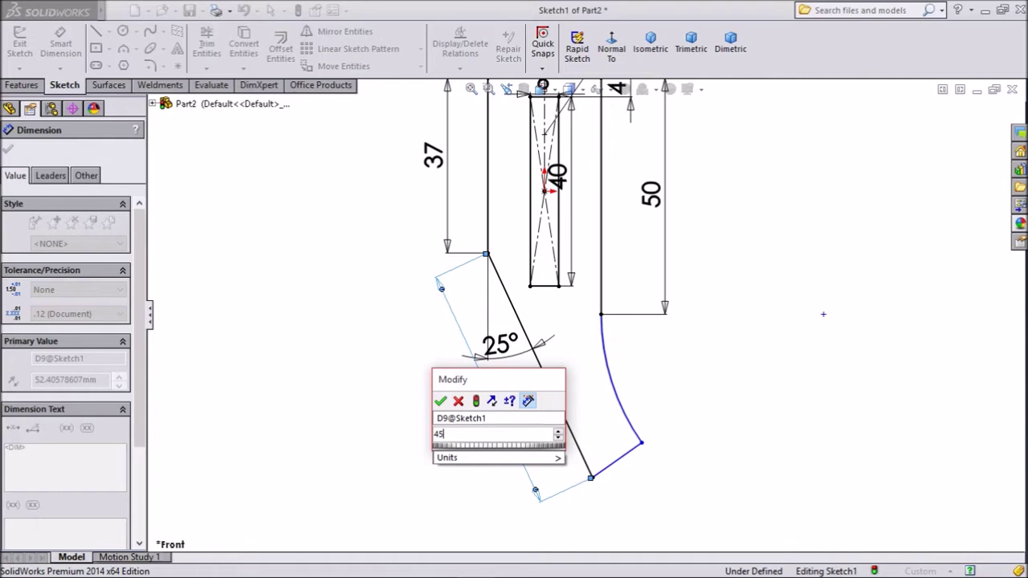
pyautogui.press('Return')
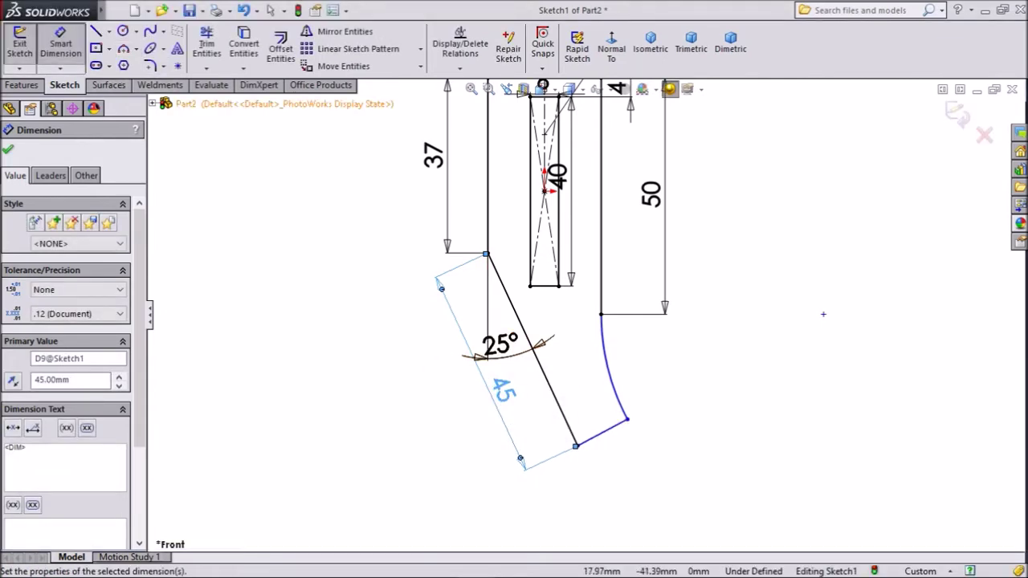
# Dimension the lower right tangent arc's radius to 70 mm.
pyautogui.click(611, 378)
pyautogui.click(823, 314)
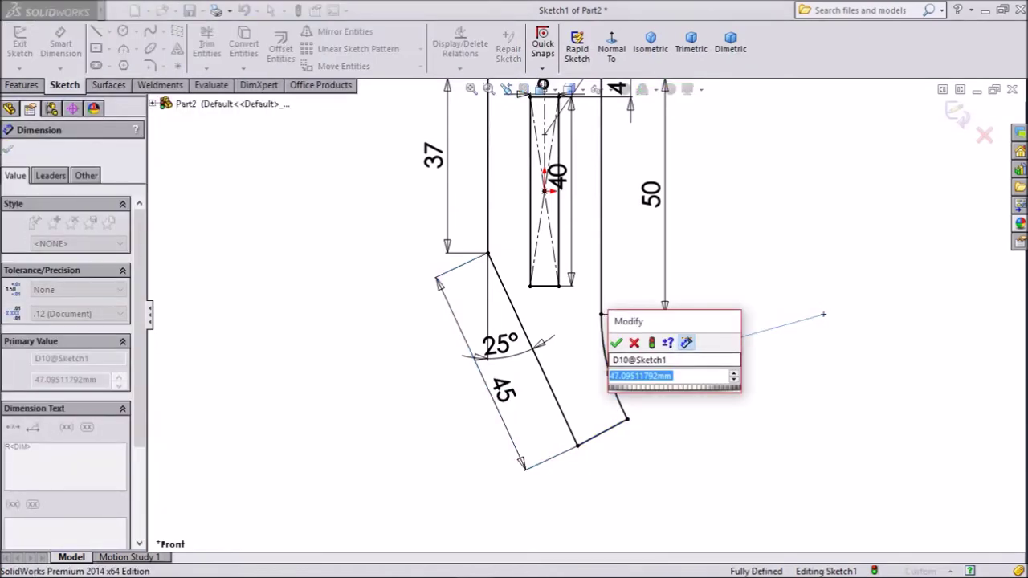
pyautogui.write('70')
pyautogui.press('Return')
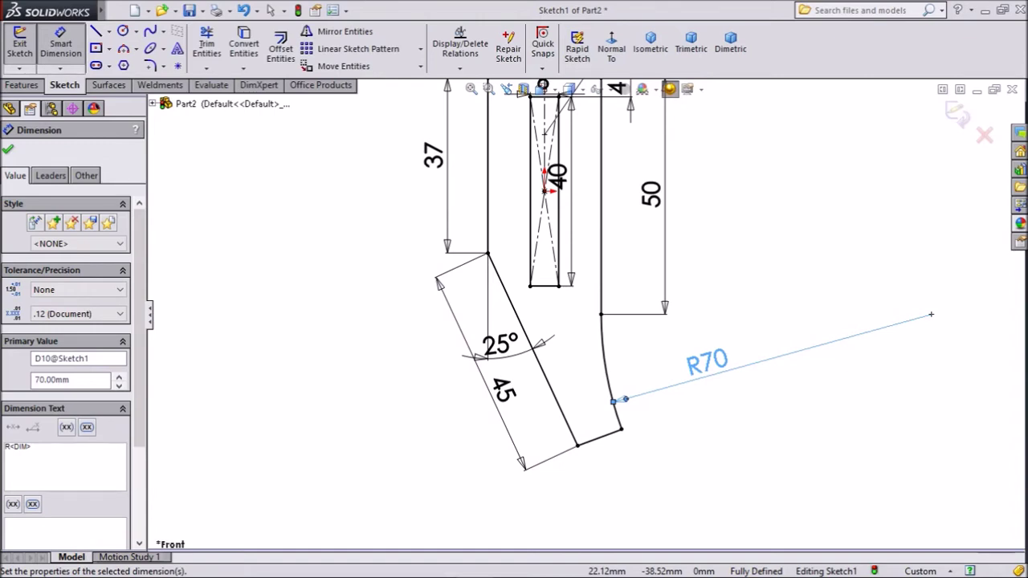
pyautogui.press('z')
pyautogui.press('z')
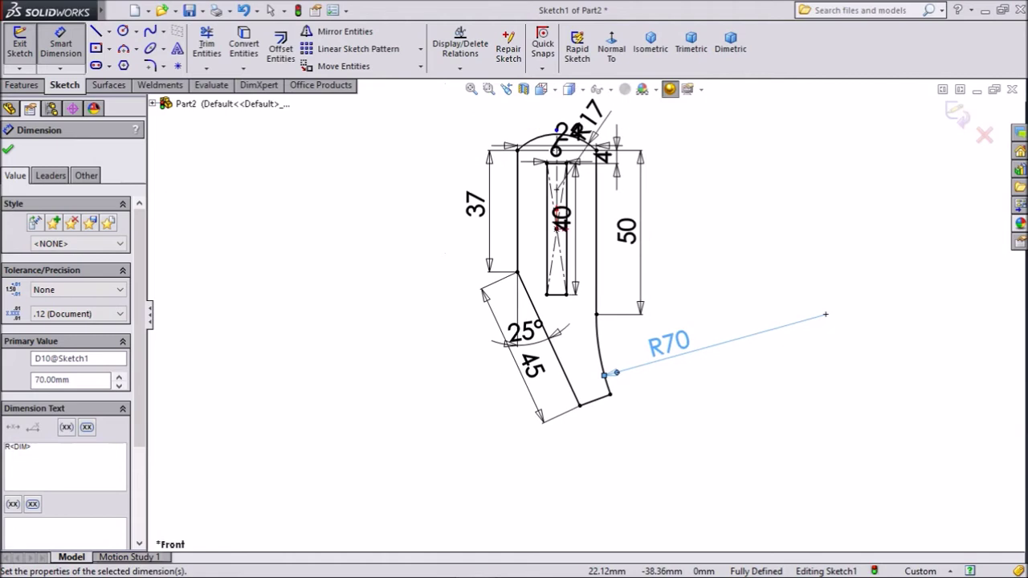
pyautogui.scroll(1, 562, 89)
pyautogui.scroll(-1, 562, 90)
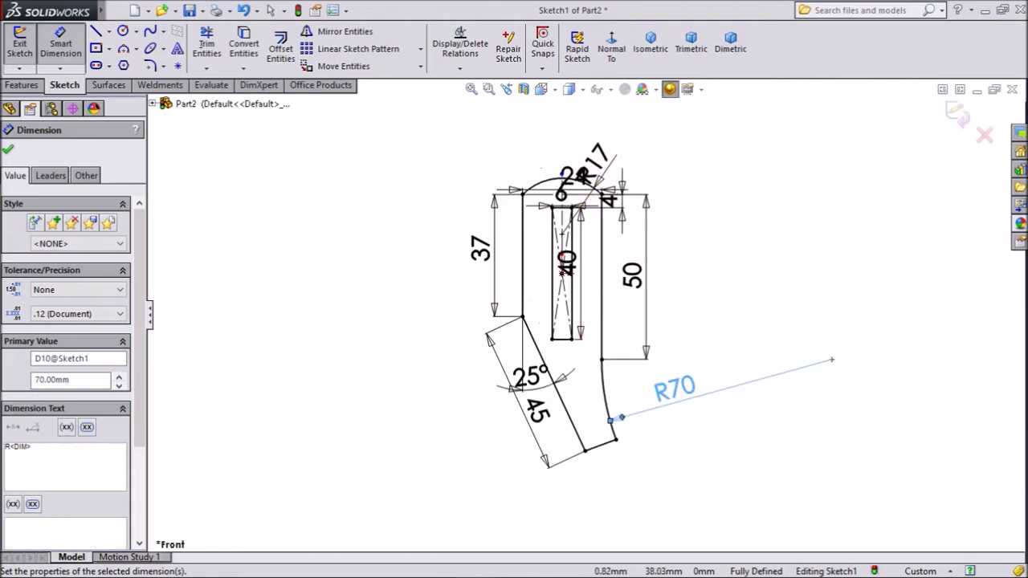
pyautogui.press('Escape')
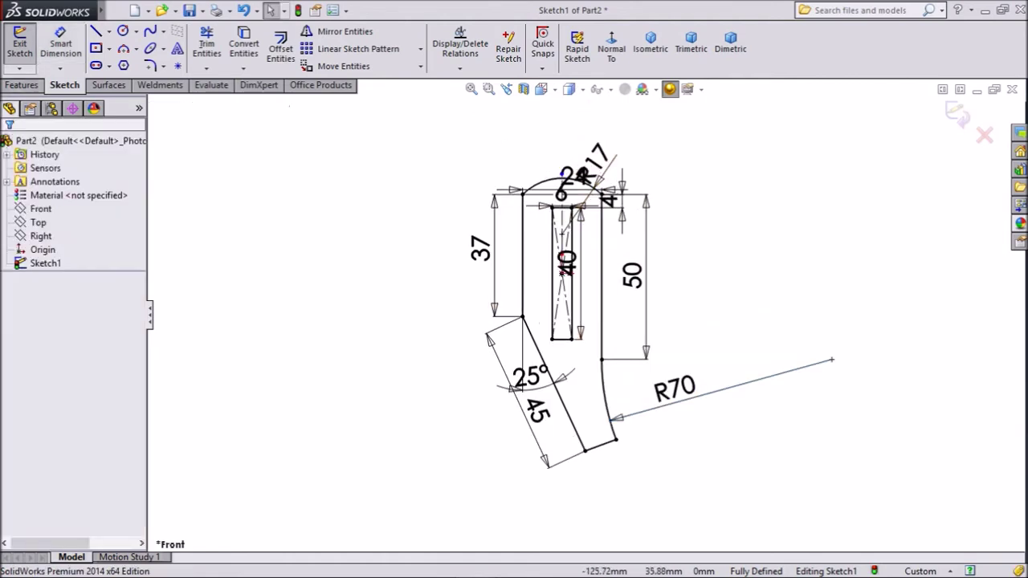
# Extrude the closed profile 5 mm with the Mid Plane end condition.
pyautogui.click(22, 85)
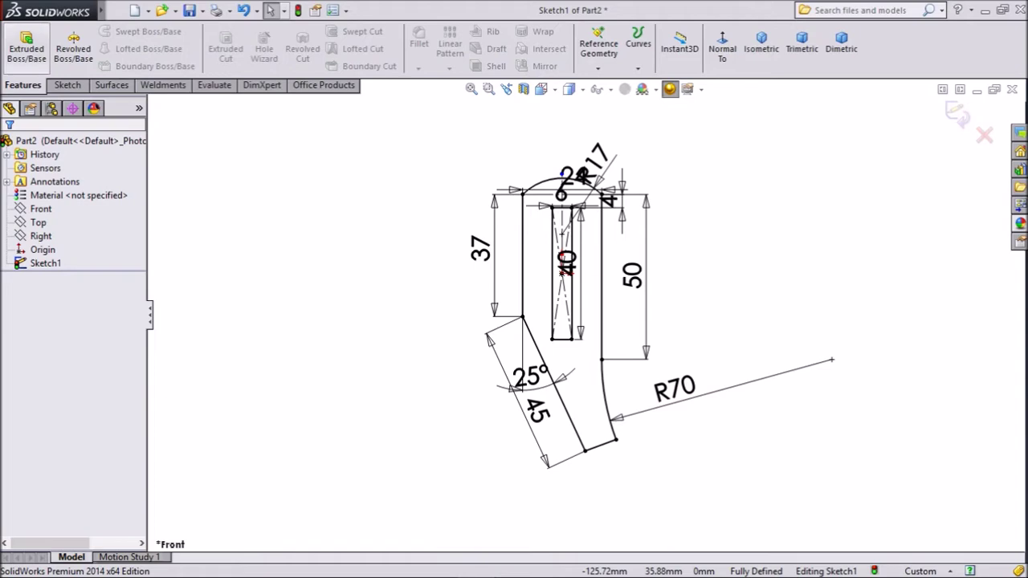
pyautogui.click(26, 48)
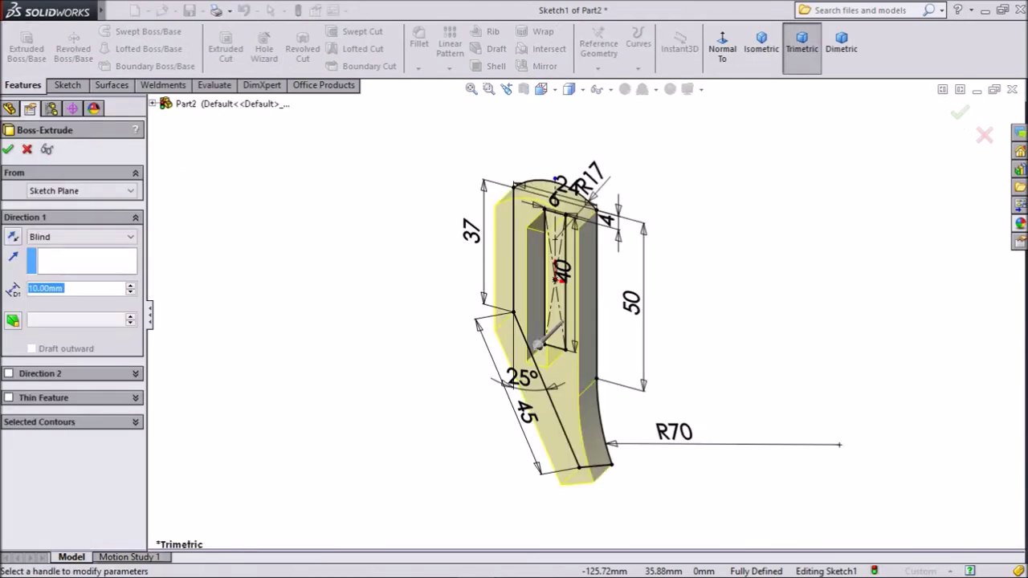
pyautogui.click(80, 236)
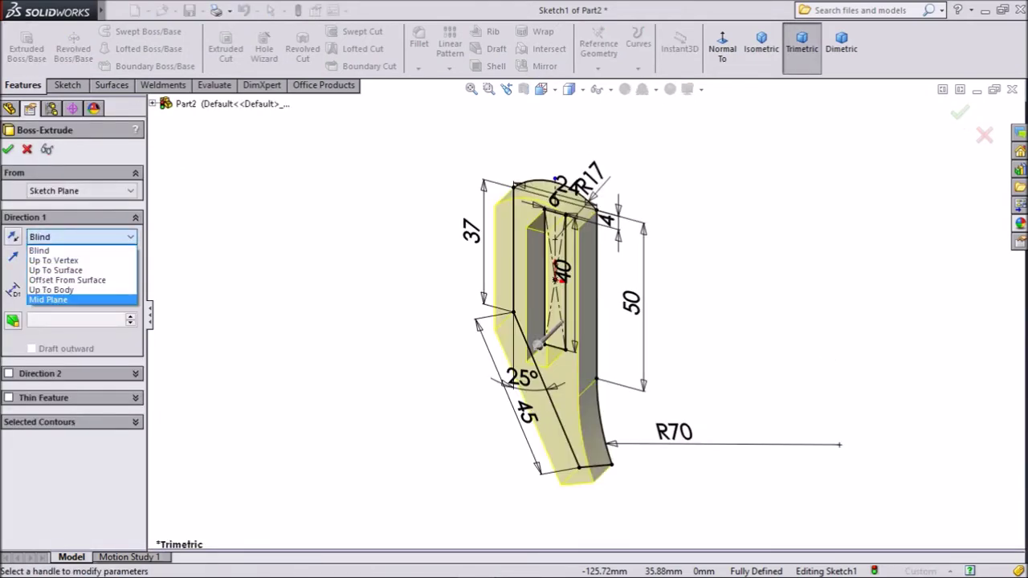
pyautogui.click(56, 299)
pyautogui.write('5')
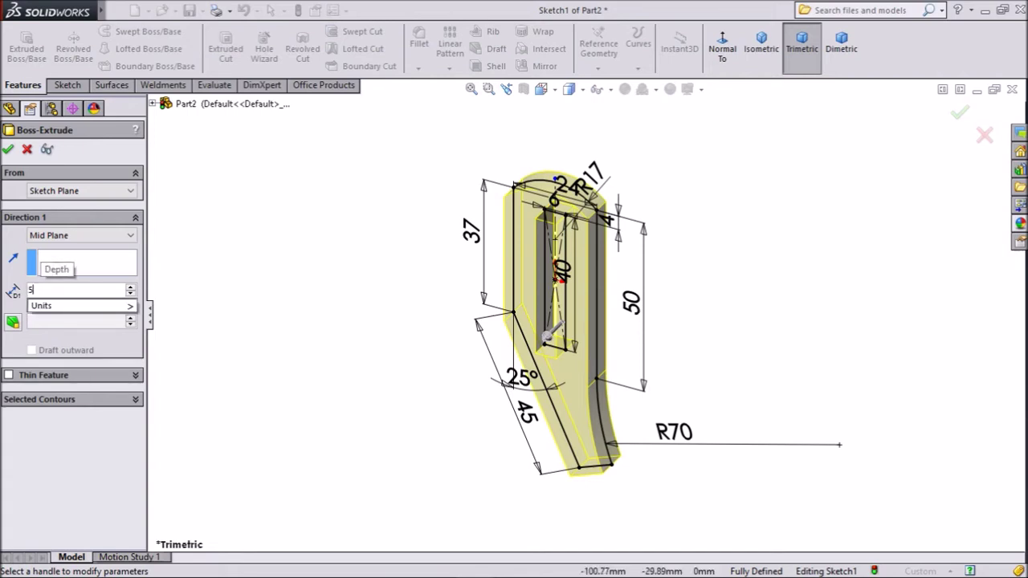
pyautogui.press('Return')
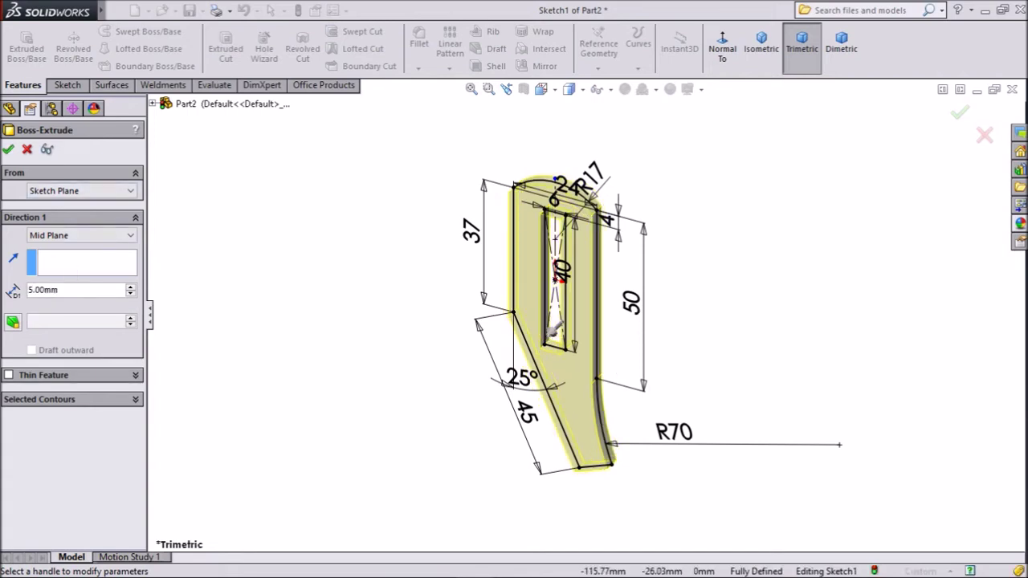
pyautogui.press('Return')
# Apply the brushed galvanized metal appearance to the extruded plate.
pyautogui.moveTo(482, 265); pyautogui.dragTo(660, 430, button='middle')
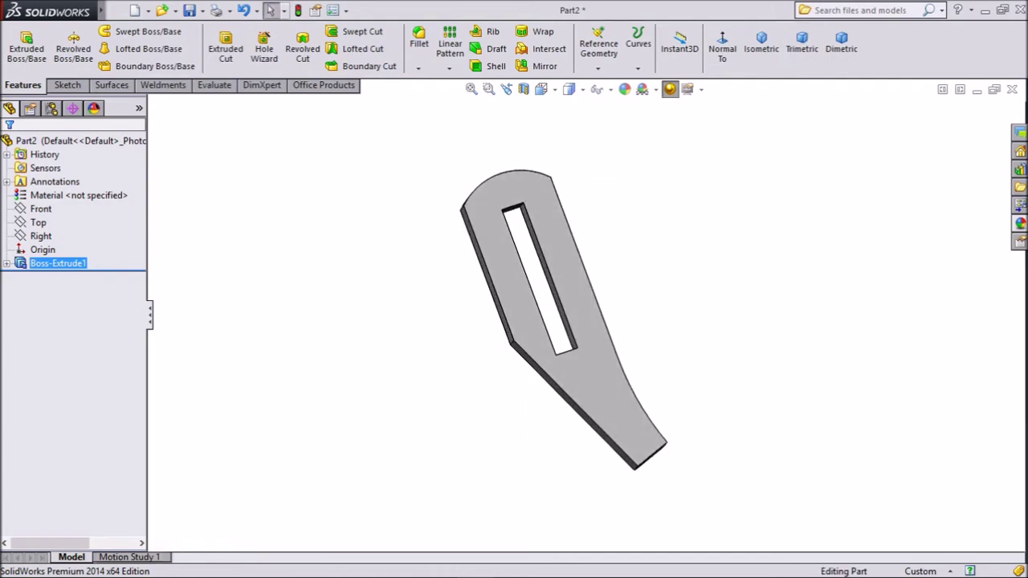
pyautogui.click(1018, 223)
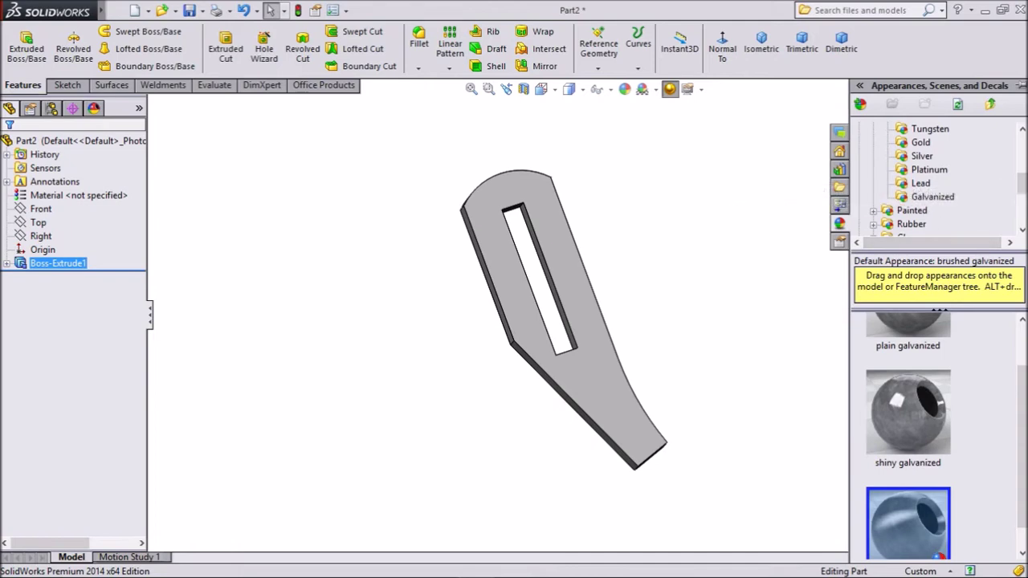
pyautogui.click(932, 197)
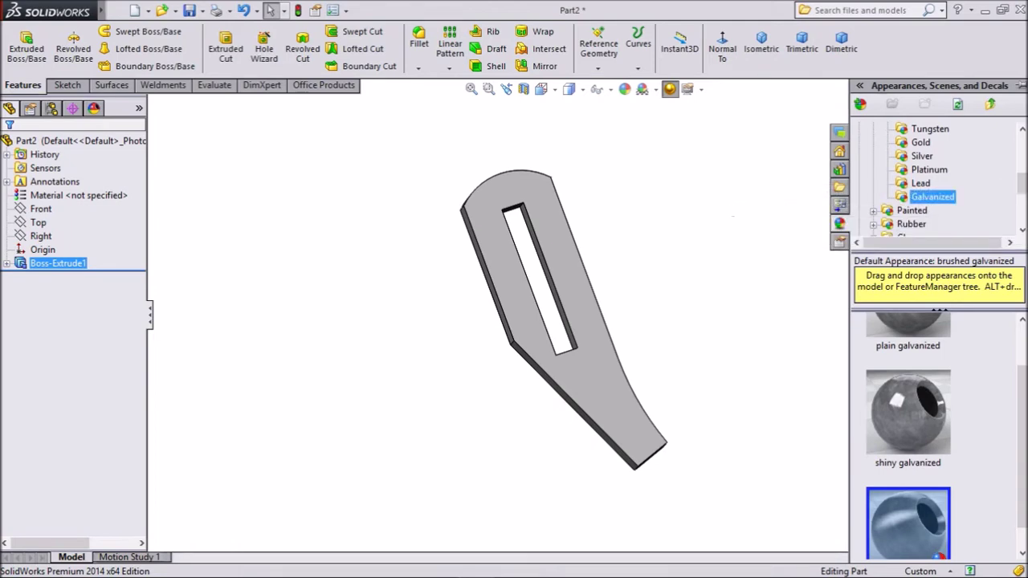
pyautogui.moveTo(907, 500); pyautogui.dragTo(795, 369)
pyautogui.moveTo(562, 321)
pyautogui.mouseDown(button='middle')
pyautogui.moveTo(562, 241)
pyautogui.moveTo(522, 273)
pyautogui.moveTo(450, 265)
pyautogui.moveTo(546, 337)
pyautogui.moveTo(554, 321)
pyautogui.moveTo(546, 385)
pyautogui.moveTo(498, 353)
pyautogui.moveTo(554, 330)
pyautogui.mouseUp(button='middle')
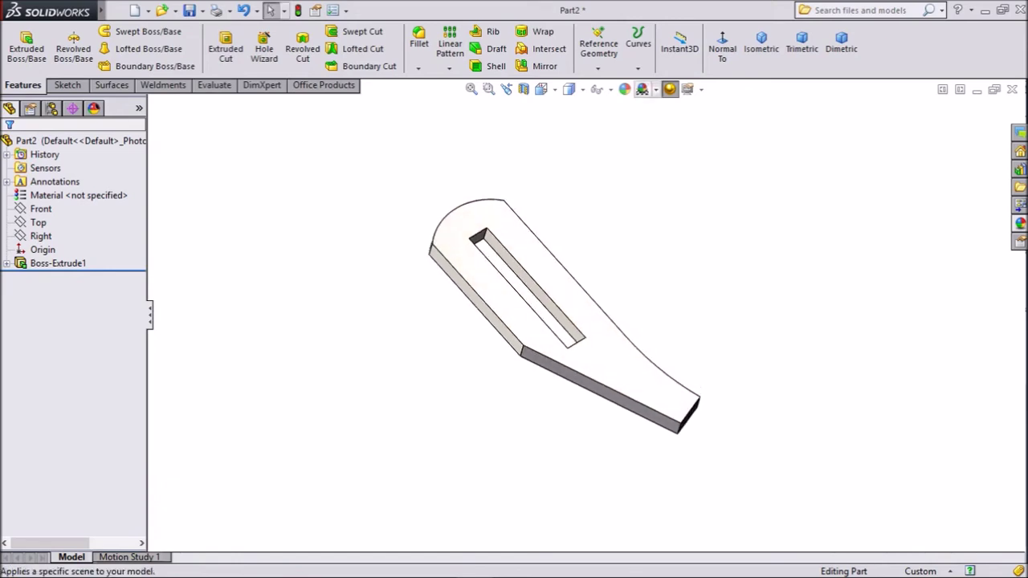
# Apply the 3 Point Green scene to the model.
pyautogui.click(655, 89)
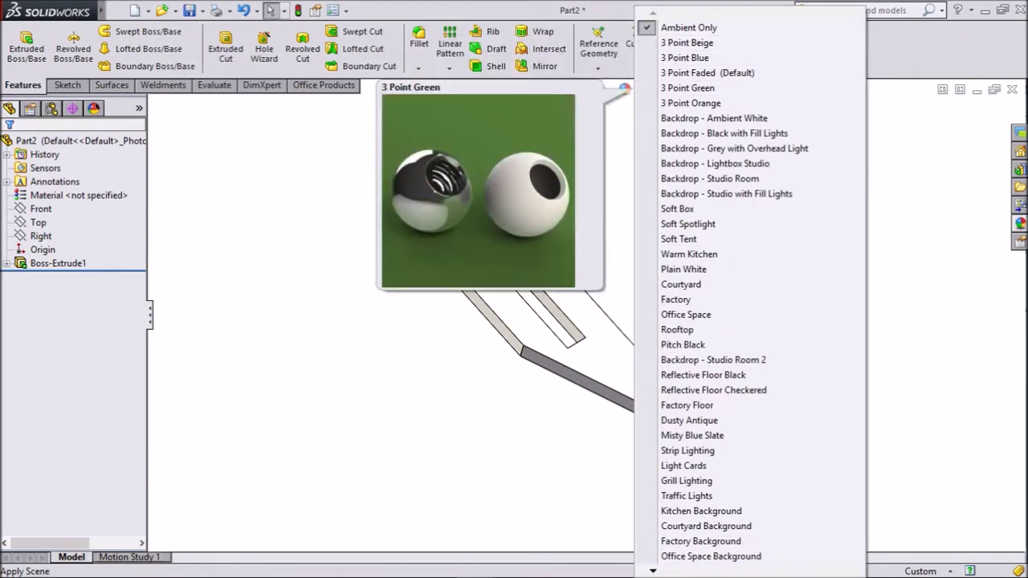
pyautogui.click(687, 87)
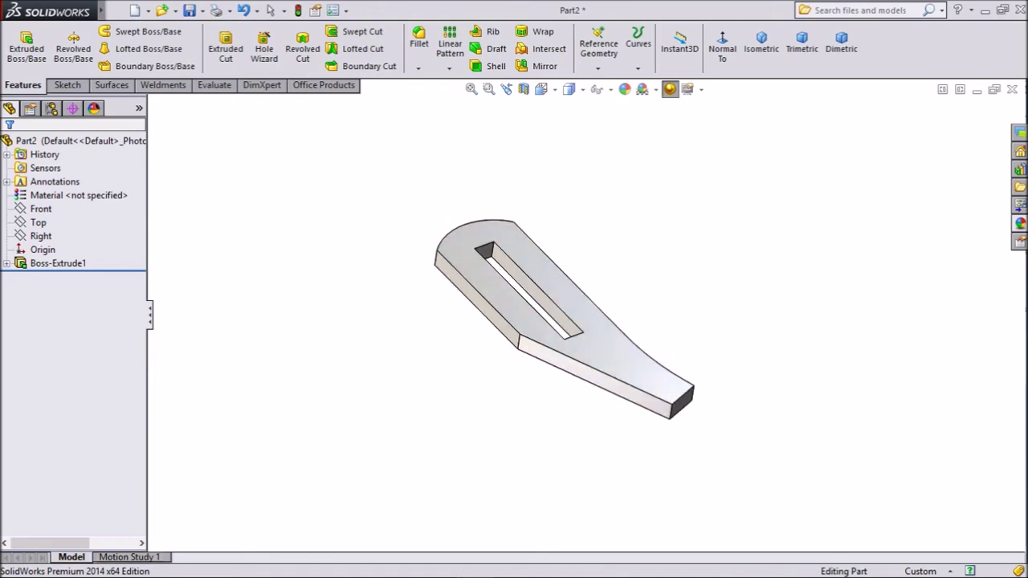
pyautogui.moveTo(594, 346); pyautogui.dragTo(594, 354, button='middle')
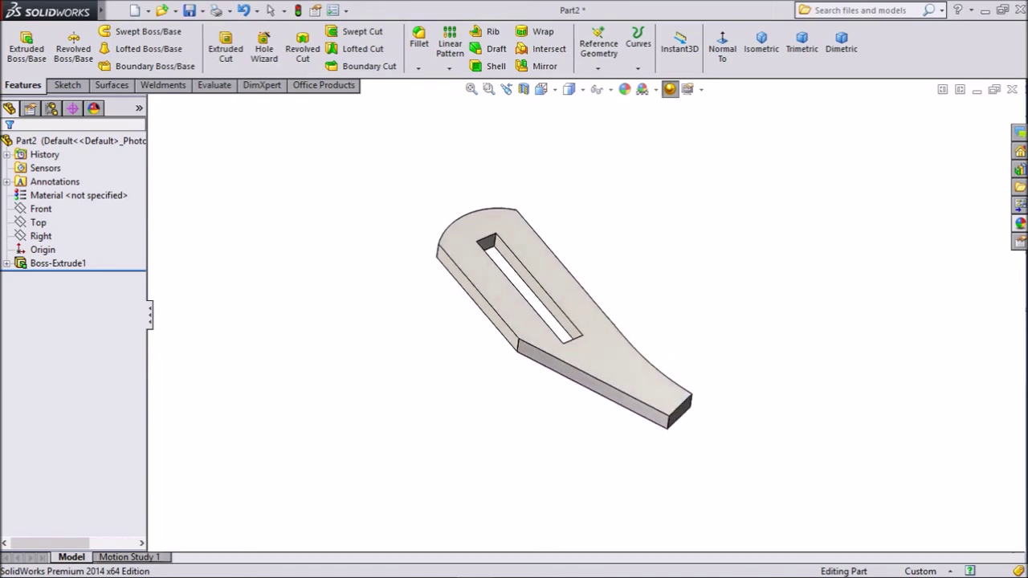
# Start a new sketch on the plate's large slotted face and view it straight on.
pyautogui.click(598, 371)
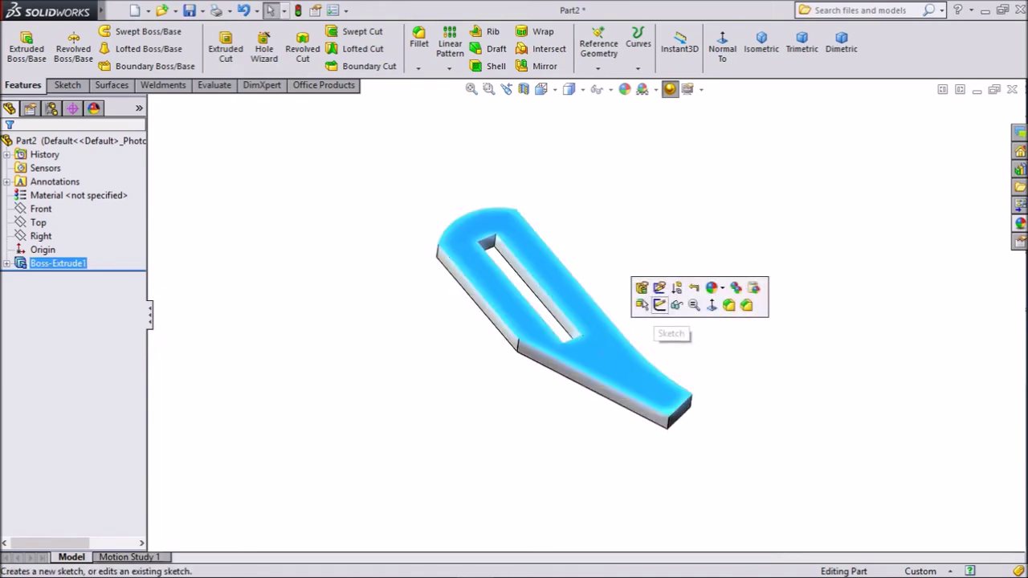
pyautogui.click(659, 304)
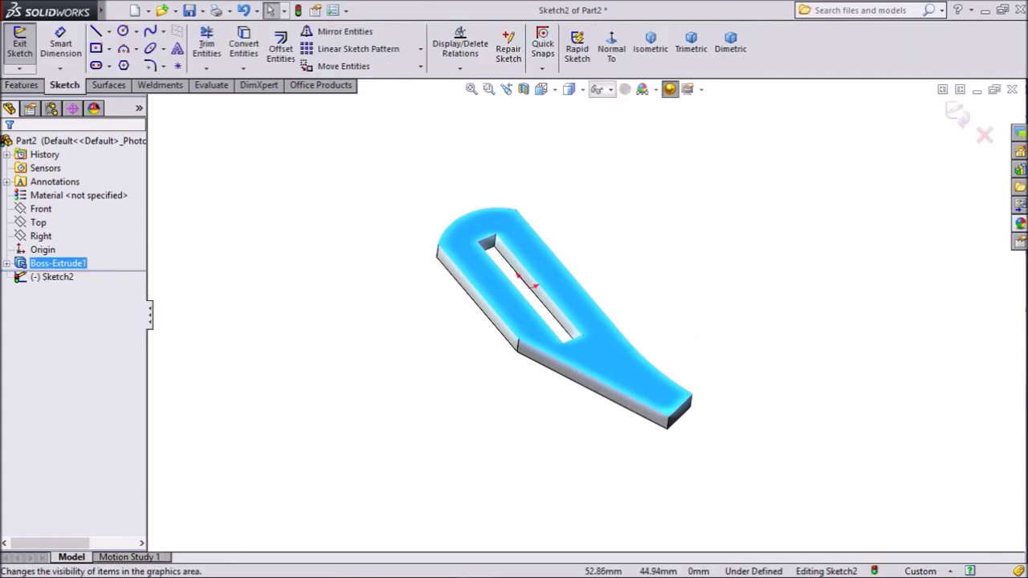
pyautogui.click(611, 47)
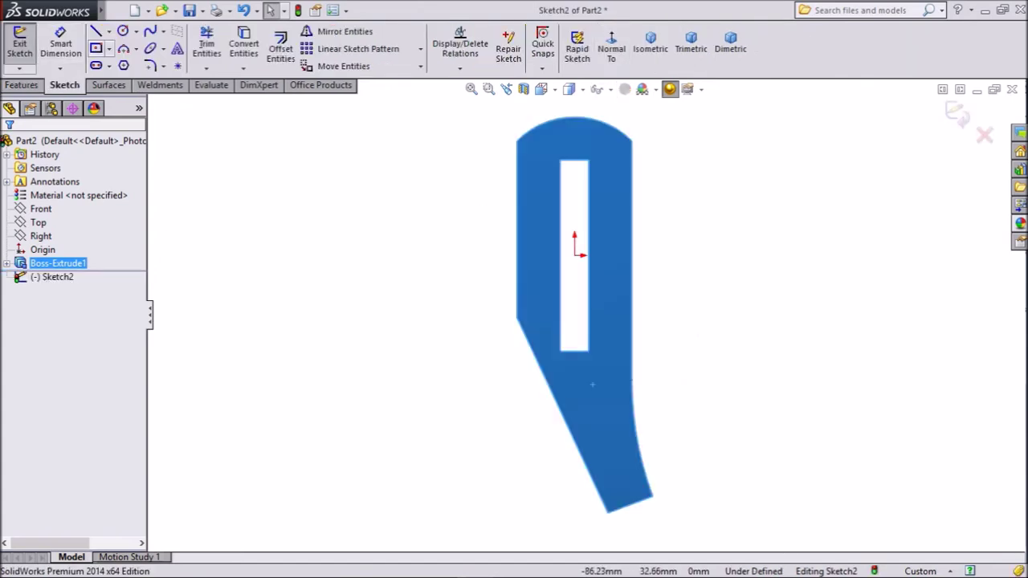
# Sketch a horizontal centerline about 75 mm long across the plate, through the upper part of the slot.
pyautogui.click(109, 31)
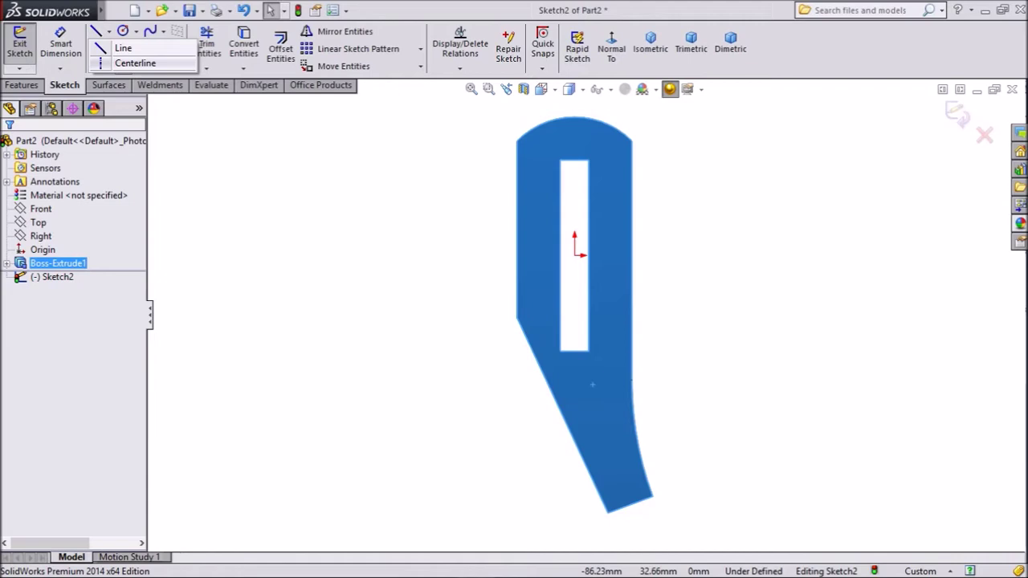
pyautogui.click(133, 62)
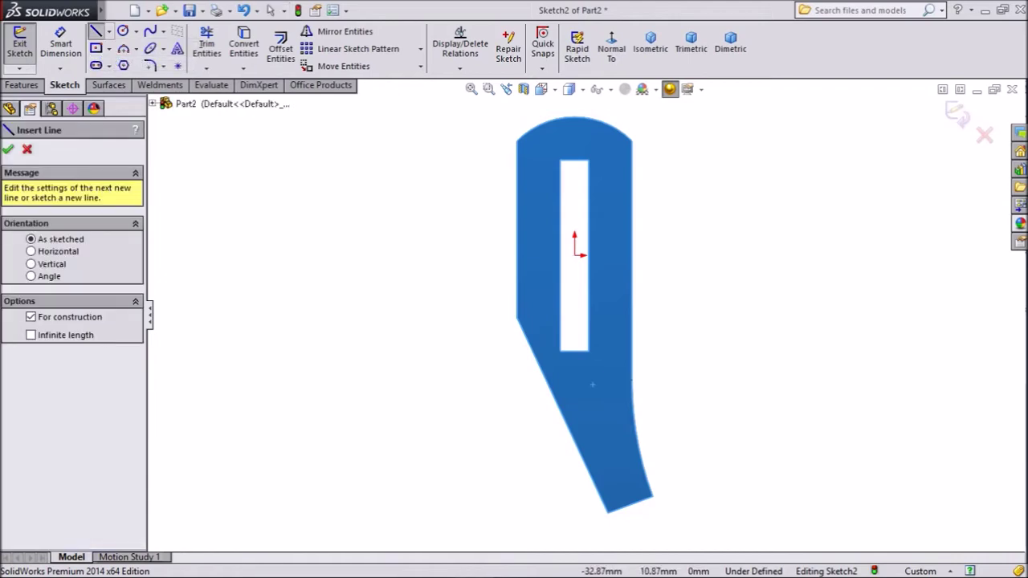
pyautogui.click(418, 203)
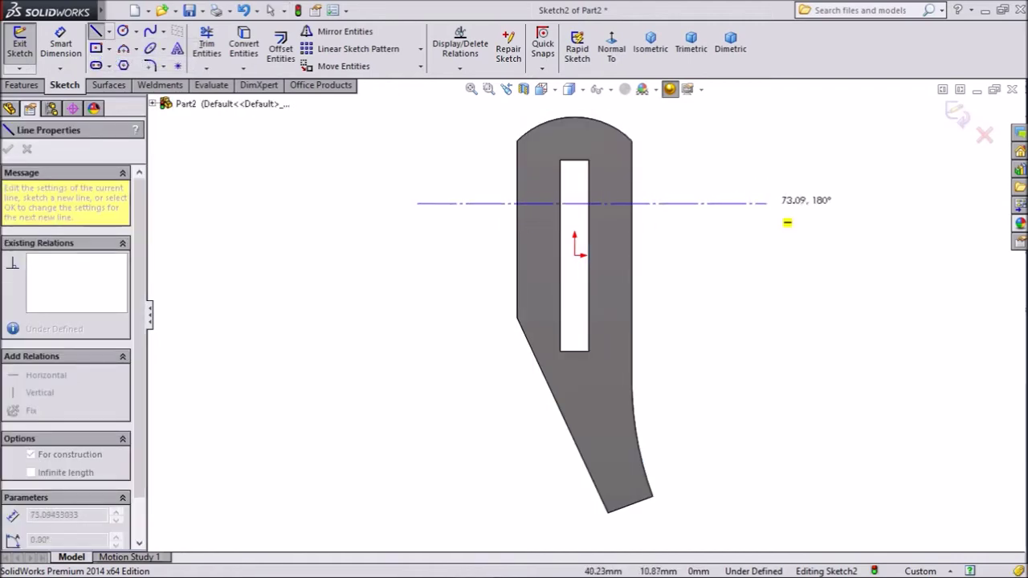
pyautogui.click(775, 203)
pyautogui.rightClick(776, 203)
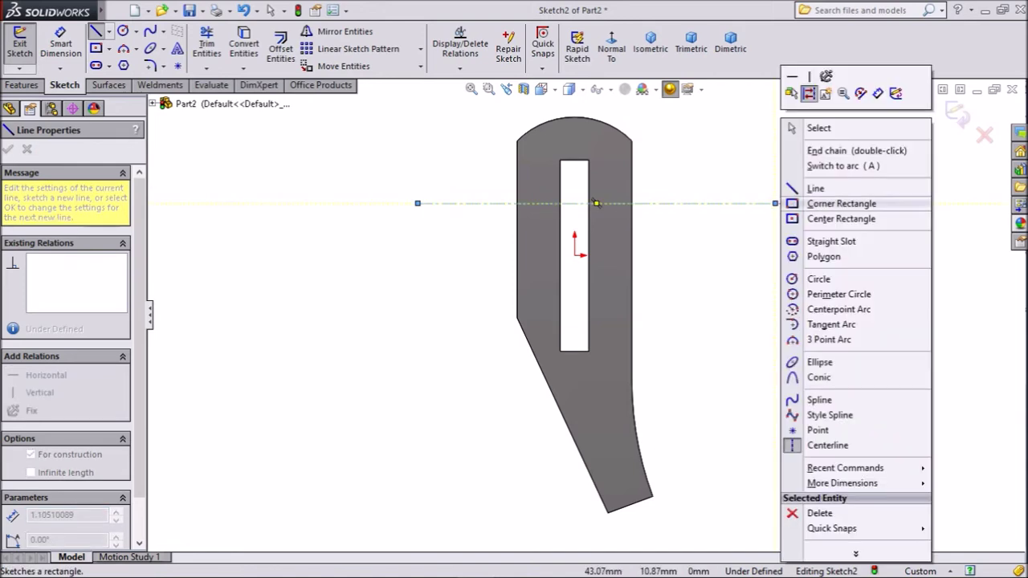
pyautogui.click(818, 128)
# Dimension the centerline 4 mm below the slot's top edge.
pyautogui.scroll(-4, 587, 118)
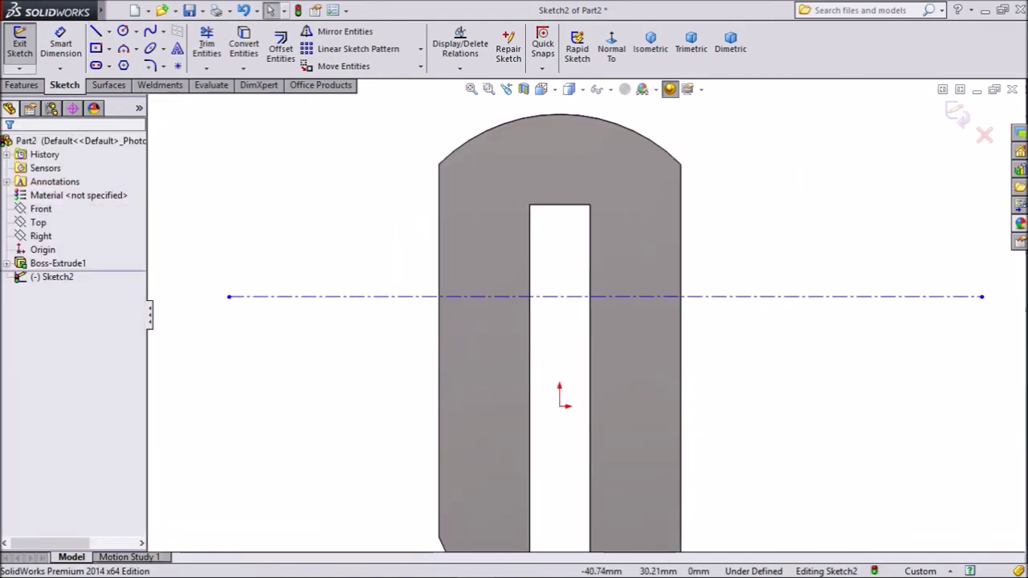
pyautogui.click(60, 43)
pyautogui.click(563, 296)
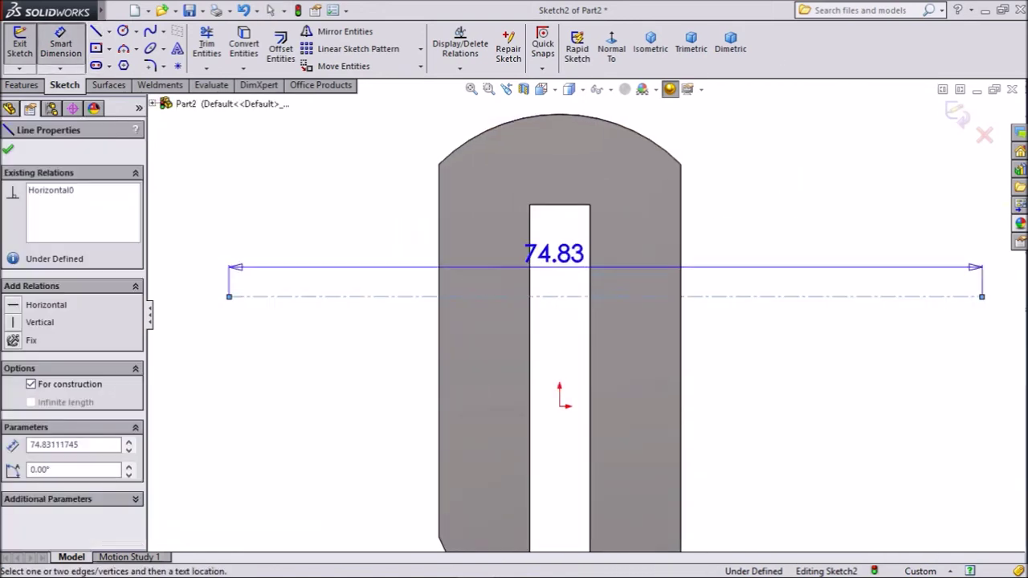
pyautogui.click(560, 205)
pyautogui.click(361, 250)
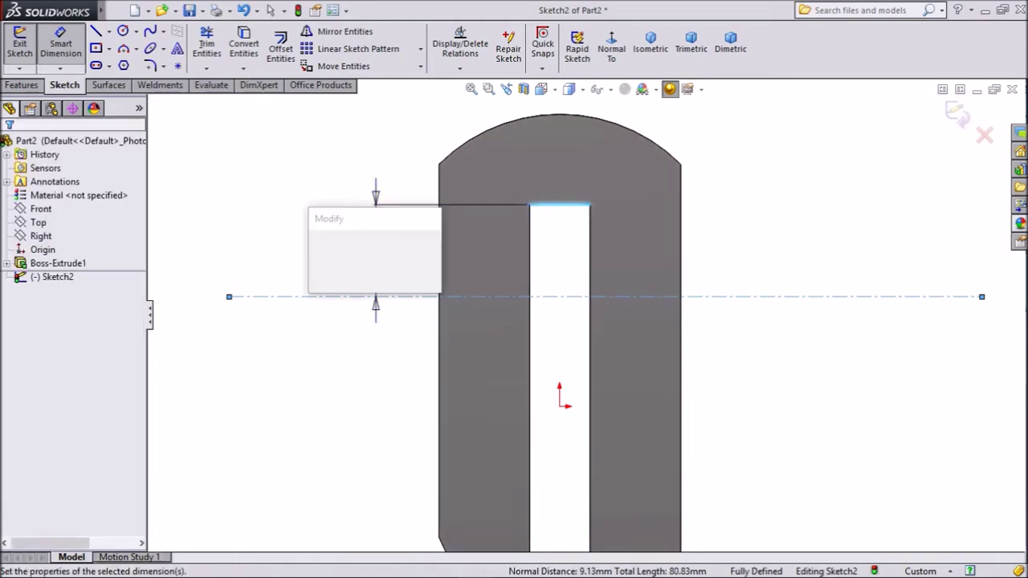
pyautogui.write('4')
pyautogui.press('Return')
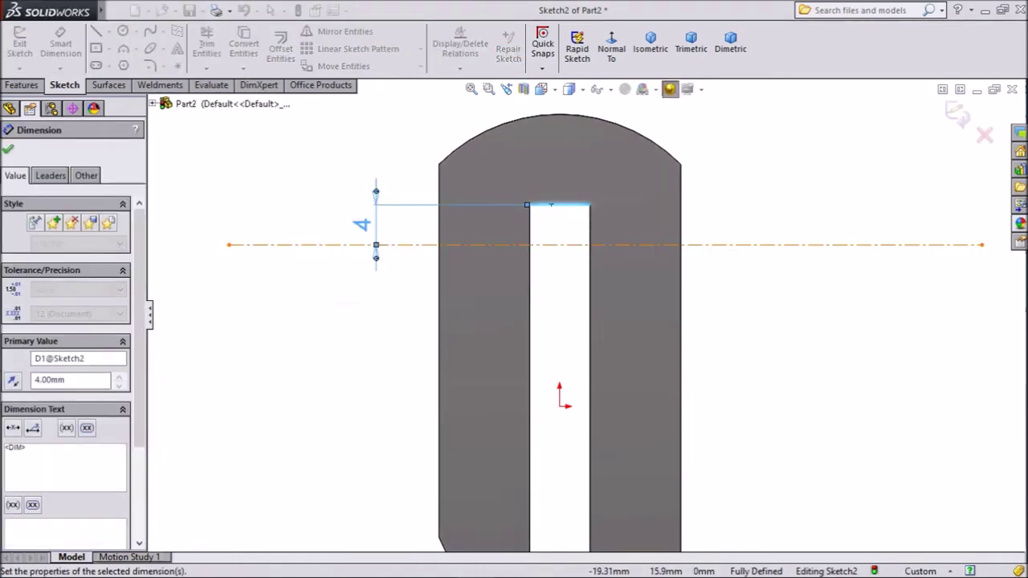
# Sketch a closed trapezoid across the centerline, its base about 3.1 mm long on the slot's right edge and its lower slanted side about 2.4 mm.
pyautogui.scroll(-5, 564, 285)
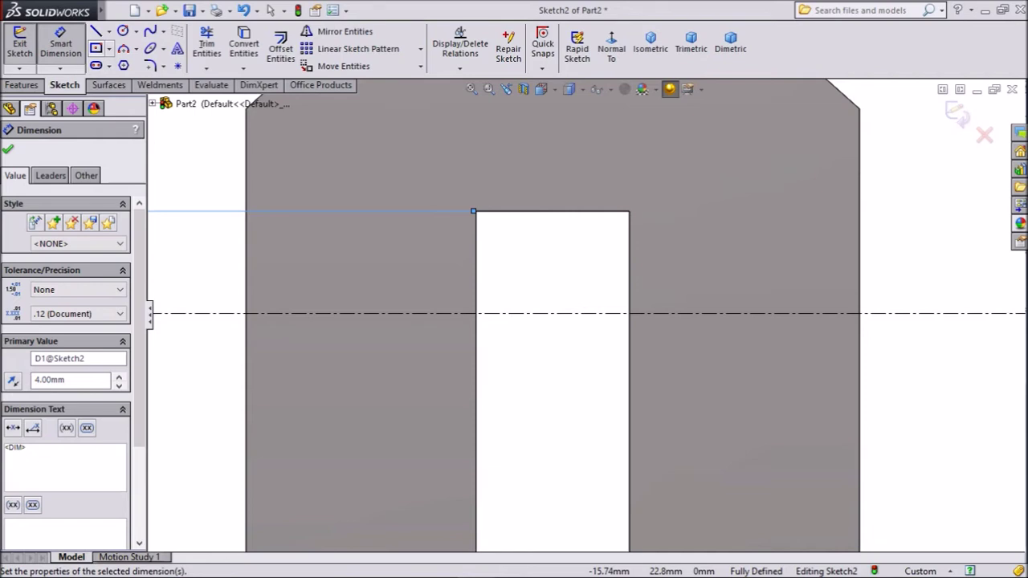
pyautogui.click(96, 31)
pyautogui.scroll(-2, 626, 371)
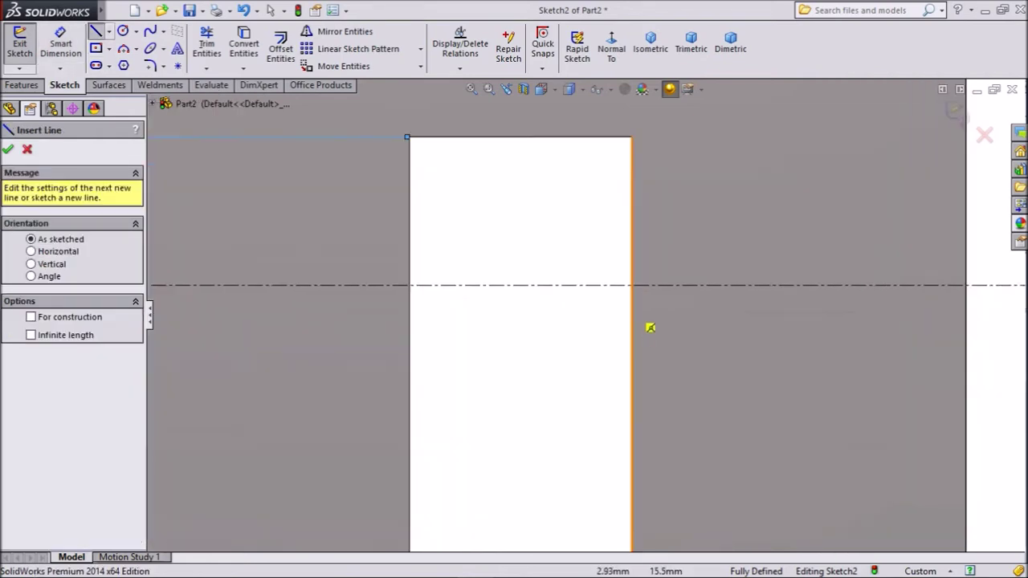
pyautogui.click(633, 239)
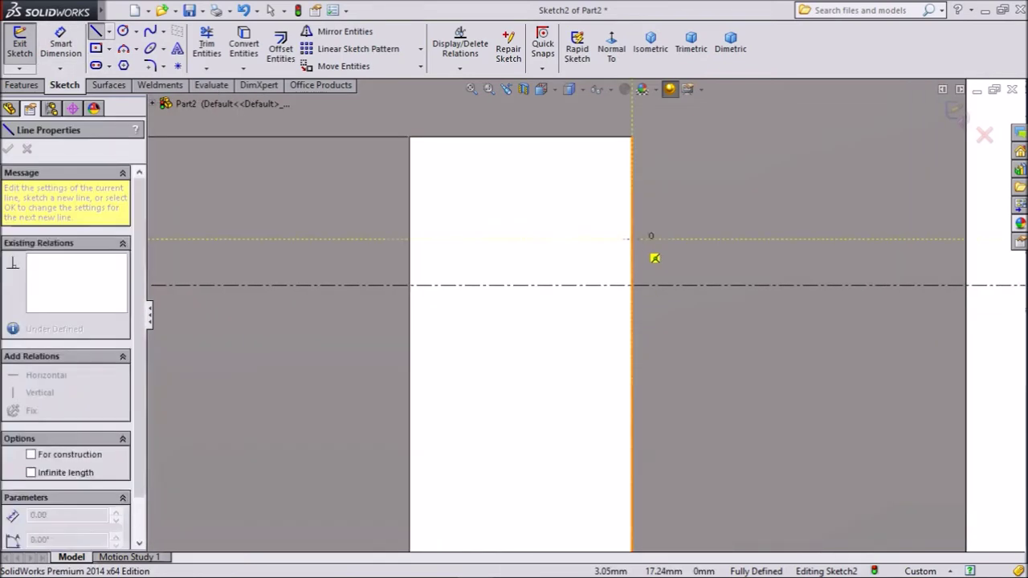
pyautogui.click(712, 266)
pyautogui.click(711, 316)
pyautogui.click(632, 354)
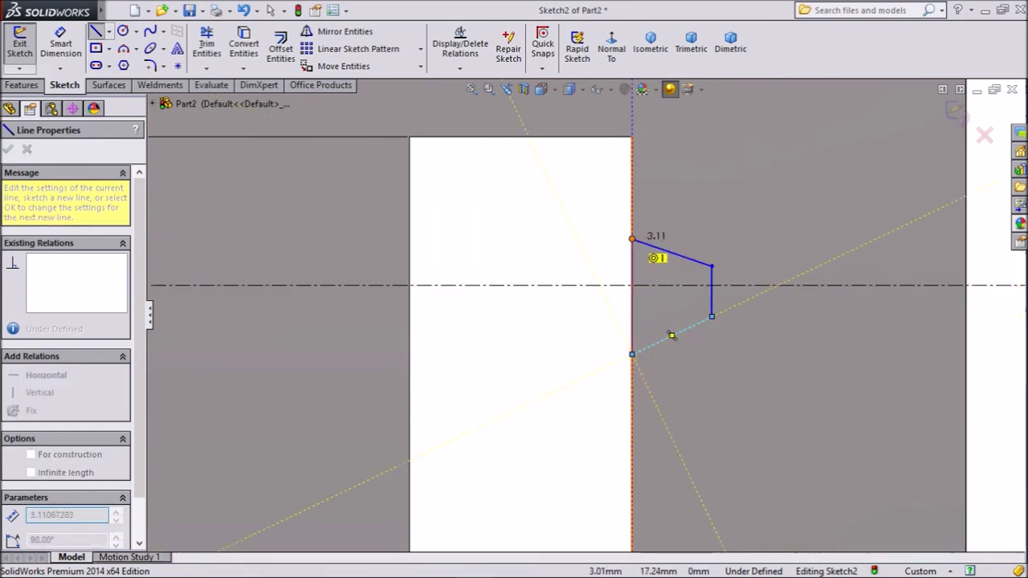
pyautogui.click(632, 238)
pyautogui.rightClick(506, 160)
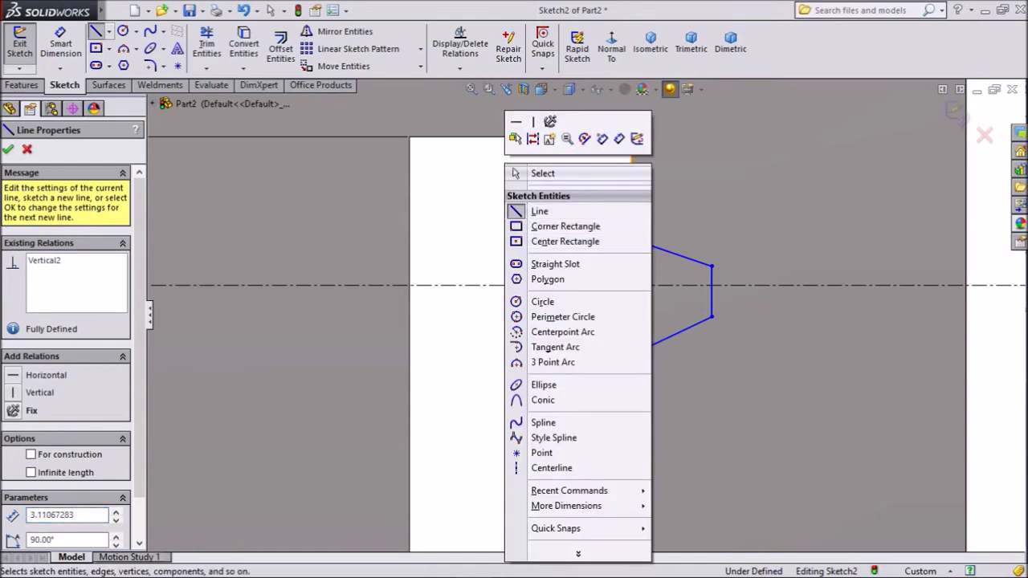
pyautogui.click(542, 173)
# Make the trapezoid's two slanted sides symmetric about the horizontal centerline.
pyautogui.click(670, 336)
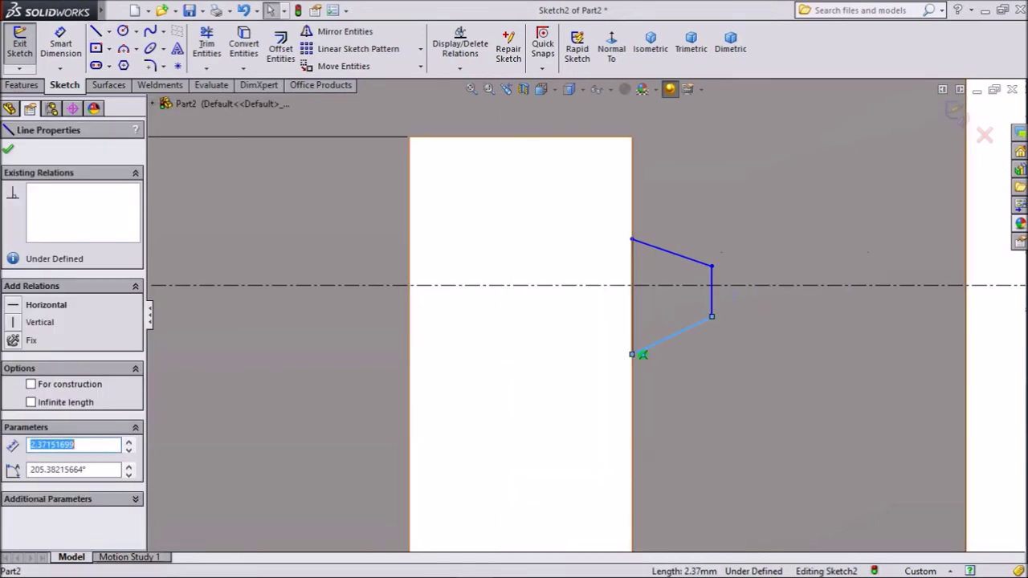
pyautogui.keyDown('ctrl'); pyautogui.click(671, 252); pyautogui.keyUp('ctrl')
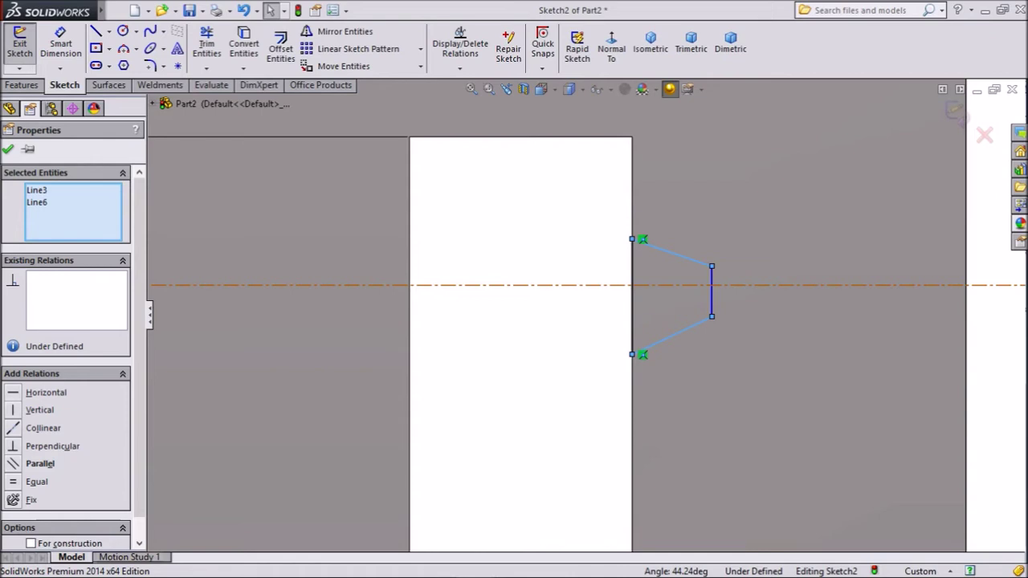
pyautogui.keyDown('ctrl'); pyautogui.click(689, 285); pyautogui.keyUp('ctrl')
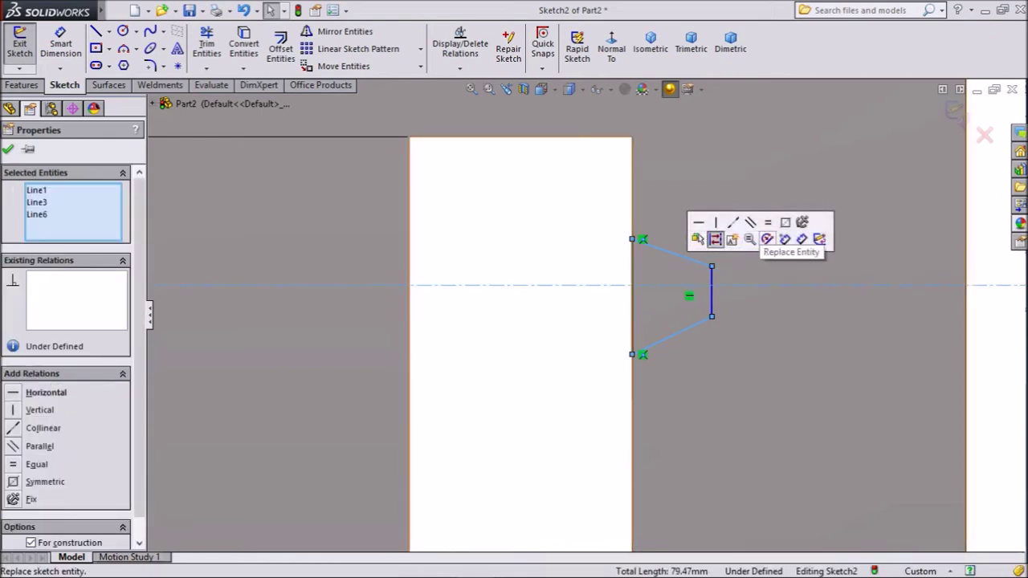
pyautogui.click(714, 240)
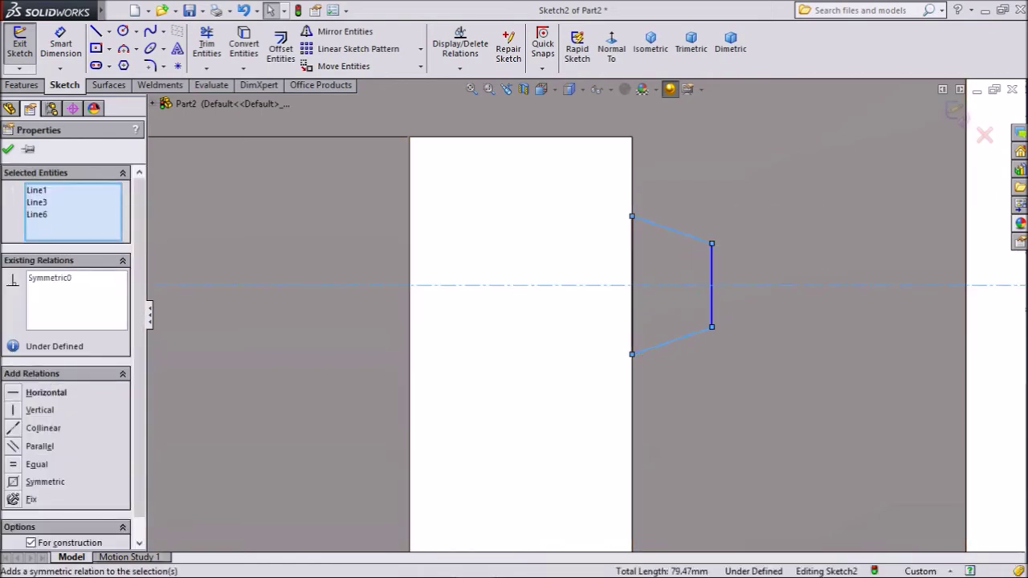
pyautogui.press('Escape')
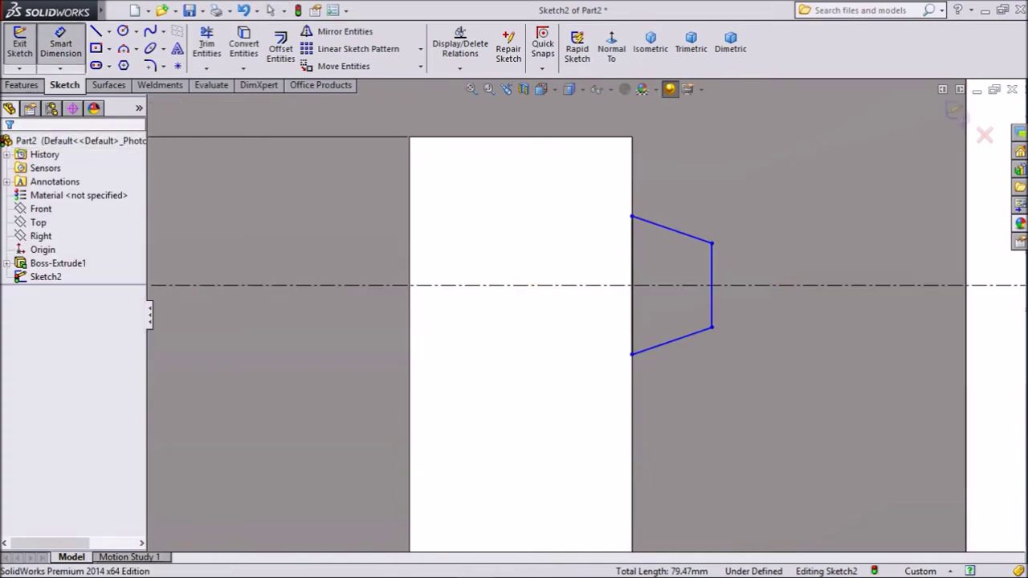
# Dimension the trapezoid's depth from the slot edge to its short side as 2 mm.
pyautogui.click(711, 281)
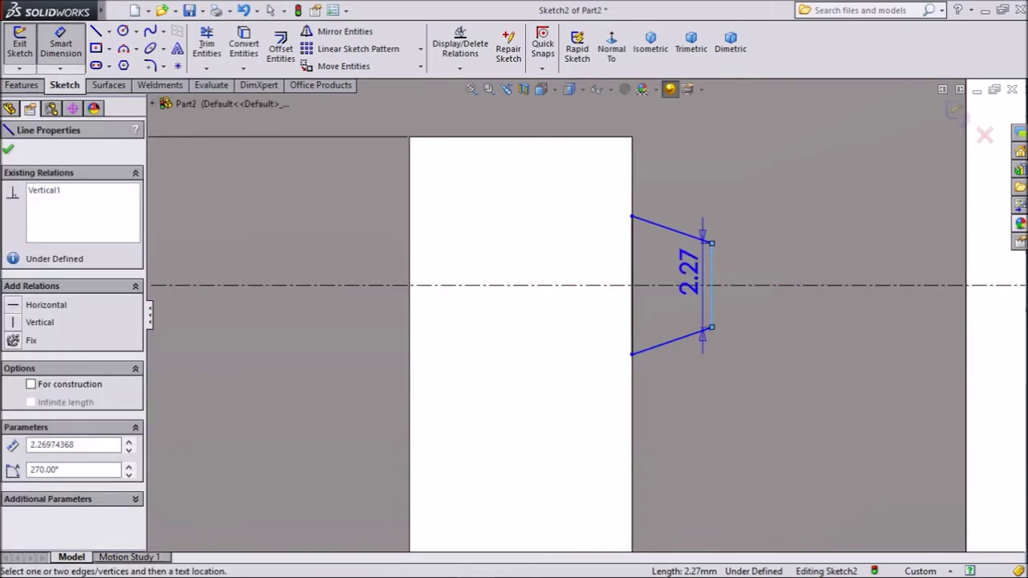
pyautogui.click(631, 264)
pyautogui.click(666, 363)
pyautogui.write('2')
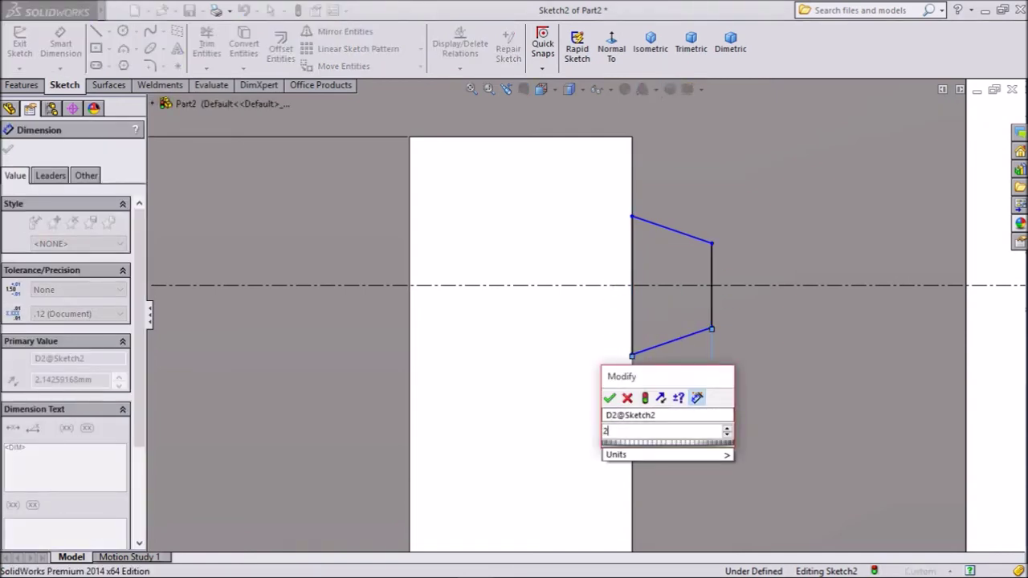
pyautogui.press('Return')
# Dimension the angle between the trapezoid's two slanted sides as 45 degrees.
pyautogui.click(669, 231)
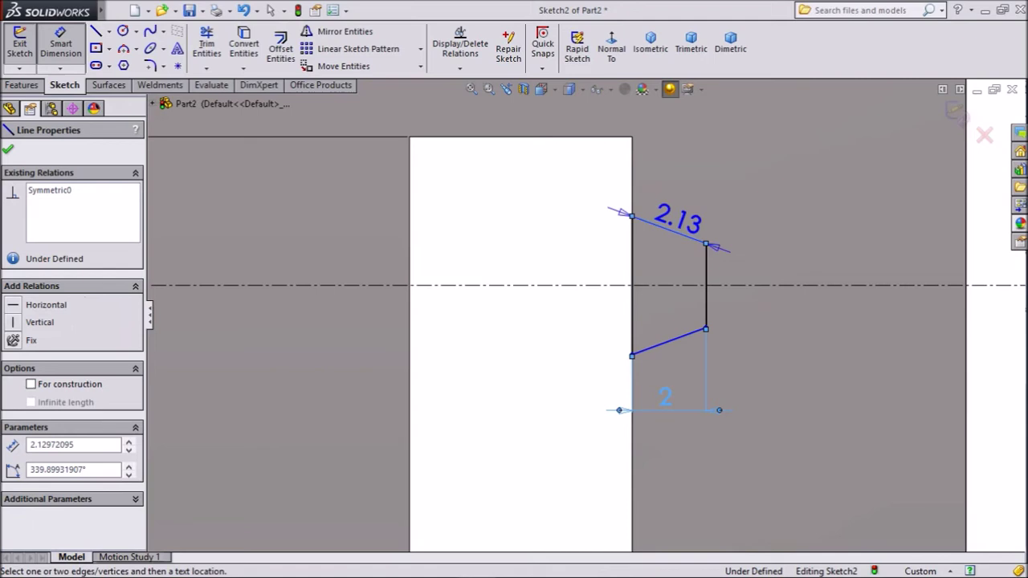
pyautogui.click(666, 342)
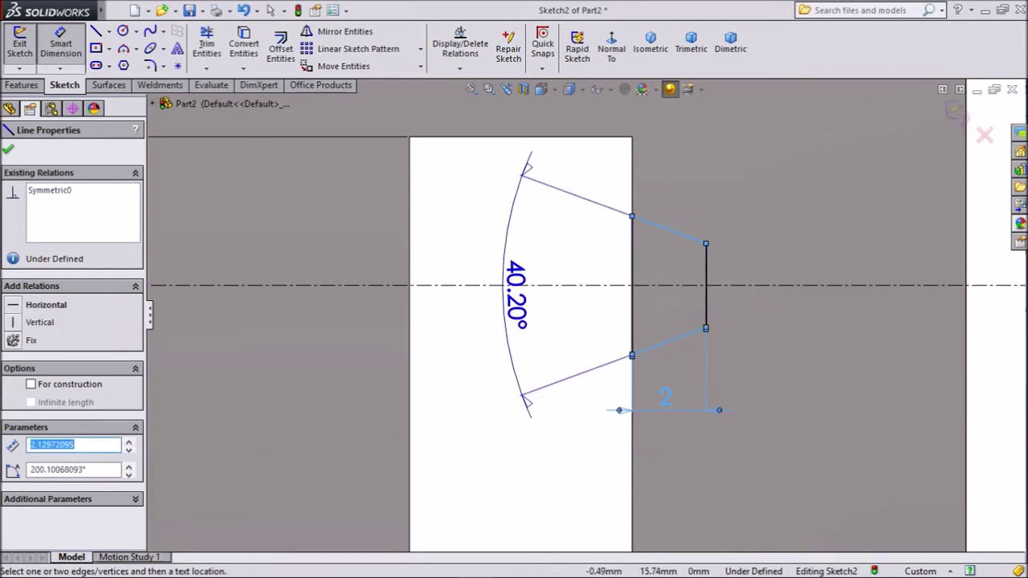
pyautogui.click(528, 289)
pyautogui.write('45')
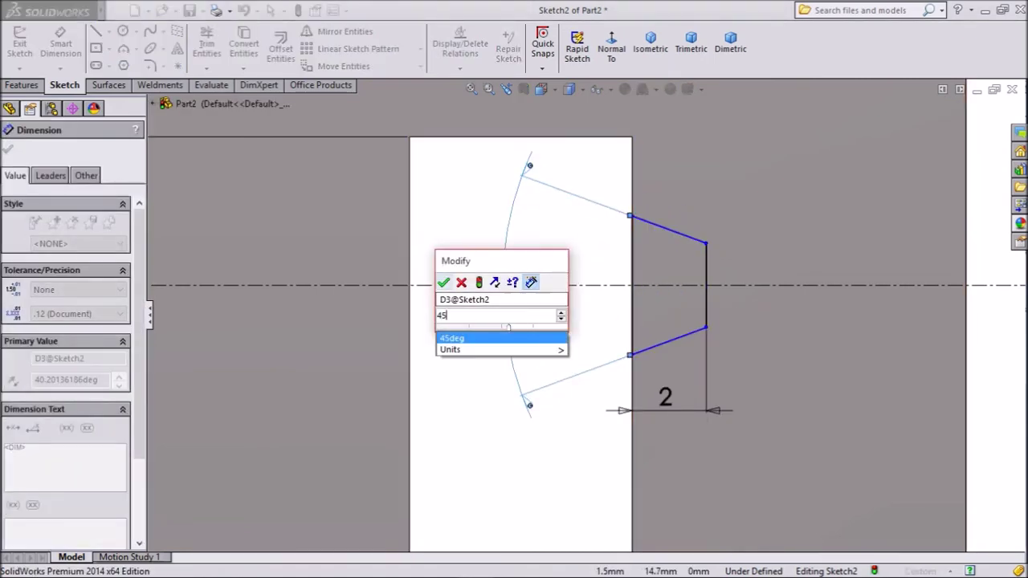
pyautogui.press('Return')
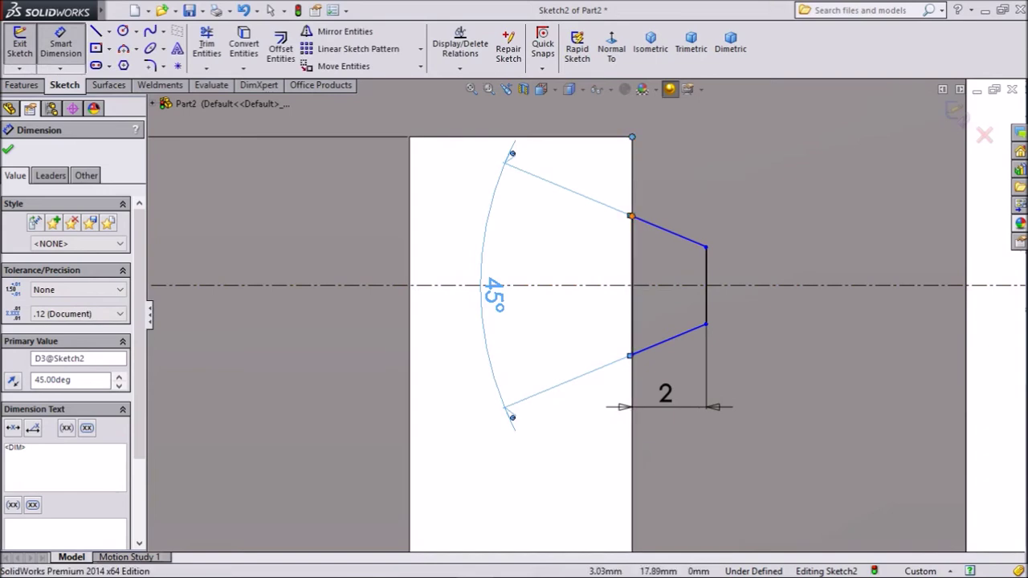
# Dimension the trapezoid's upper corner on the slot edge 3 mm below the slot's top corner.
pyautogui.click(631, 215)
pyautogui.click(631, 137)
pyautogui.click(708, 173)
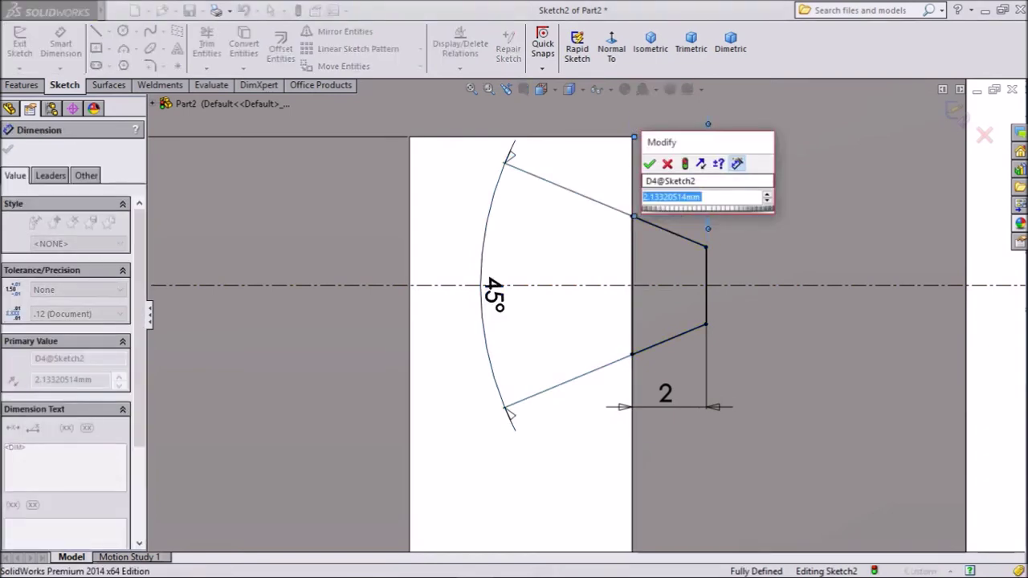
pyautogui.write('3')
pyautogui.press('Return')
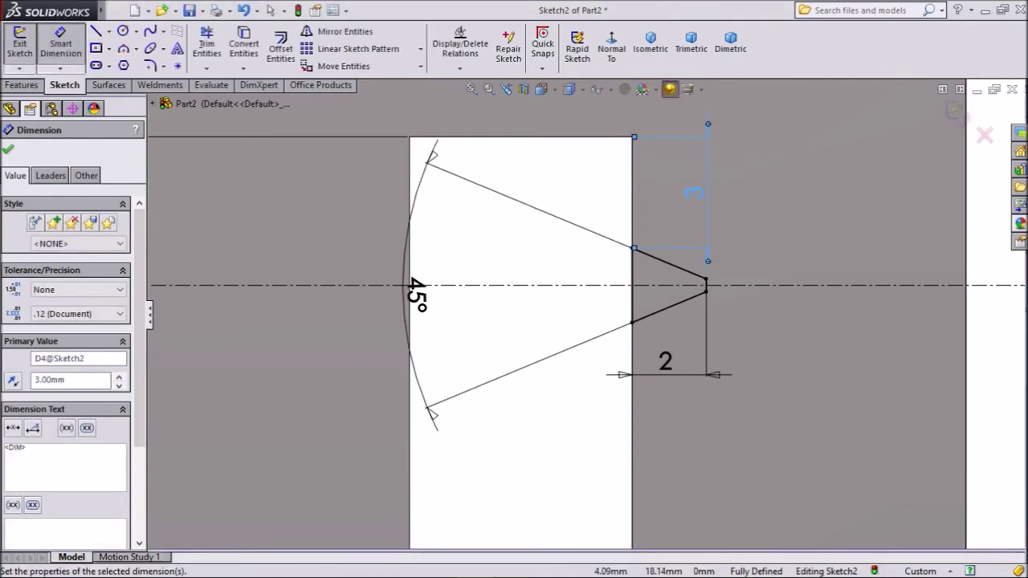
pyautogui.press('Escape')
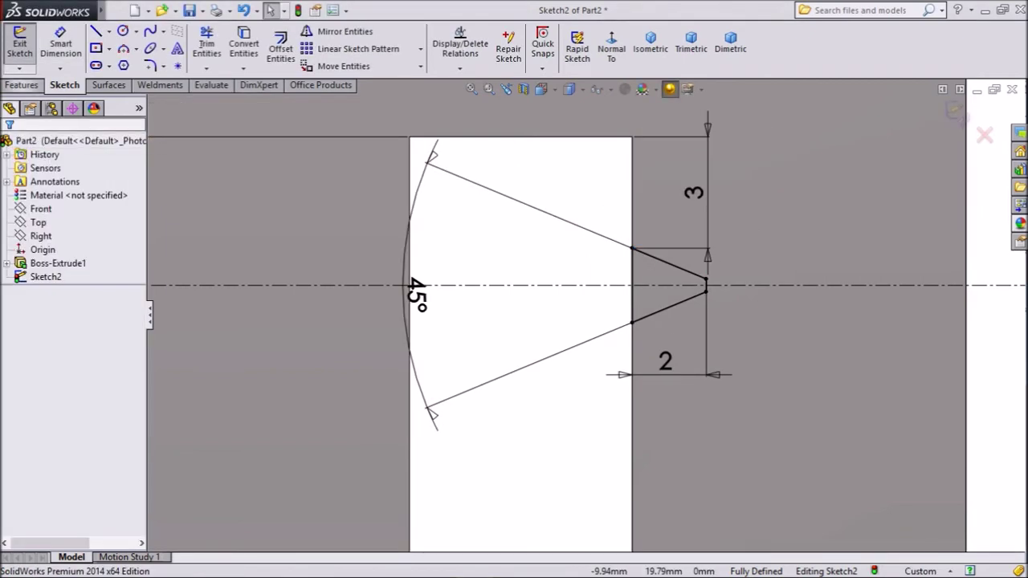
# Cut the trapezoid sketch through the plate as an Extruded Cut with the Through All end condition.
pyautogui.click(22, 86)
pyautogui.click(225, 48)
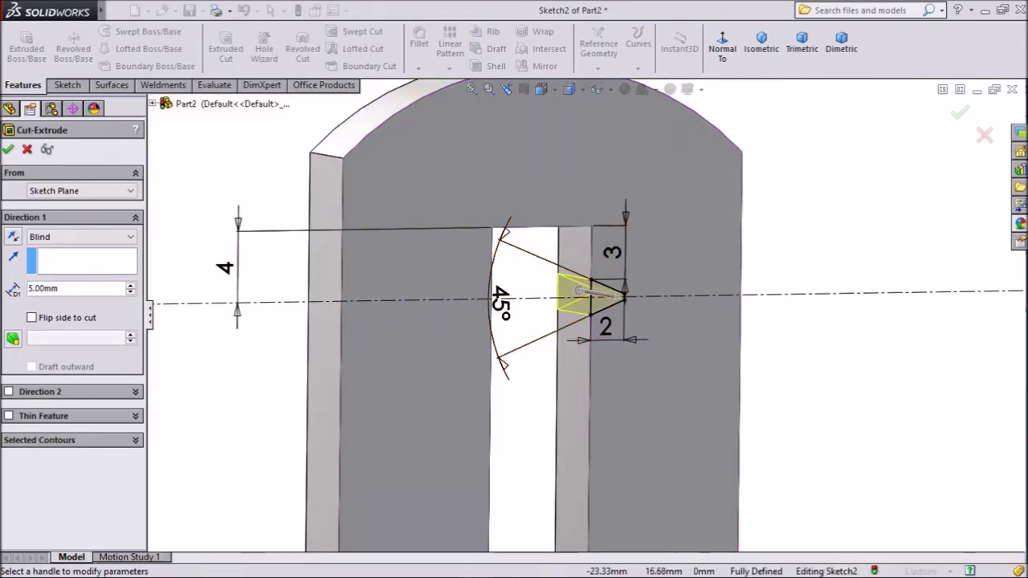
pyautogui.click(81, 236)
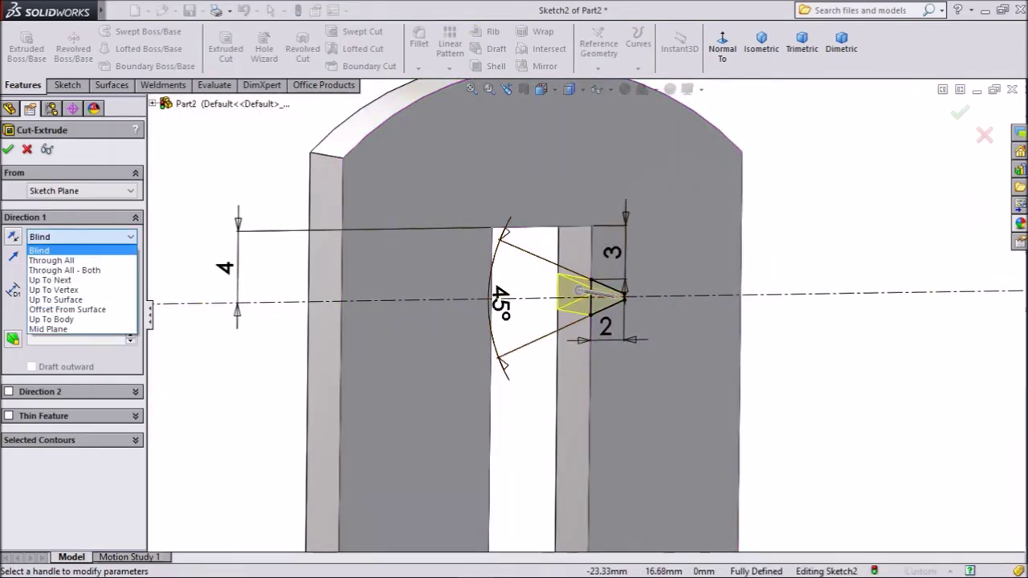
pyautogui.click(57, 261)
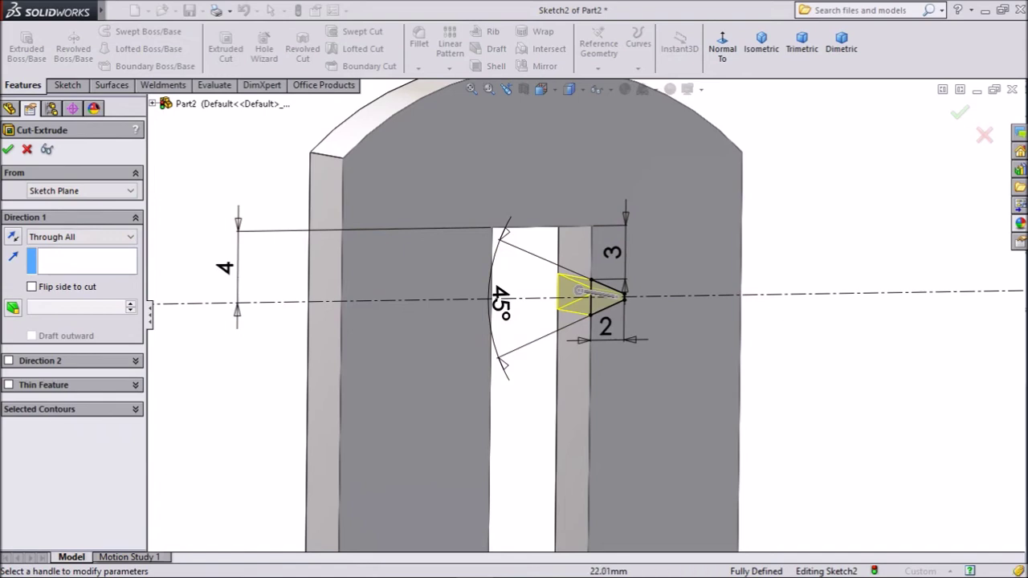
pyautogui.click(8, 148)
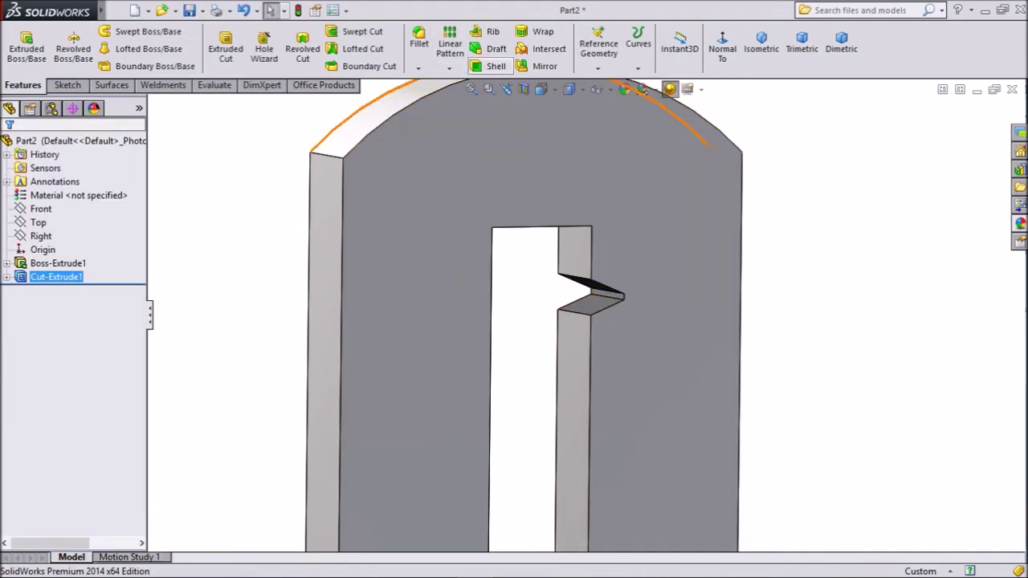
# Create a linear pattern of the notch cut along the slot's long edge with 2.5 mm spacing and 14 instances.
pyautogui.click(448, 68)
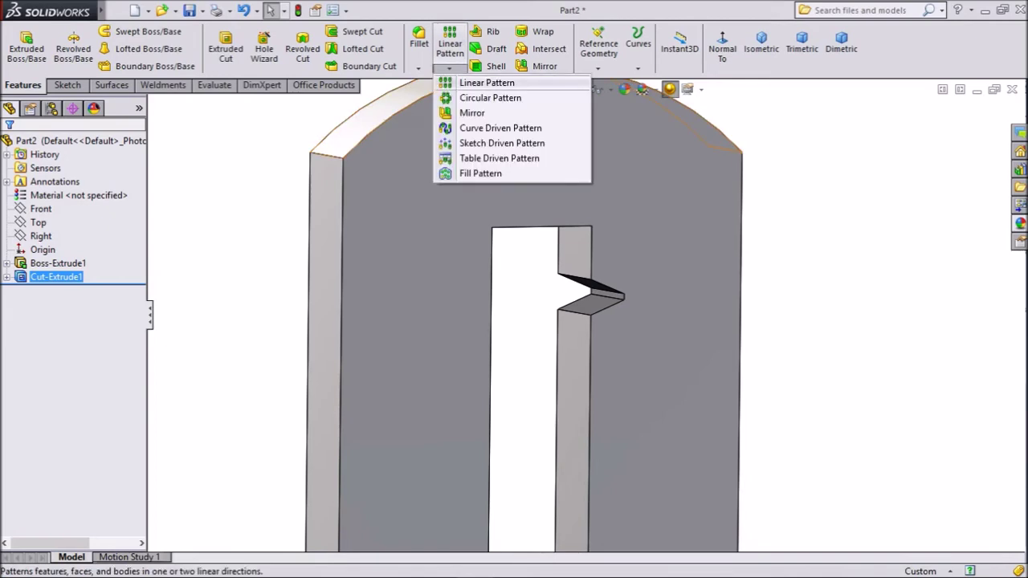
pyautogui.click(487, 83)
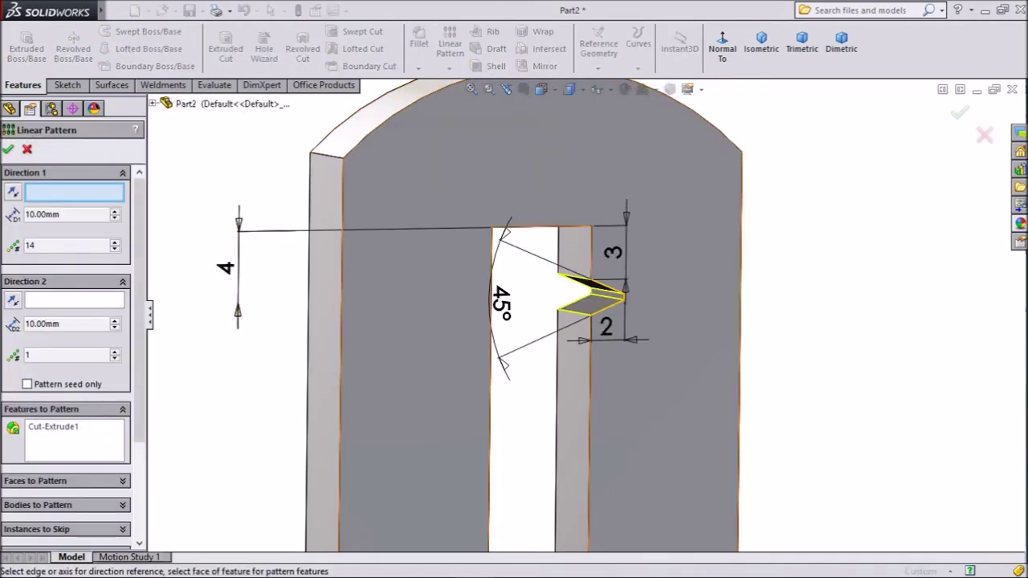
pyautogui.click(590, 411)
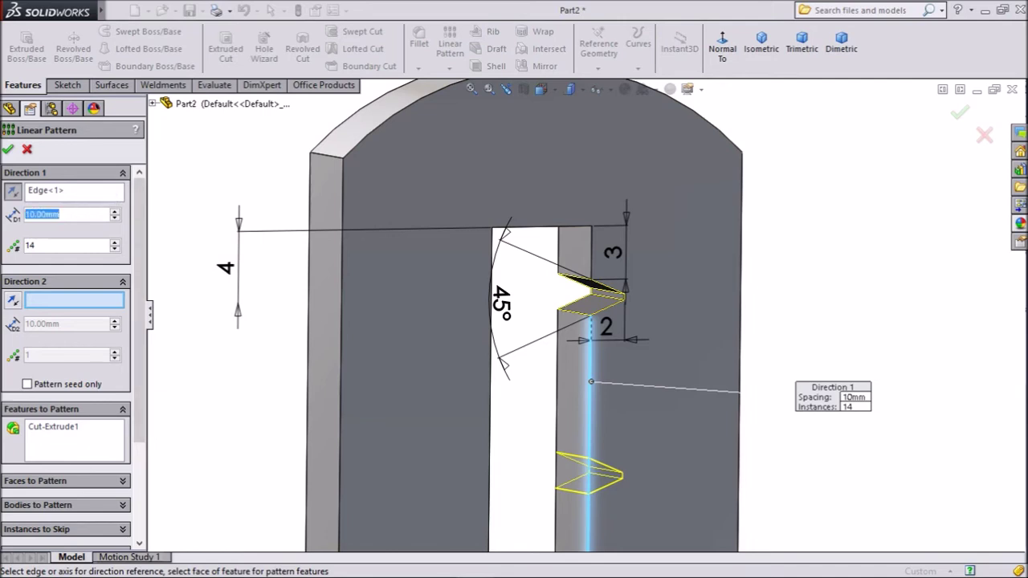
pyautogui.write('2.5')
pyautogui.press('Return')
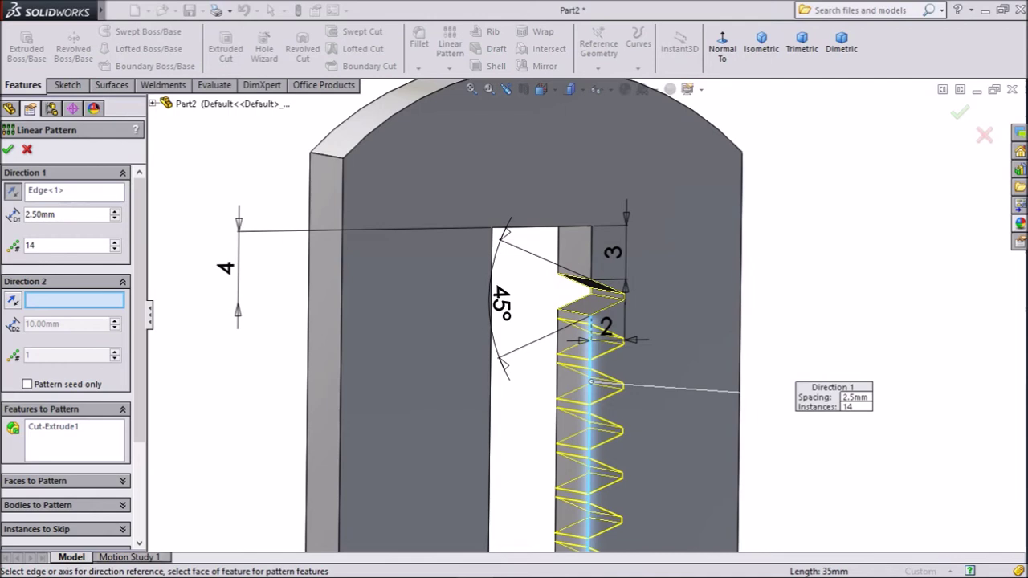
pyautogui.scroll(1, 589, 315)
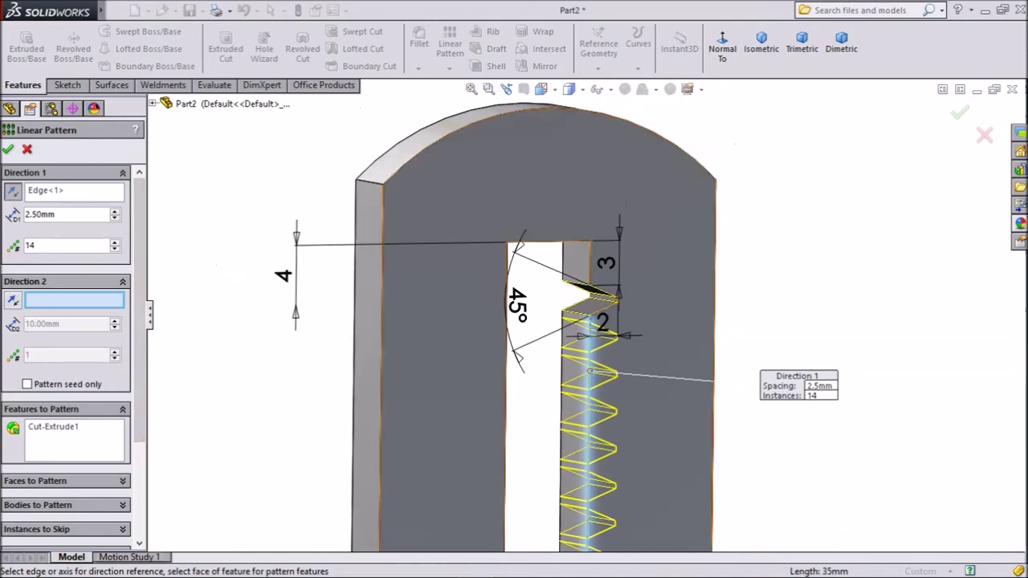
pyautogui.scroll(7, 586, 316)
pyautogui.scroll(-2, 566, 506)
pyautogui.scroll(-2, 595, 309)
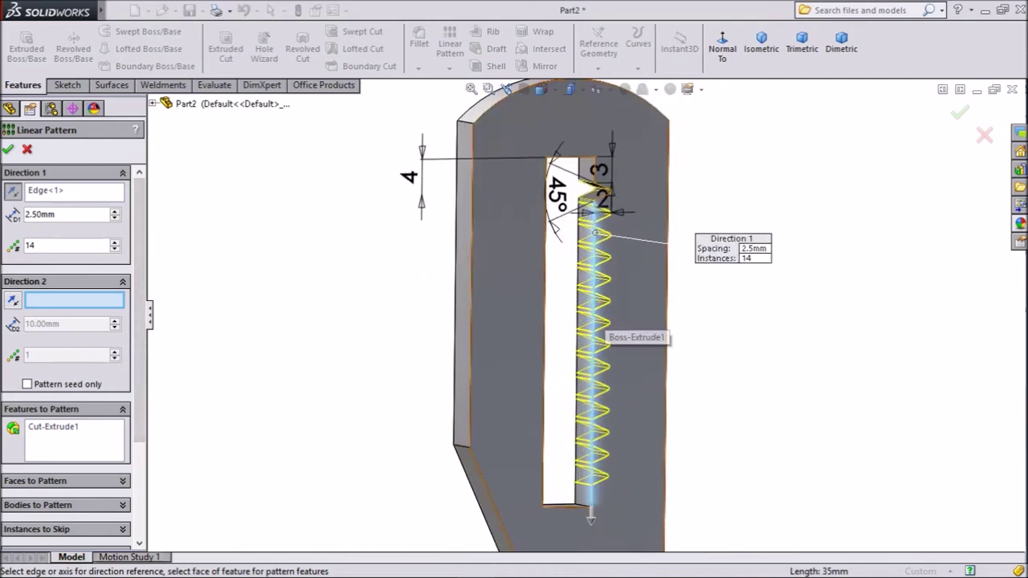
pyautogui.click(7, 149)
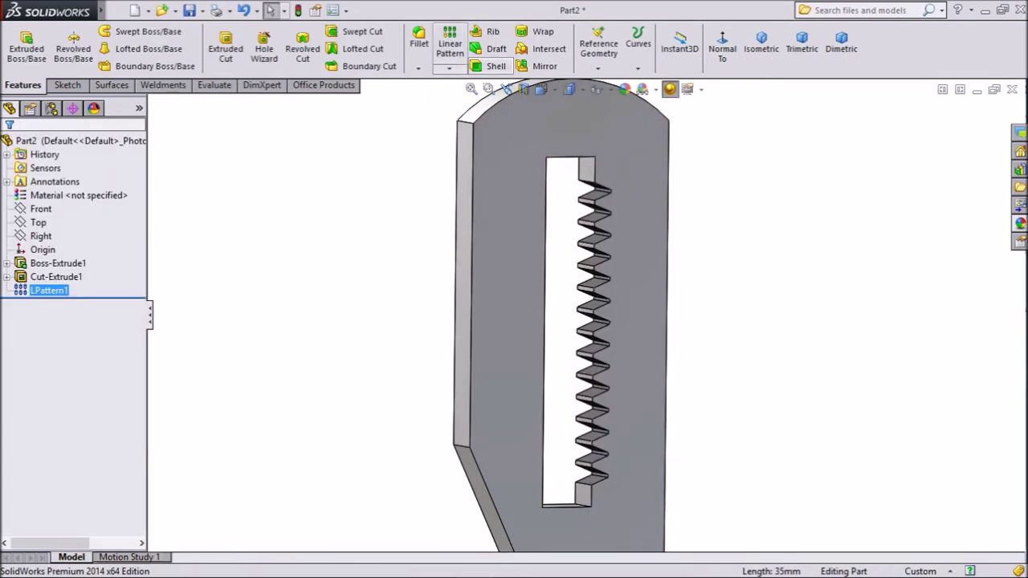
# Mirror the notch pattern about the Right plane onto the slot's opposite edge.
pyautogui.click(448, 68)
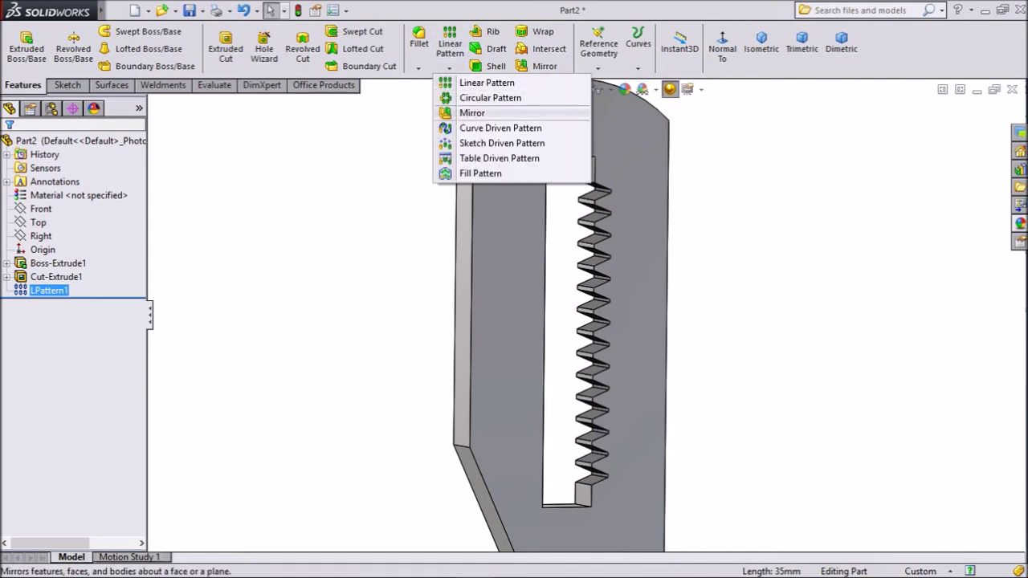
pyautogui.click(472, 112)
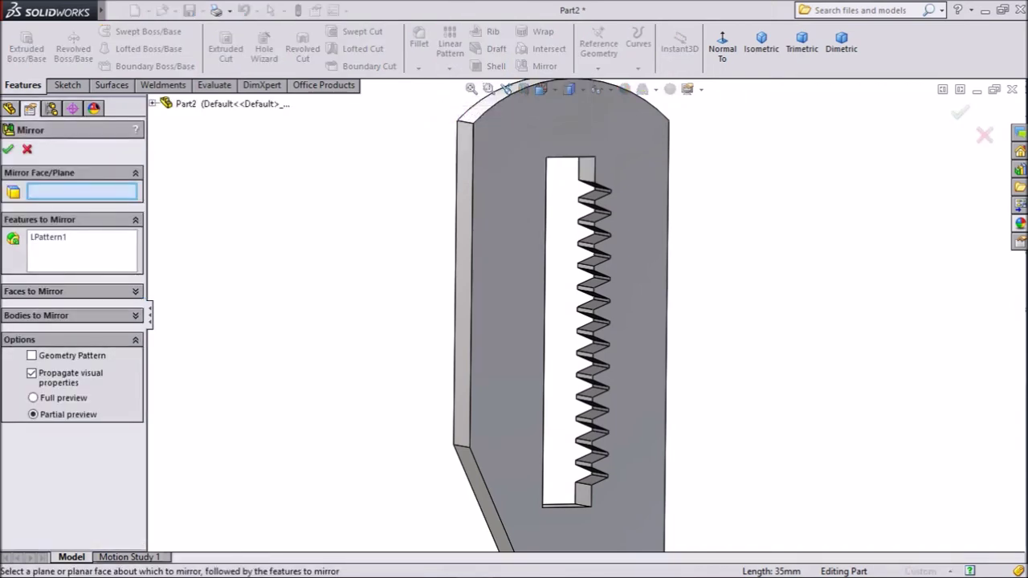
pyautogui.click(152, 103)
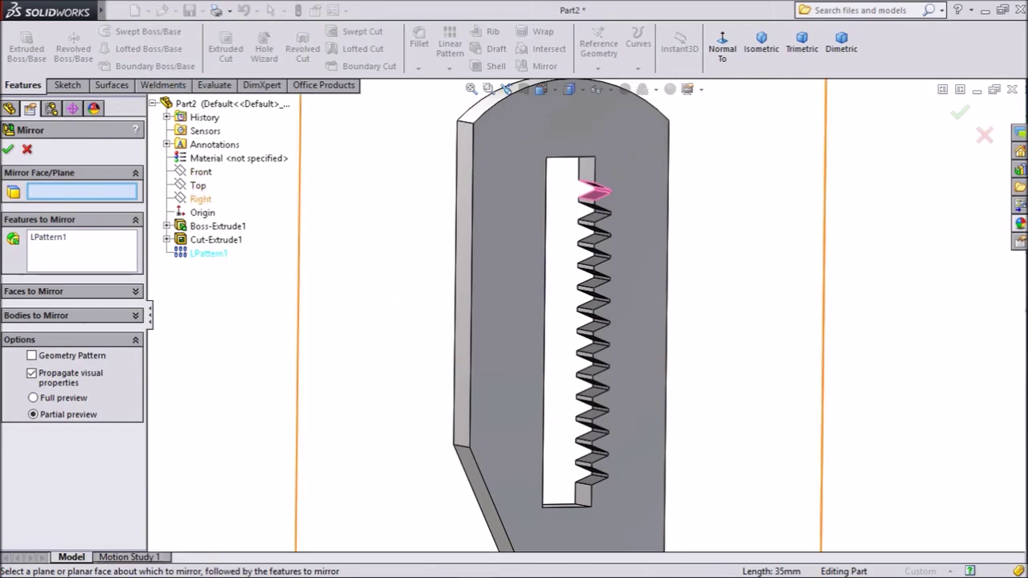
pyautogui.click(200, 198)
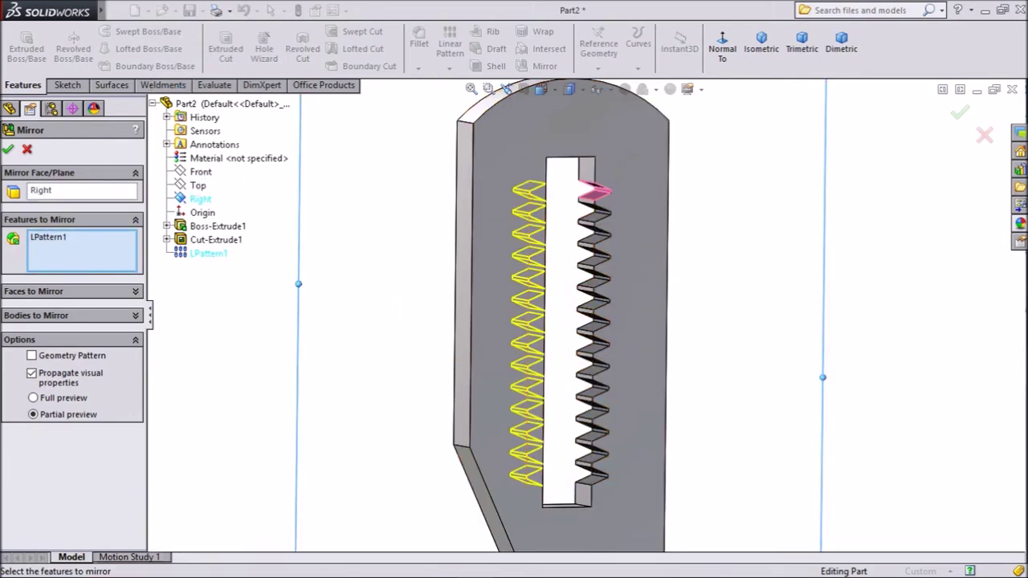
pyautogui.press('Return')
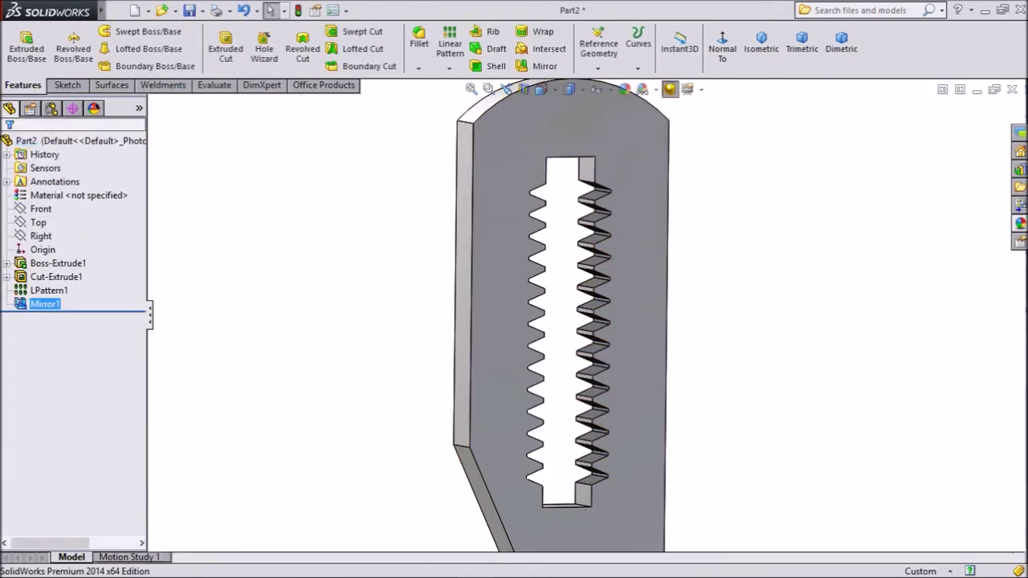
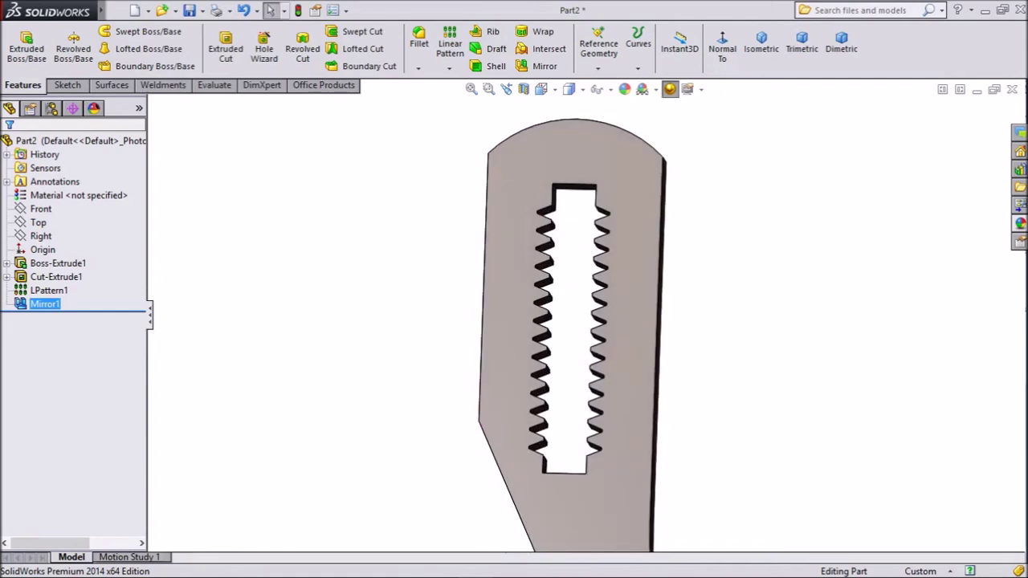
# Start a new sketch on the Front plane and view it straight on from the back of the plate.
pyautogui.click(40, 209)
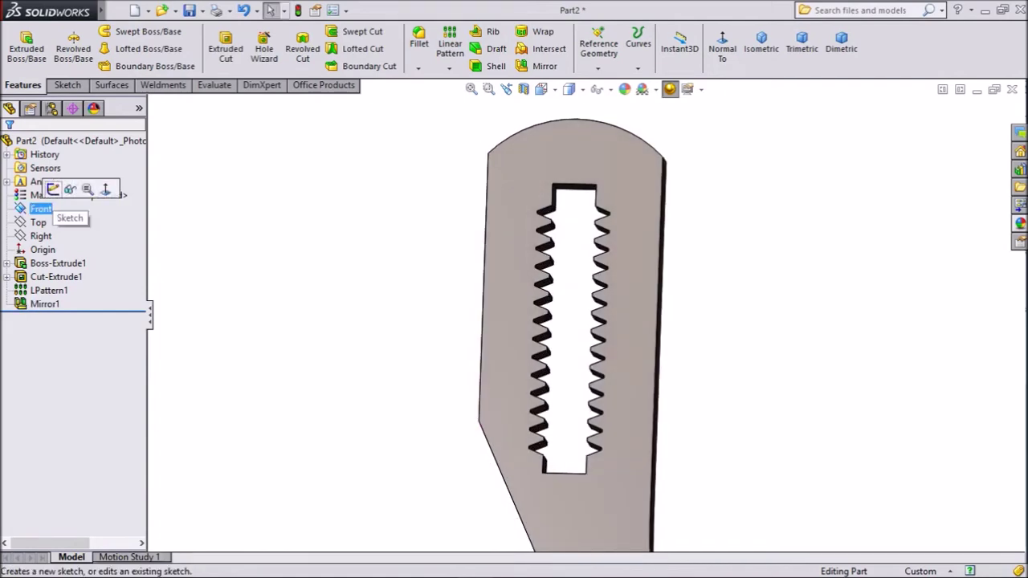
pyautogui.click(53, 189)
pyautogui.click(611, 48)
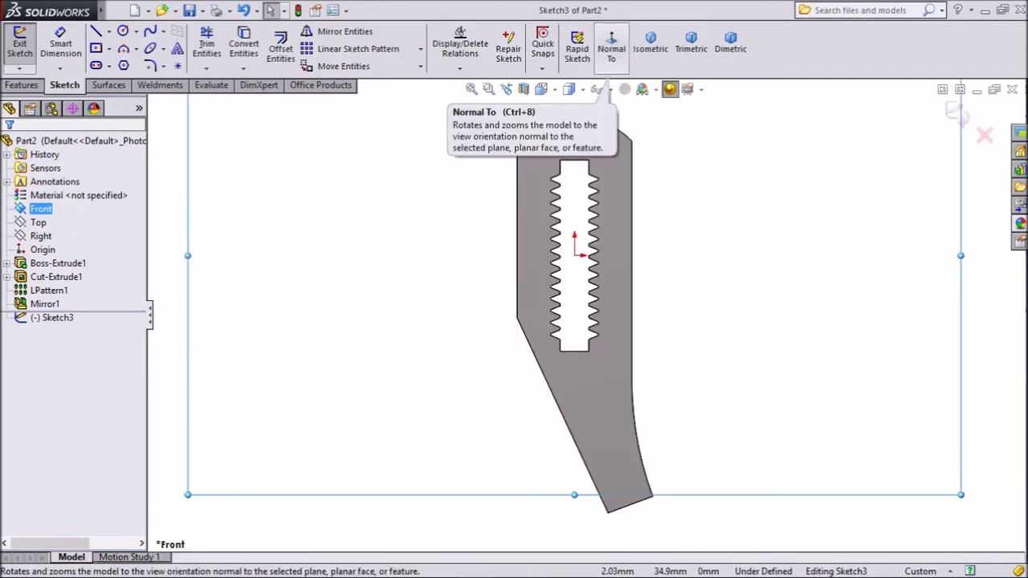
pyautogui.click(611, 48)
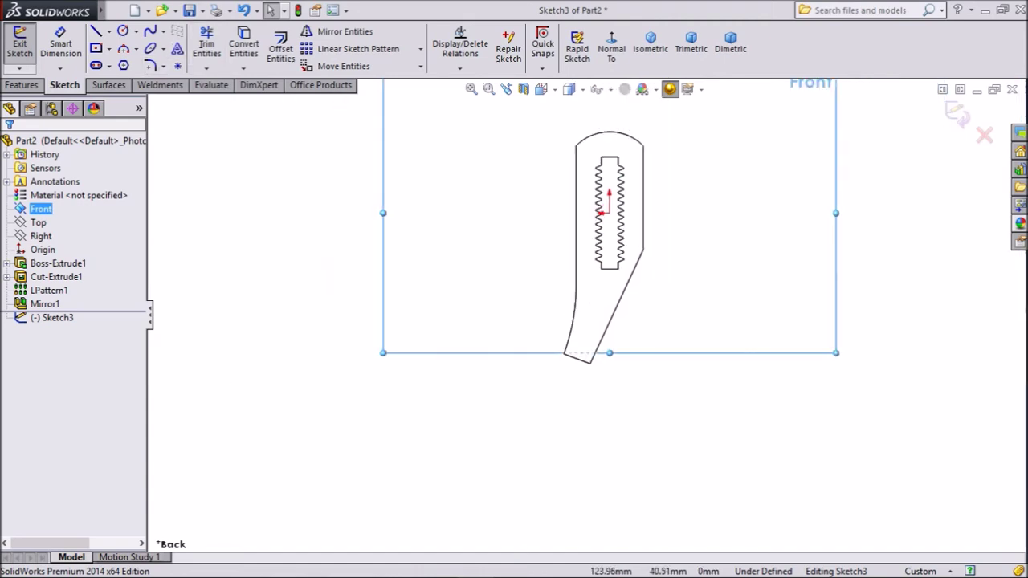
# Sketch a line about 63 mm long running outward from the narrow end's corner where the plate's curved edge finishes.
pyautogui.press('l')
pyautogui.scroll(-4, 541, 400)
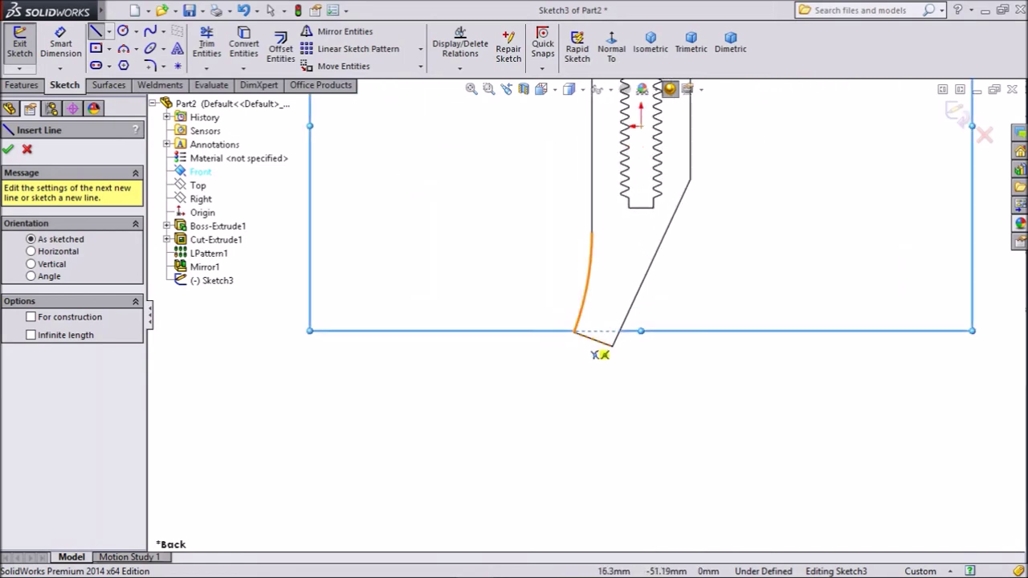
pyautogui.click(574, 331)
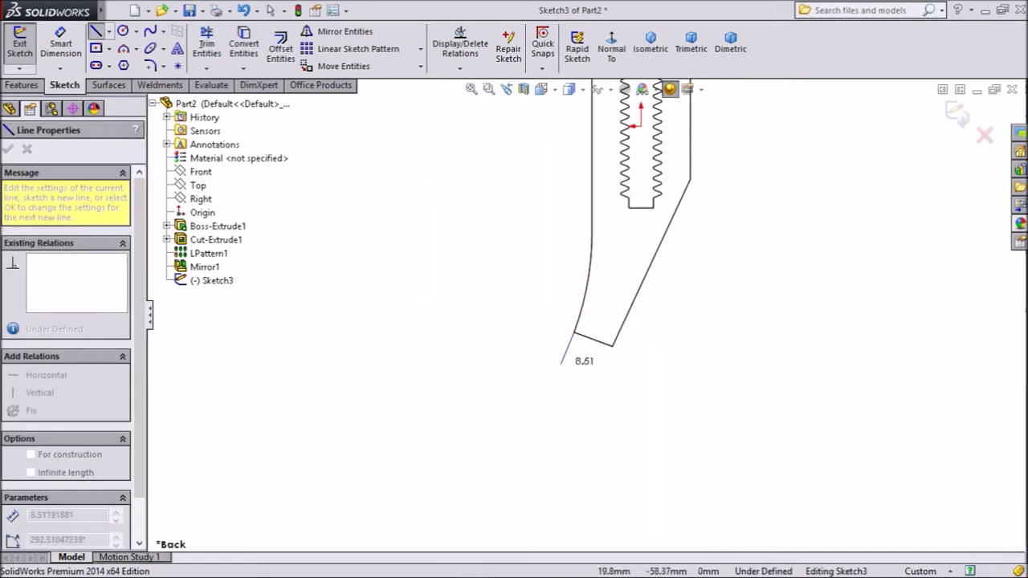
pyautogui.scroll(3, 580, 330)
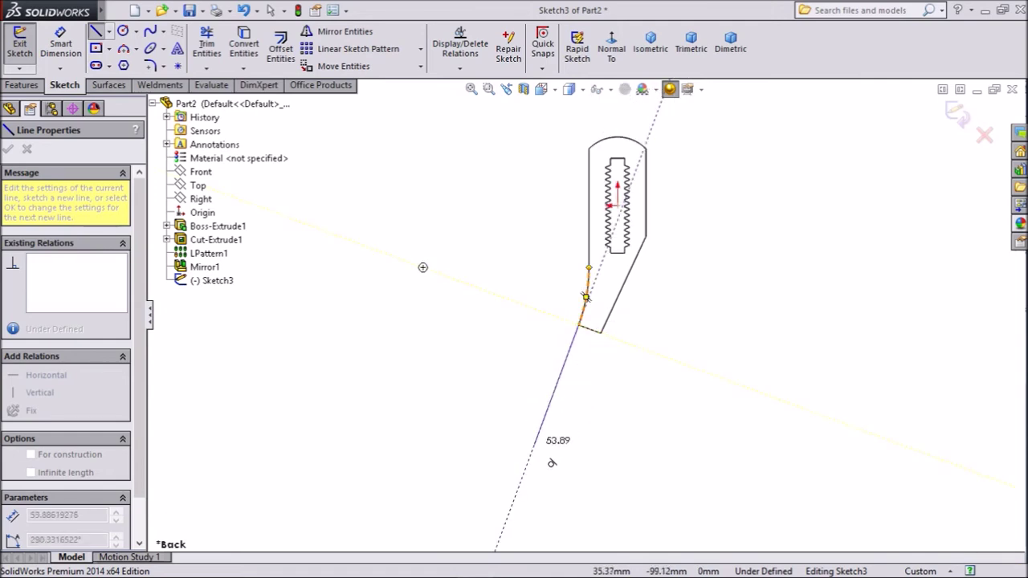
pyautogui.click(530, 468)
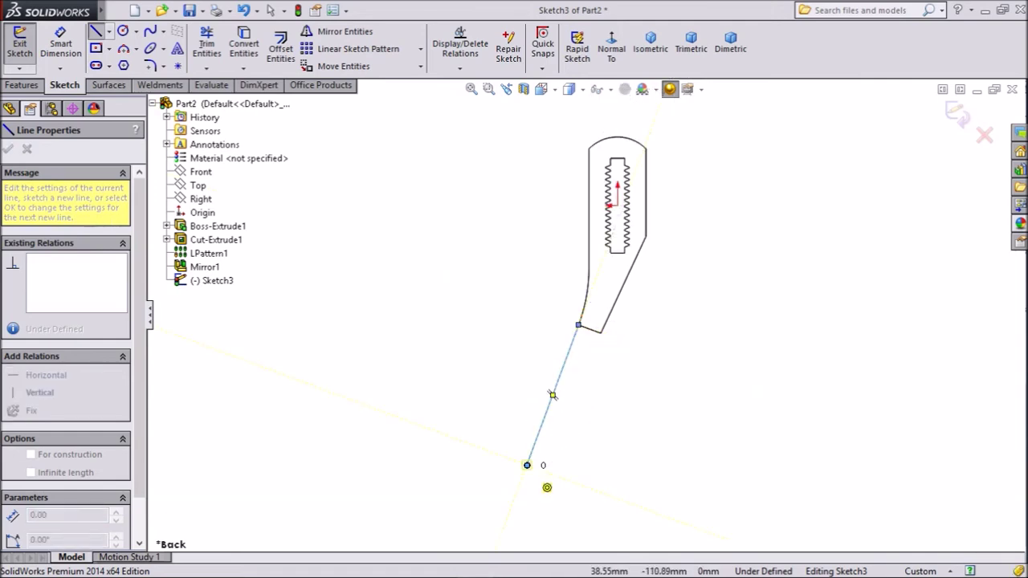
# Continue the line with a tangent arc and a short closing line about 18 mm long, perpendicular to the first line.
pyautogui.scroll(3, 554, 393)
pyautogui.scroll(-2, 579, 411)
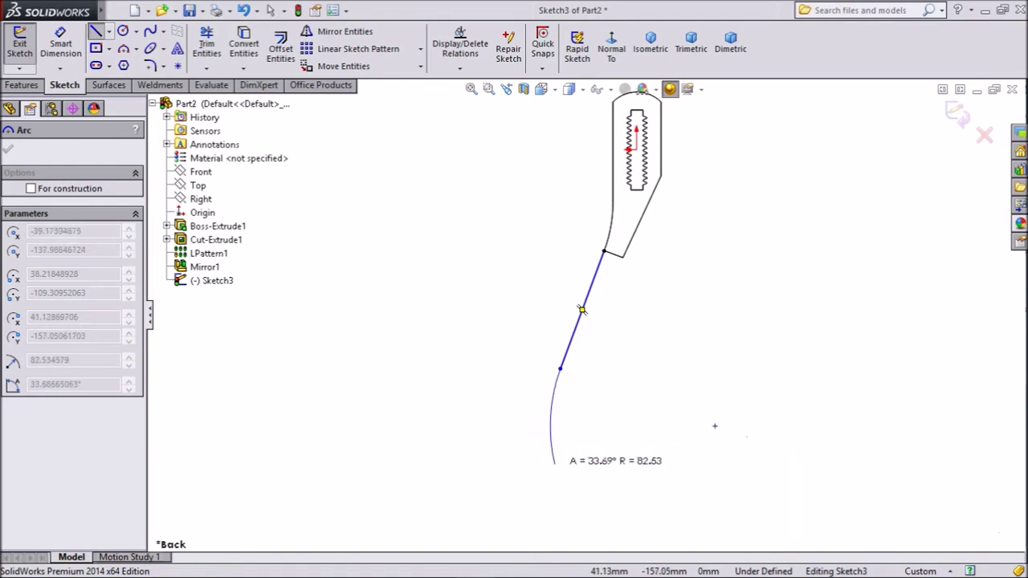
pyautogui.click(550, 461)
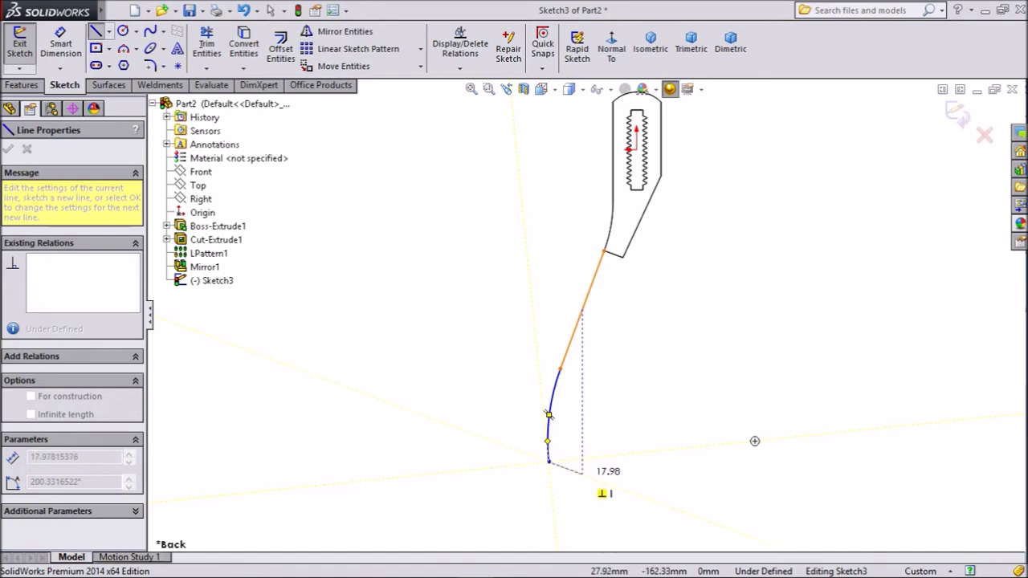
pyautogui.click(582, 474)
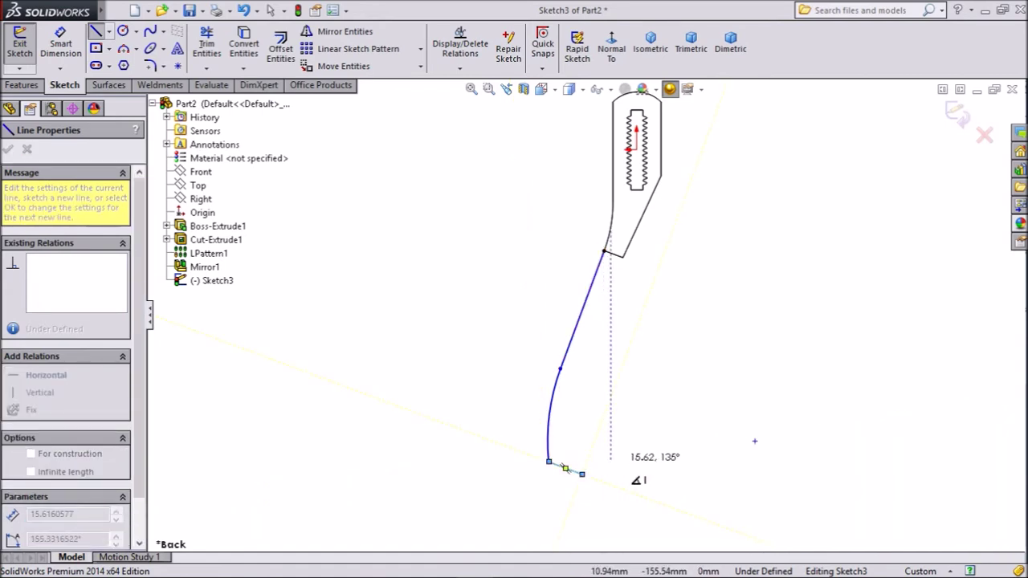
pyautogui.rightClick(657, 337)
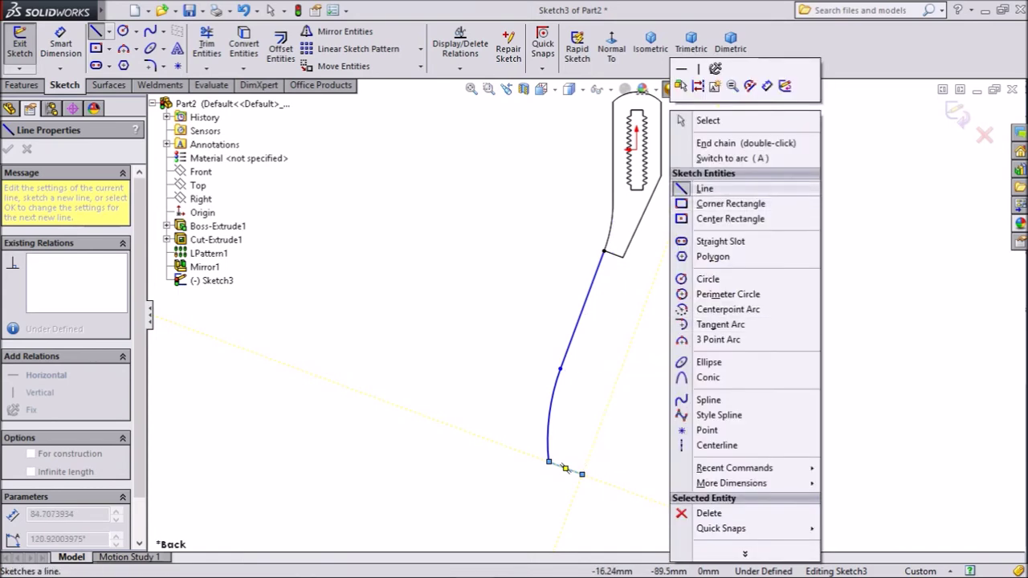
pyautogui.click(699, 118)
pyautogui.scroll(-2, 653, 252)
pyautogui.scroll(1, 634, 268)
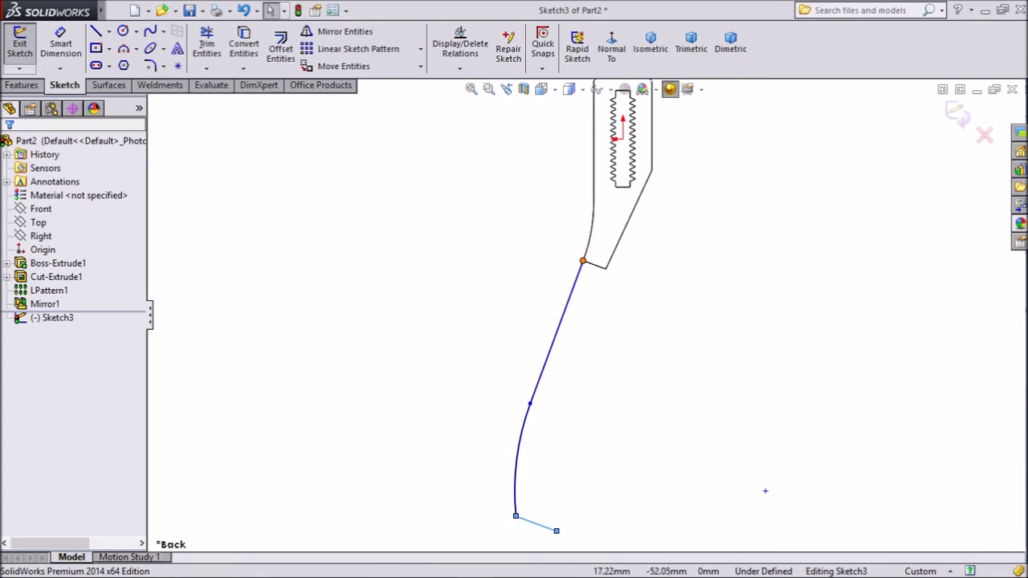
pyautogui.click(585, 253)
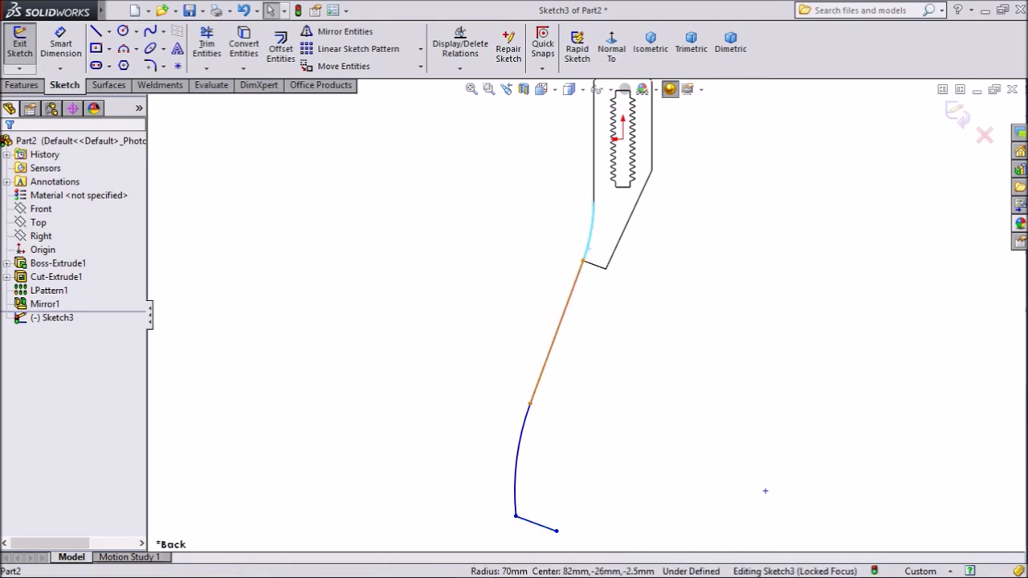
pyautogui.click(576, 279)
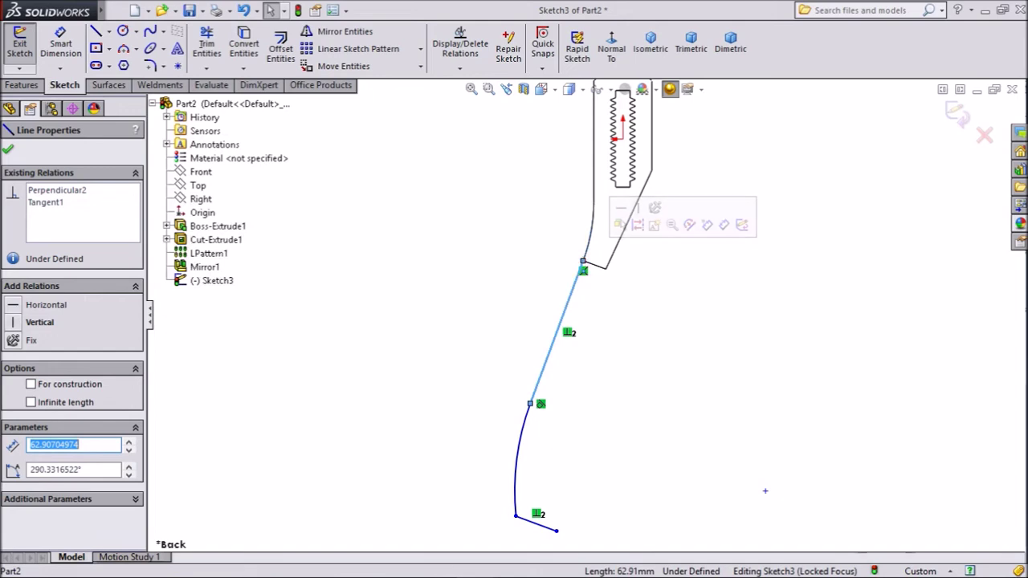
pyautogui.press('Escape')
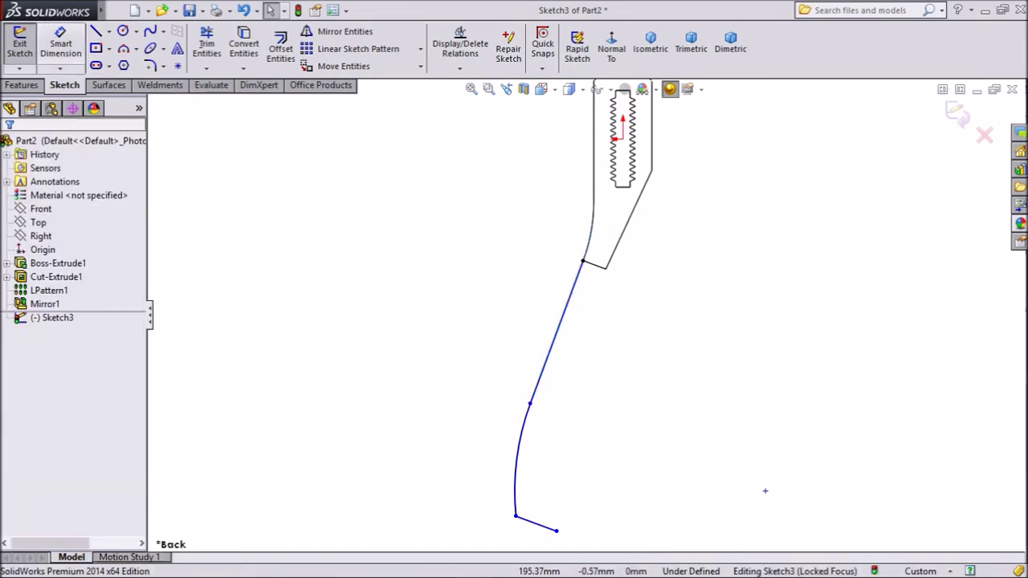
# Make the short closing line equal in length to the plate's narrow end edge.
pyautogui.press('f')
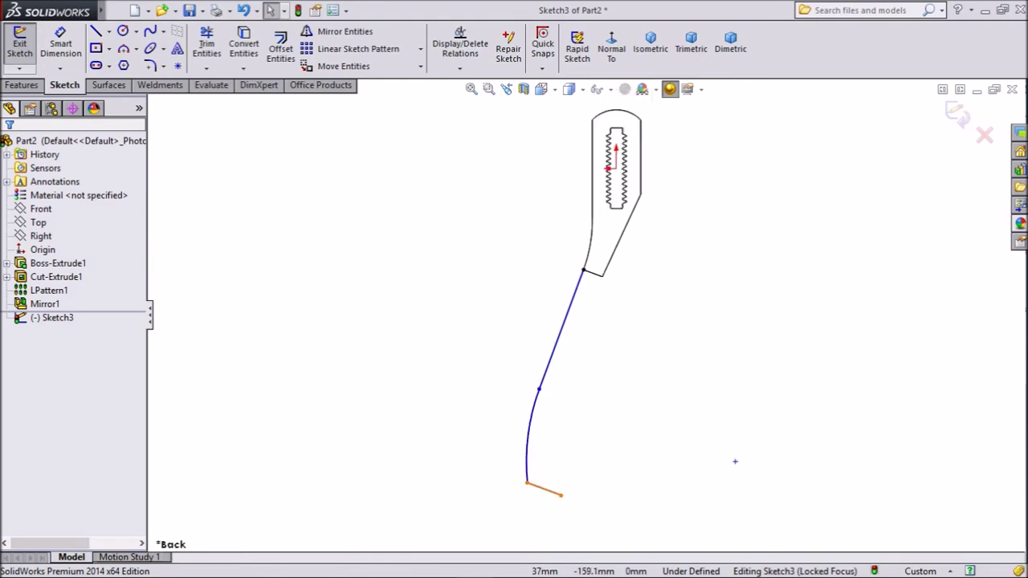
pyautogui.click(544, 488)
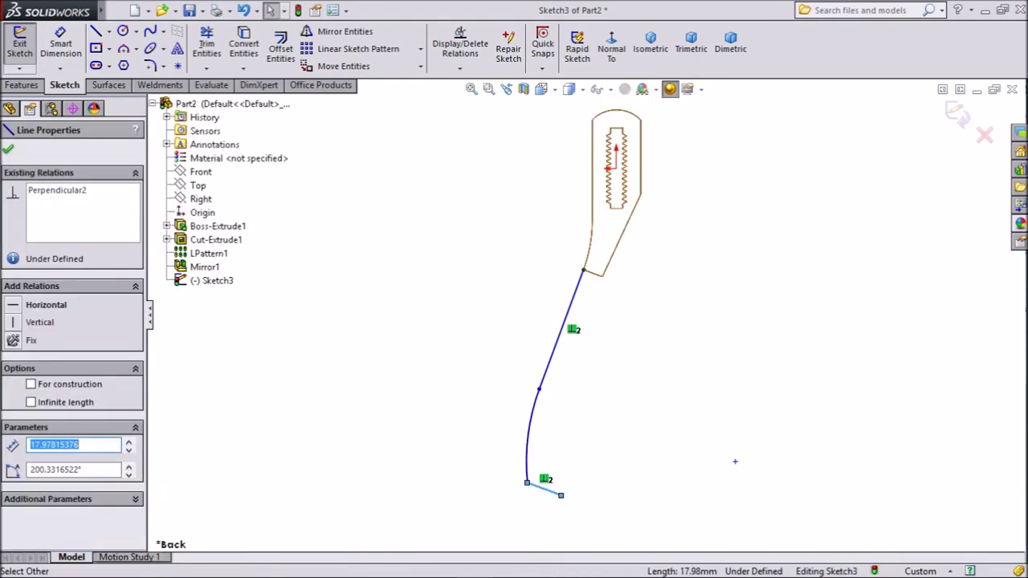
pyautogui.keyDown('ctrl'); pyautogui.click(592, 273); pyautogui.keyUp('ctrl')
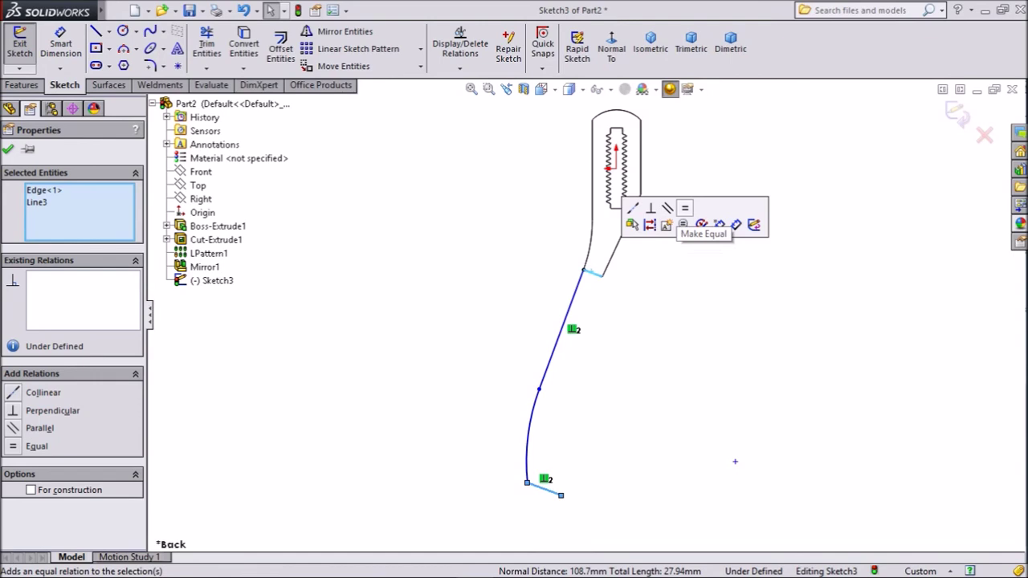
pyautogui.click(685, 208)
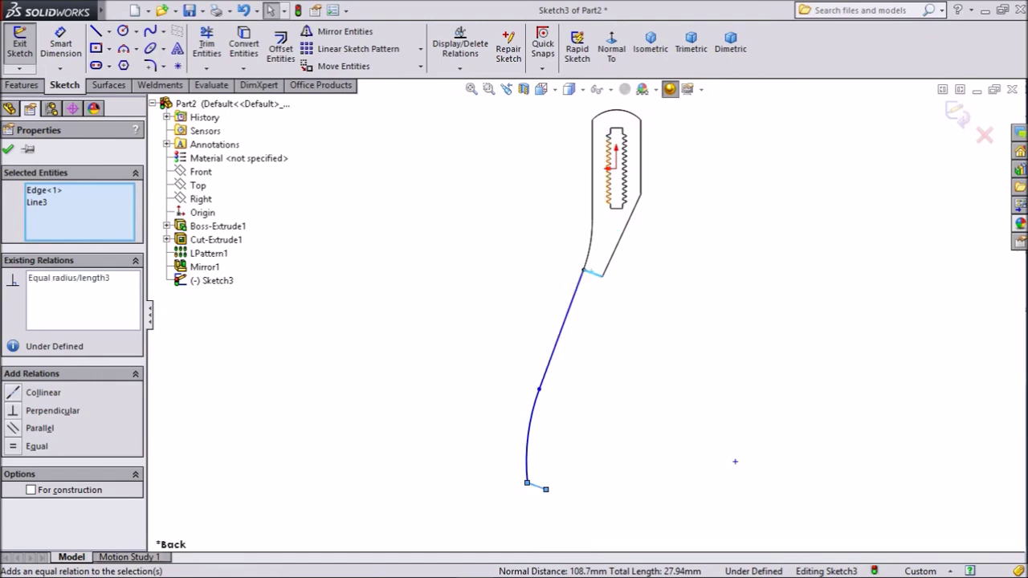
pyautogui.press('Escape')
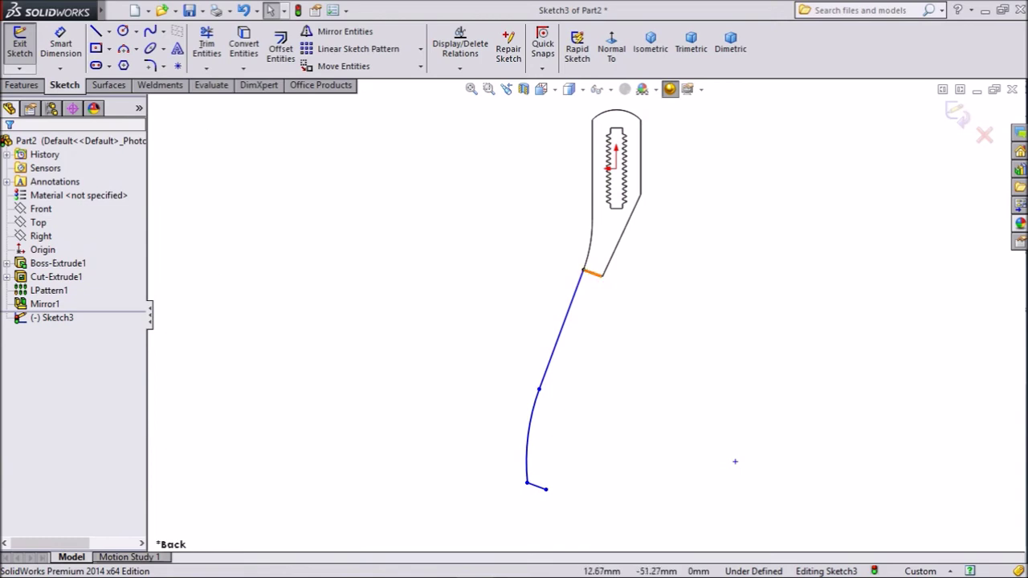
# Make the short closing line parallel to the plate's narrow end edge.
pyautogui.click(592, 274)
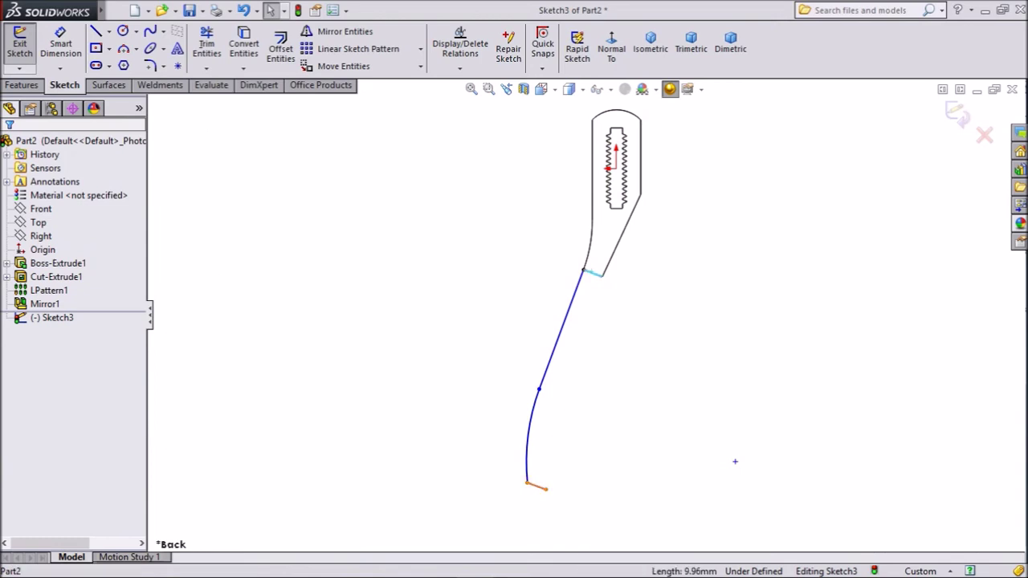
pyautogui.keyDown('ctrl'); pyautogui.click(536, 485); pyautogui.keyUp('ctrl')
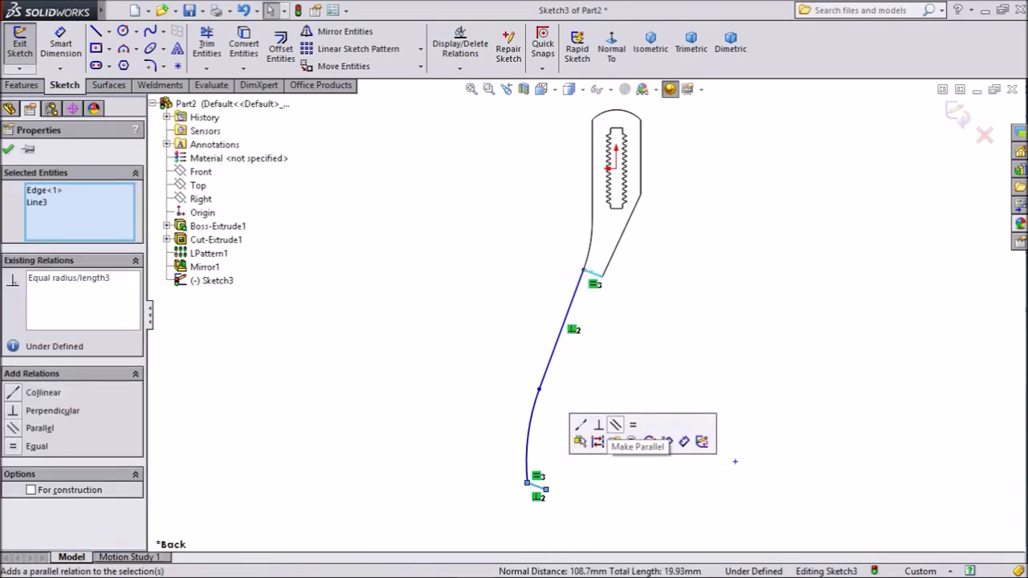
pyautogui.click(615, 424)
pyautogui.press('Escape')
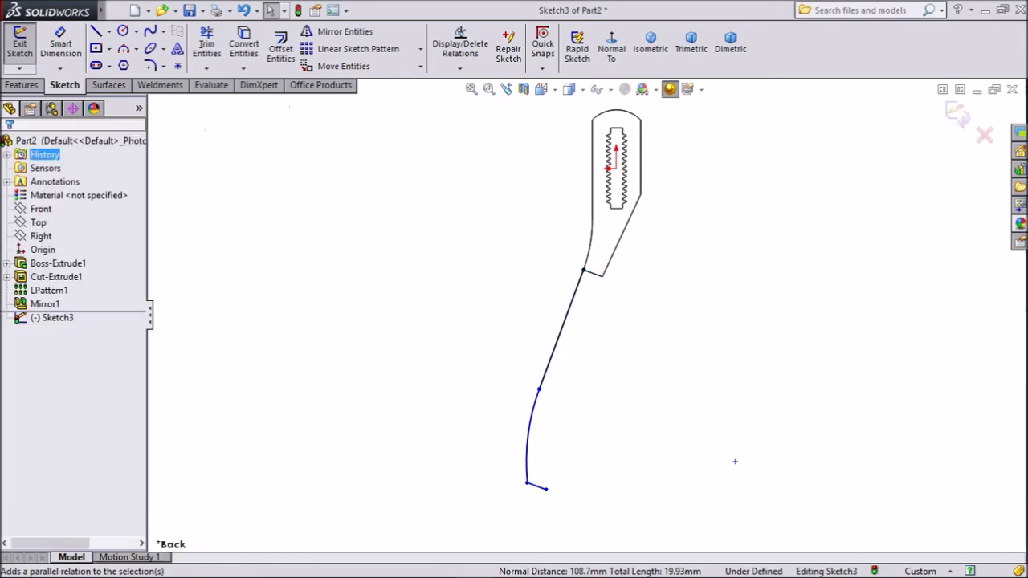
# Dimension the long slanted line to a length of 100 mm.
pyautogui.click(61, 44)
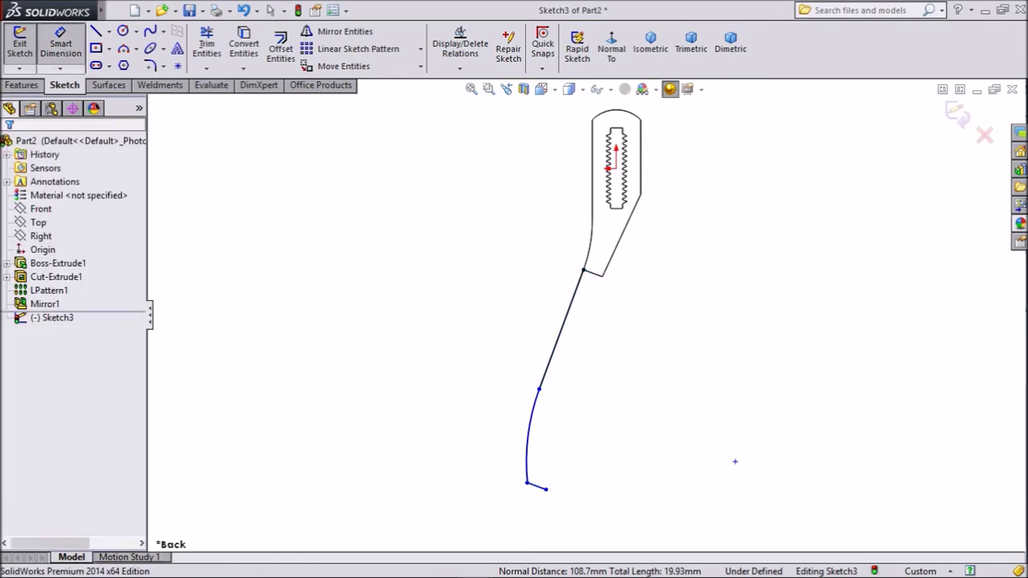
pyautogui.click(561, 330)
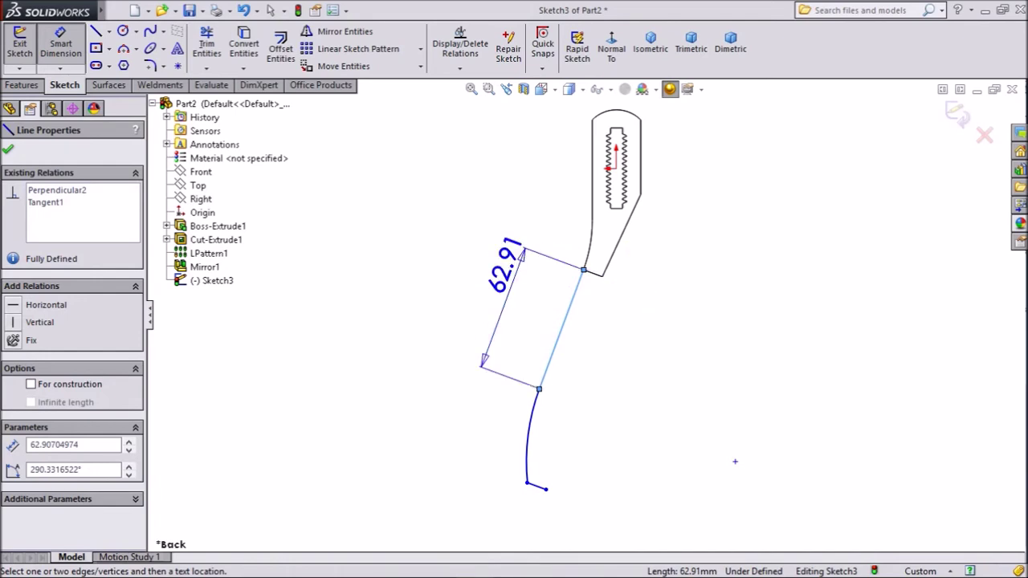
pyautogui.click(488, 290)
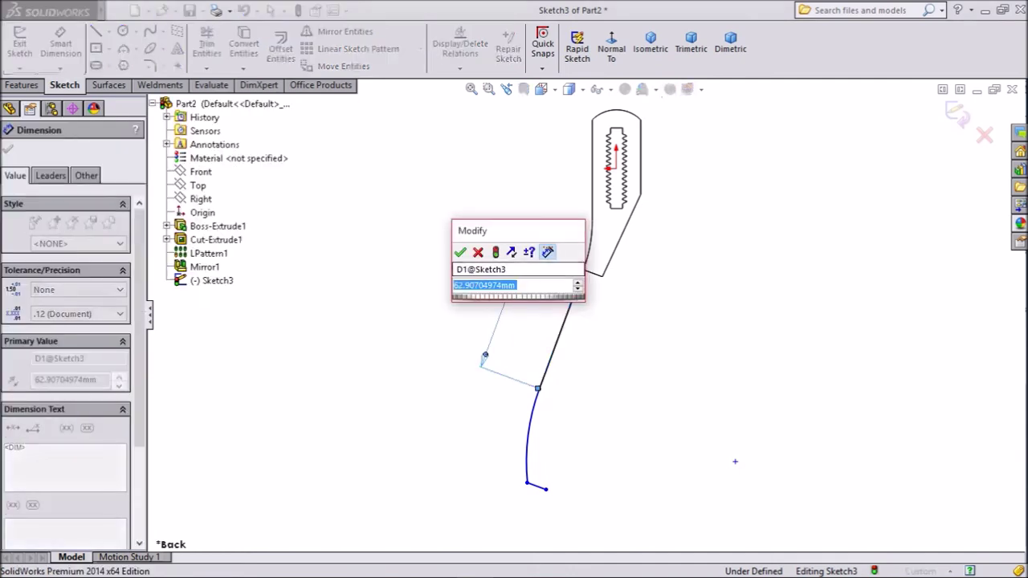
pyautogui.write('100')
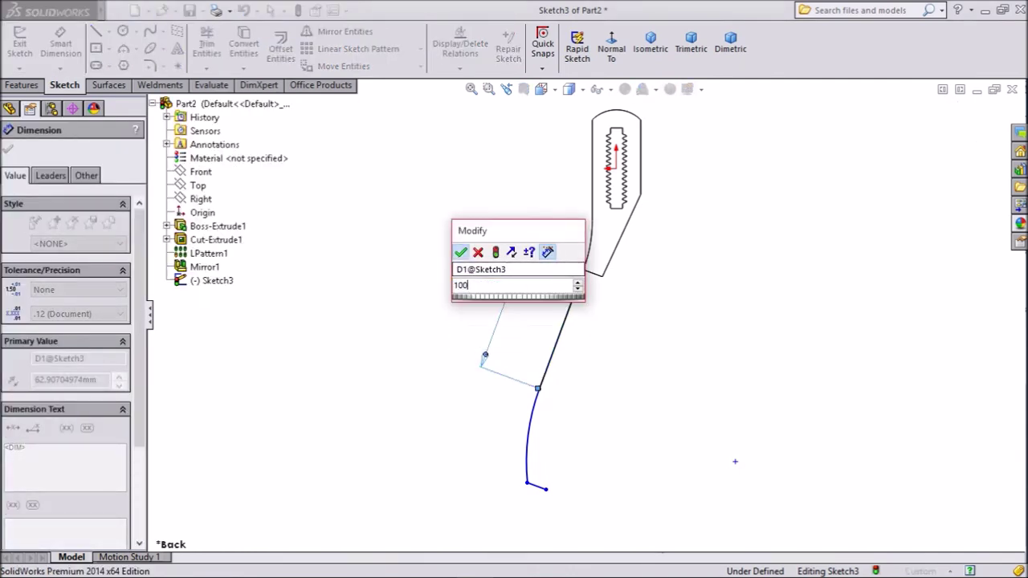
pyautogui.press('Return')
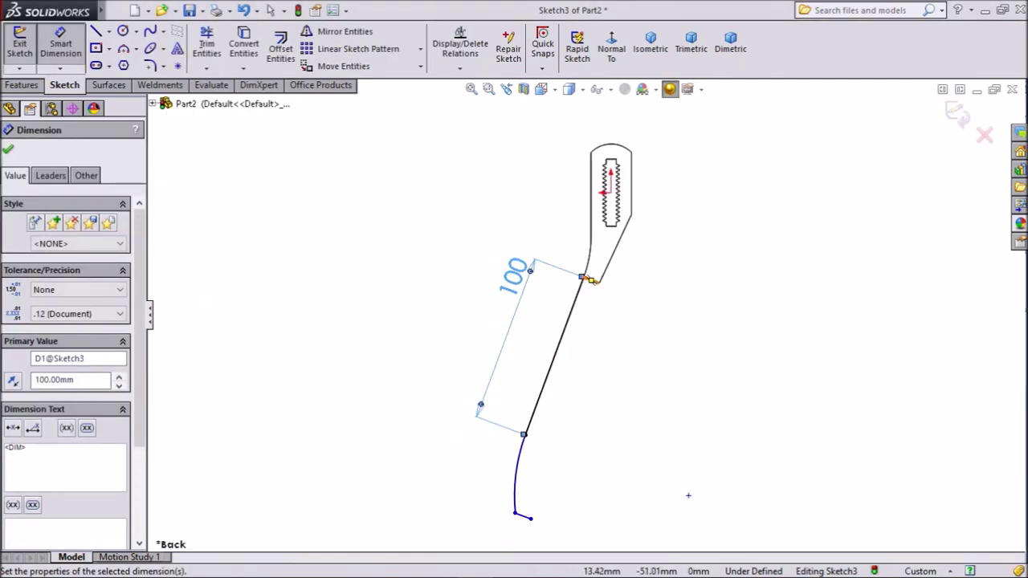
# Dimension the distance between the plate's narrow end edge and the short closing line as 130 mm.
pyautogui.scroll(-2, 590, 278)
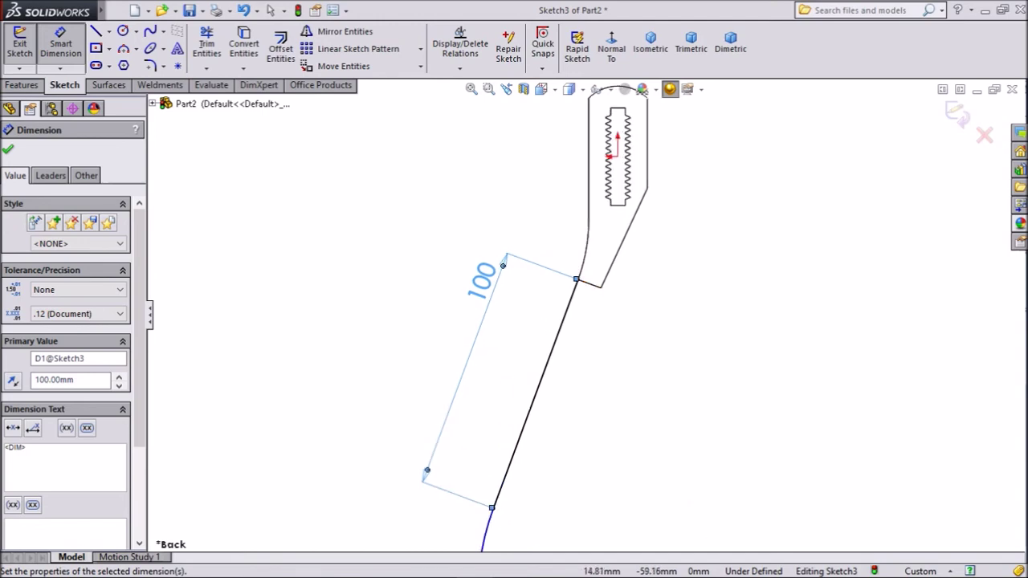
pyautogui.scroll(3, 585, 309)
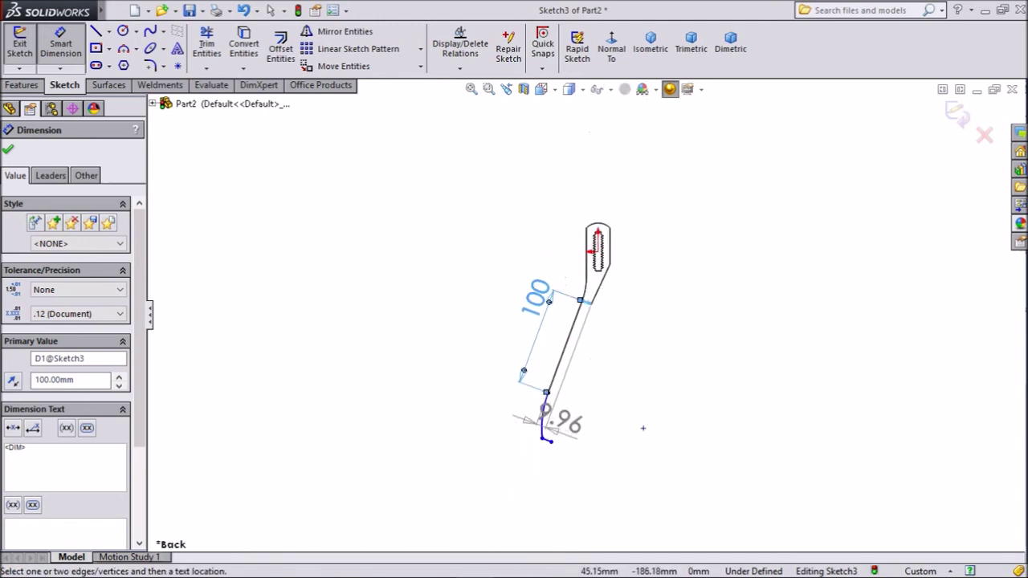
pyautogui.scroll(-3, 548, 441)
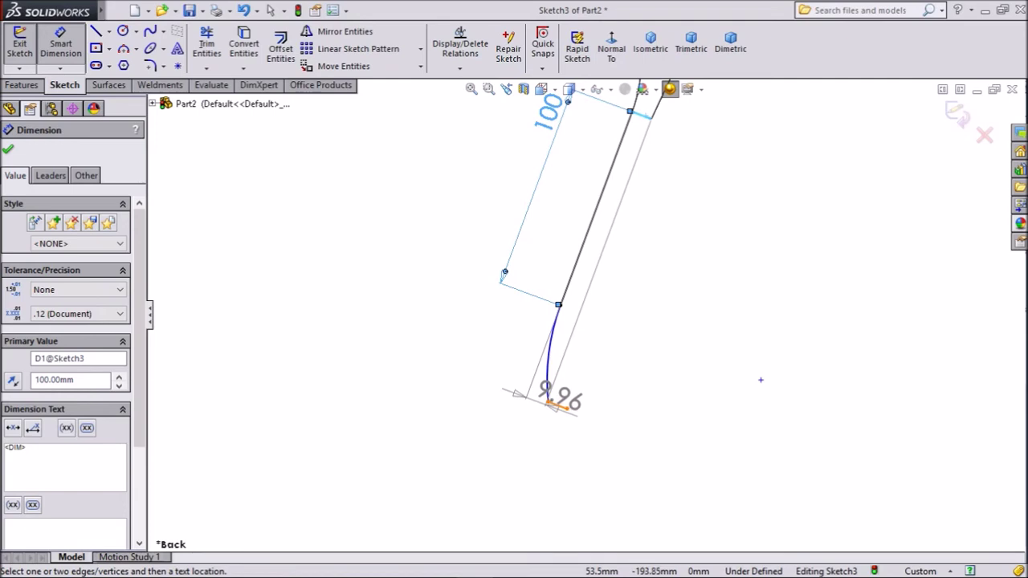
pyautogui.click(556, 406)
pyautogui.scroll(2, 760, 380)
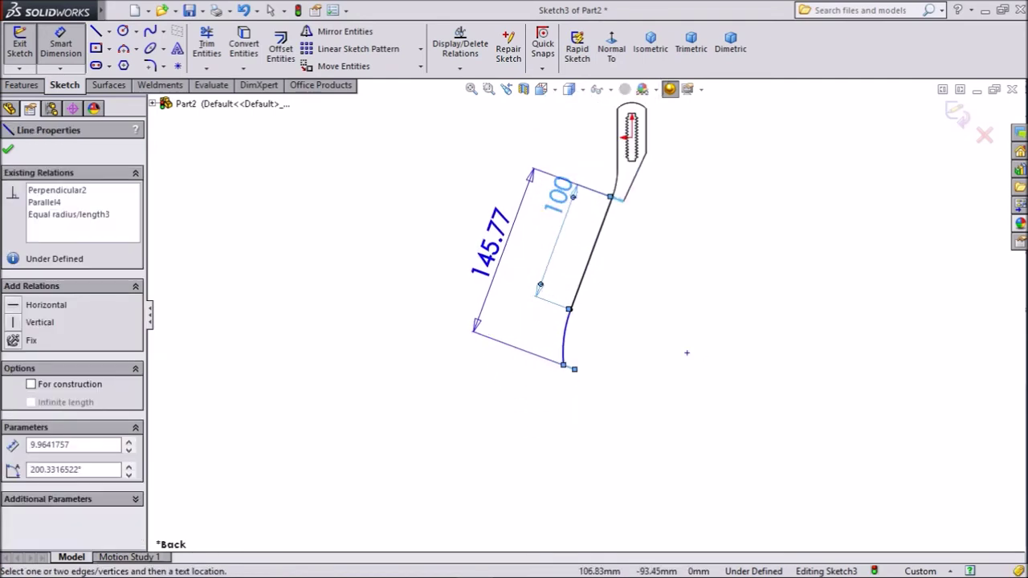
pyautogui.scroll(-2, 485, 229)
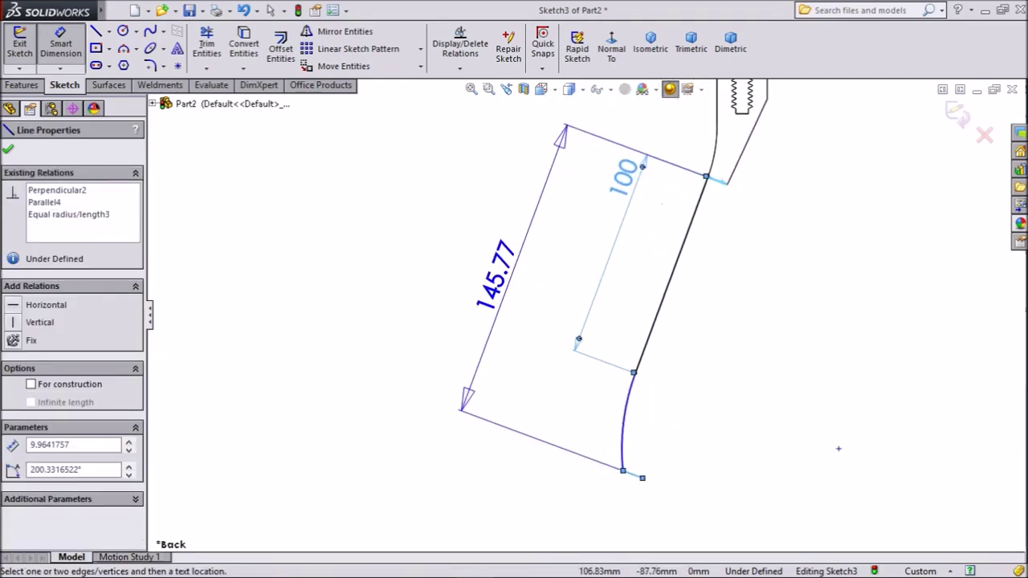
pyautogui.click(479, 268)
pyautogui.write('130')
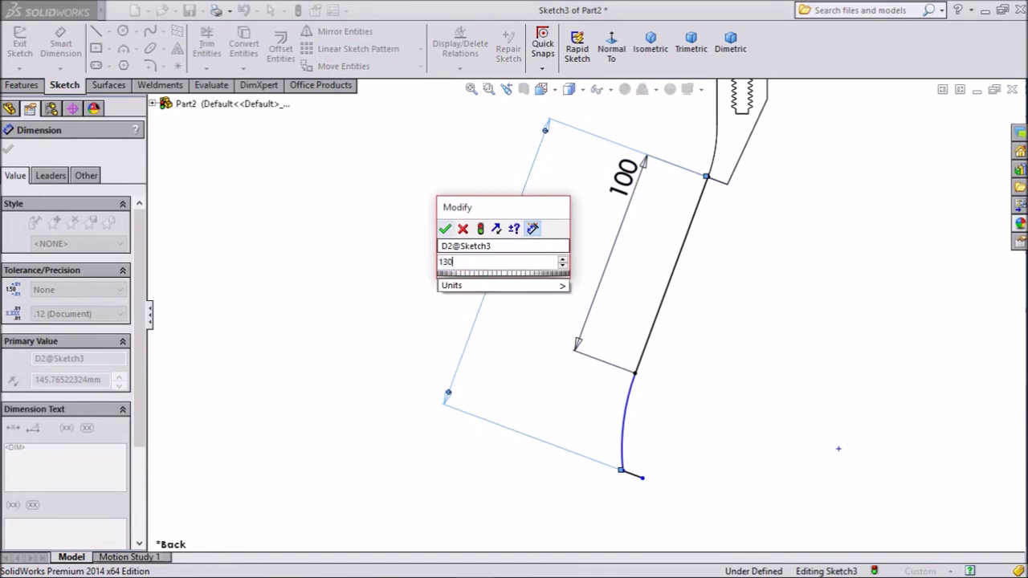
pyautogui.press('Return')
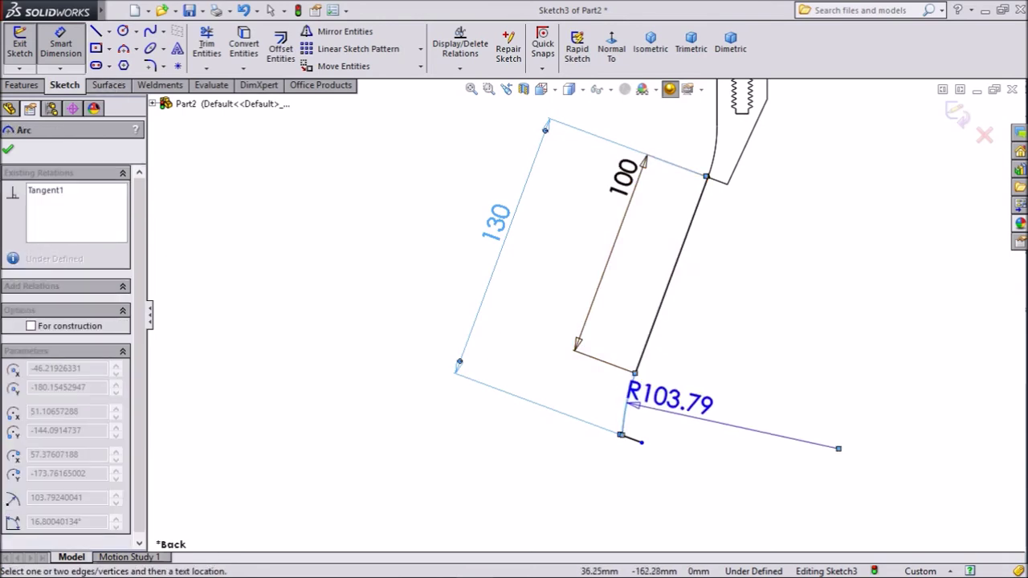
# Dimension the tangent arc with a radius of 130 mm.
pyautogui.click(837, 448)
pyautogui.write('130')
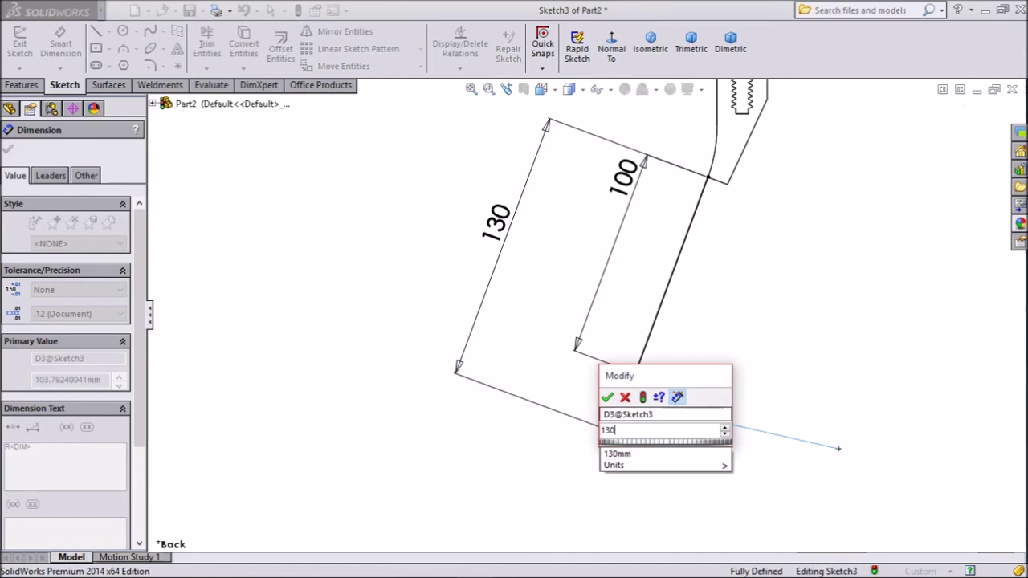
pyautogui.press('Return')
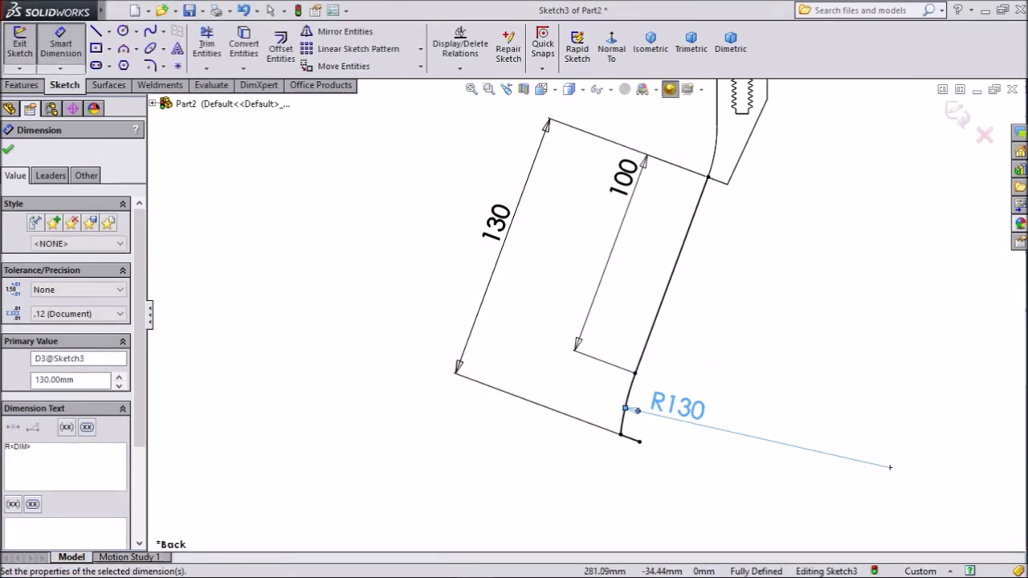
pyautogui.press('Escape')
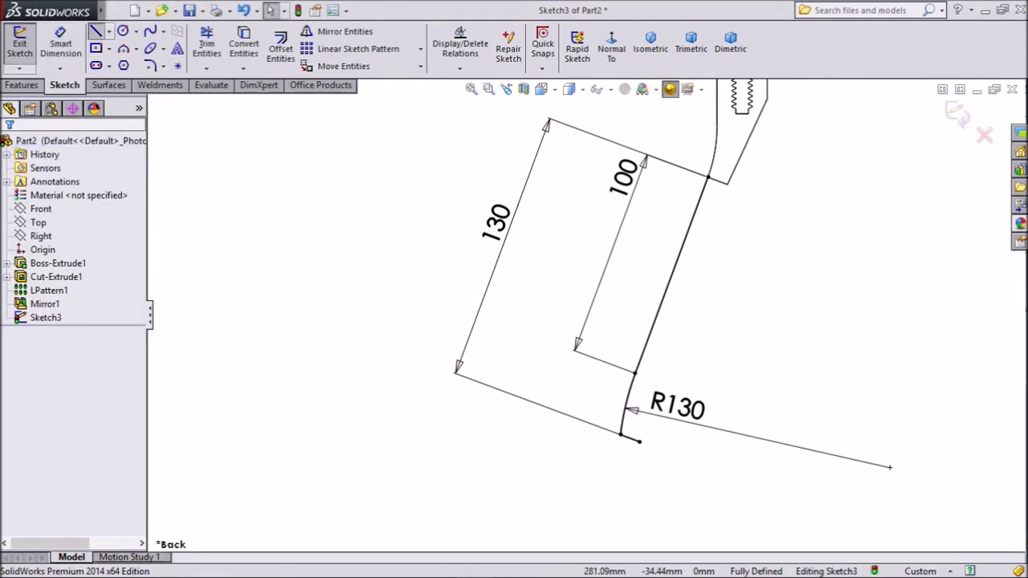
# Sketch a line about 100 mm long from the plate's narrow-end corner, continuing with a tangent arc of about 223 mm radius to the short closing line's free end.
pyautogui.click(95, 30)
pyautogui.scroll(-3, 781, 164)
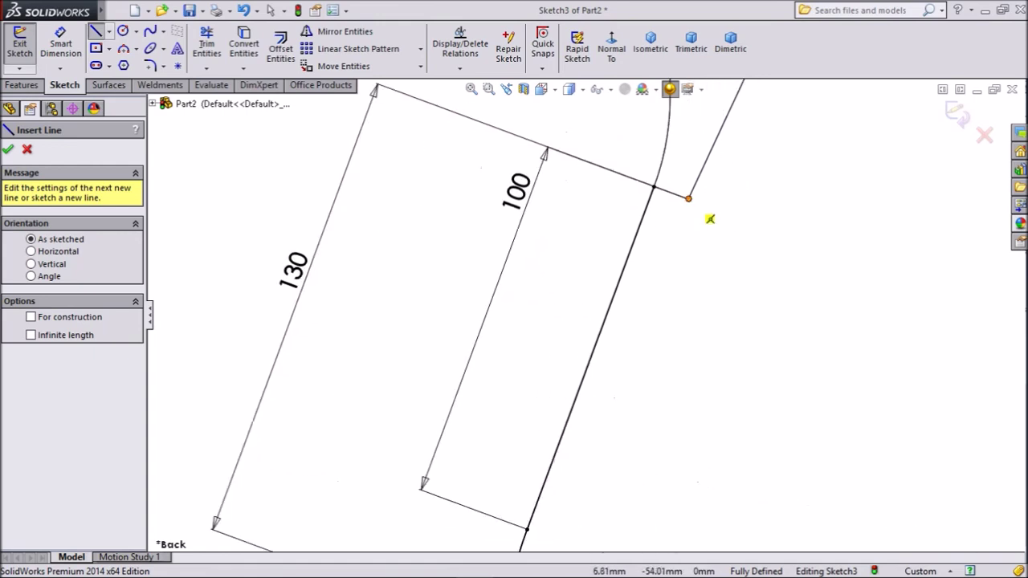
pyautogui.click(688, 198)
pyautogui.scroll(5, 691, 277)
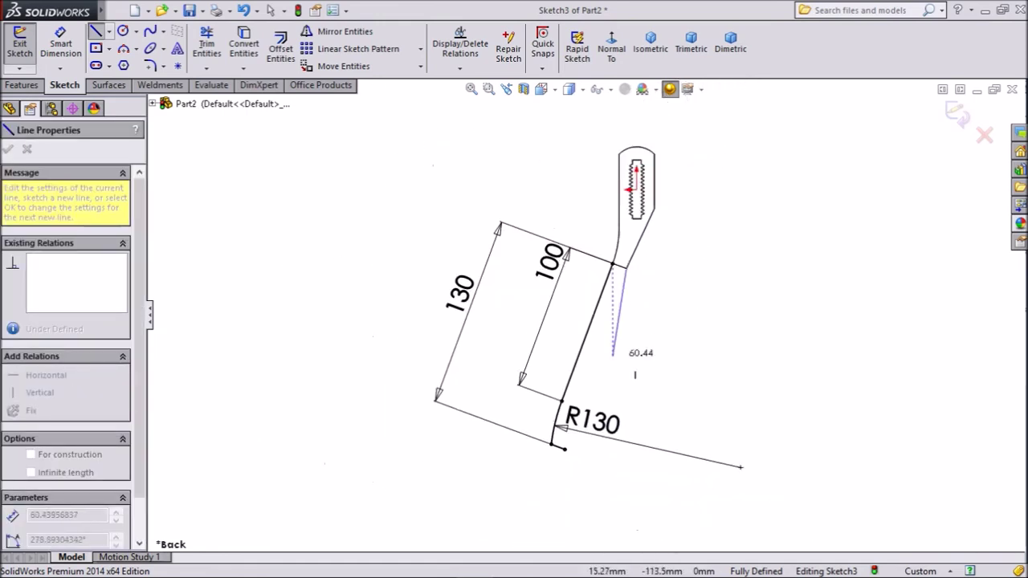
pyautogui.scroll(-5, 586, 370)
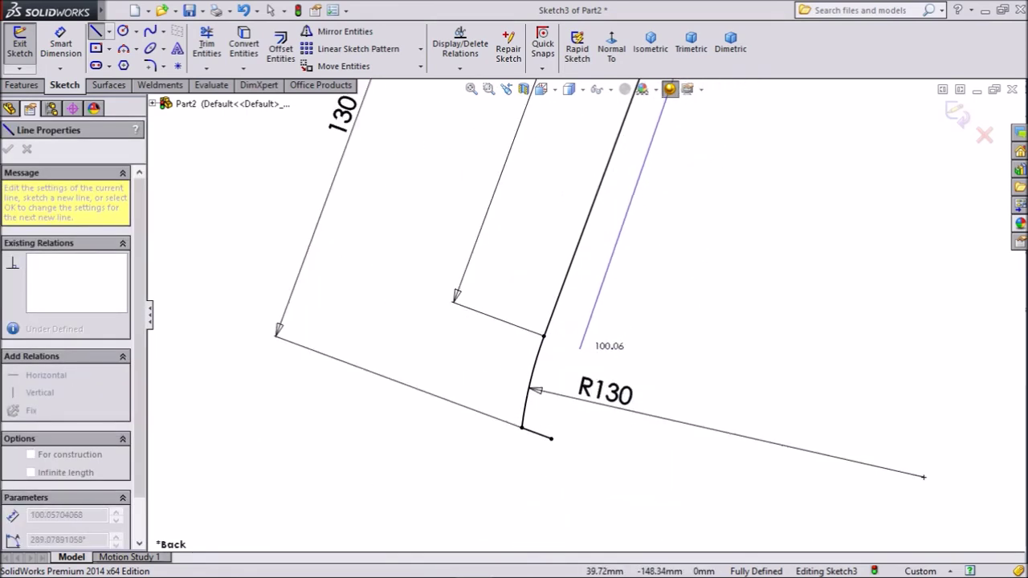
pyautogui.click(578, 342)
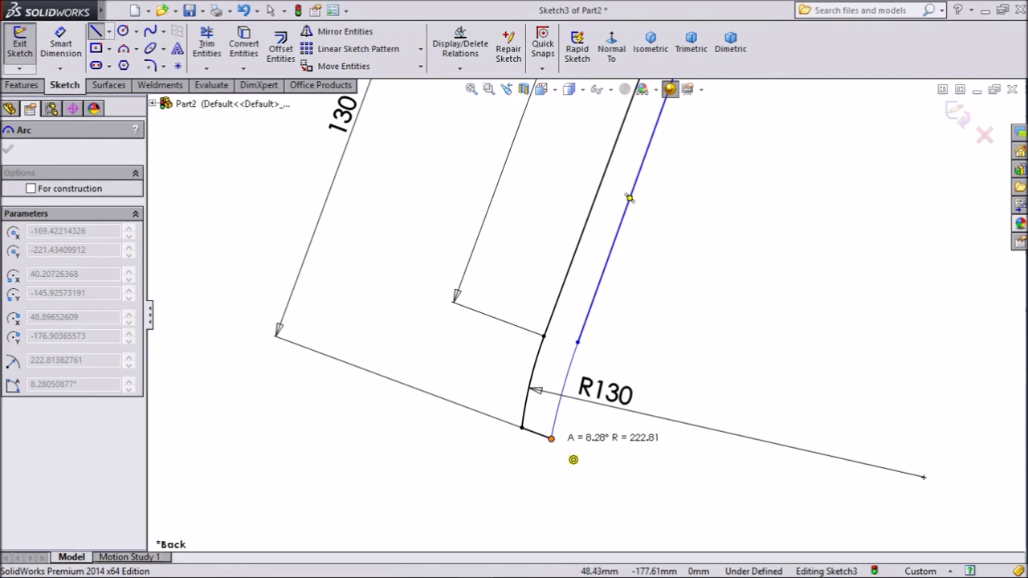
pyautogui.click(551, 438)
pyautogui.rightClick(687, 162)
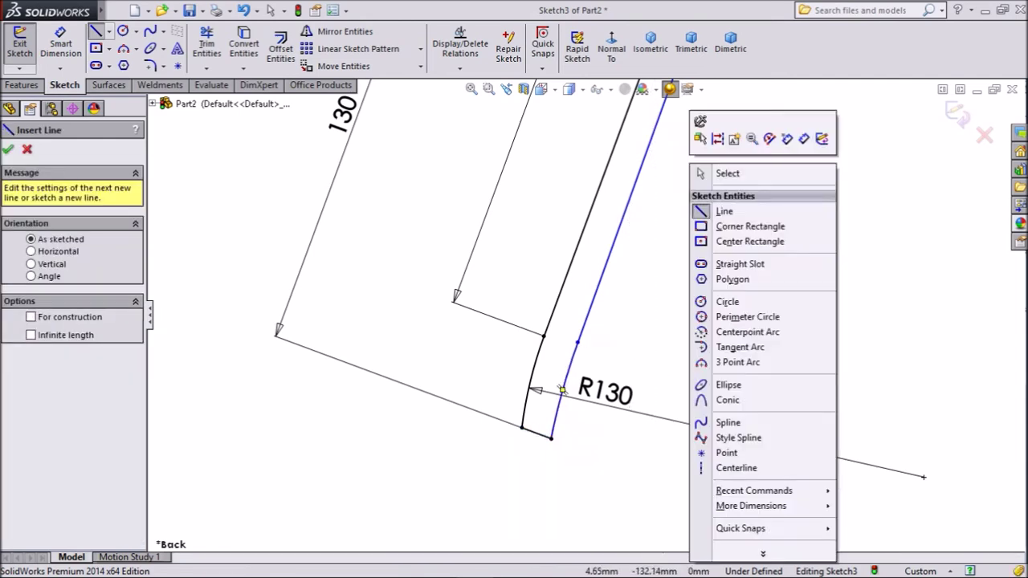
pyautogui.click(716, 174)
# Make the second long slanted line perpendicular to the plate's narrow end edge.
pyautogui.scroll(3, 574, 321)
pyautogui.scroll(-6, 610, 216)
pyautogui.click(611, 216)
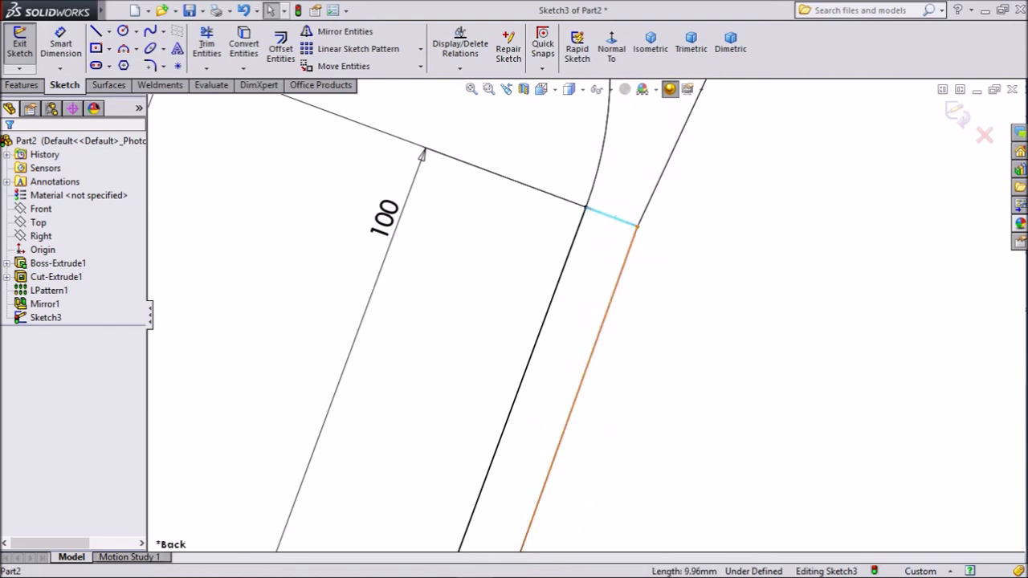
pyautogui.keyDown('ctrl'); pyautogui.click(634, 235); pyautogui.keyUp('ctrl')
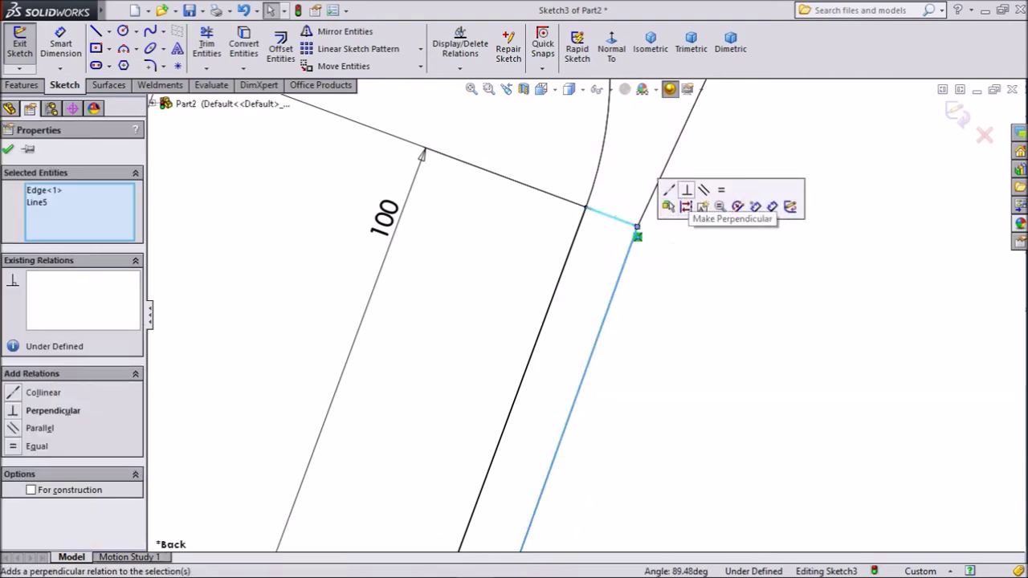
pyautogui.click(686, 190)
pyautogui.scroll(4, 586, 312)
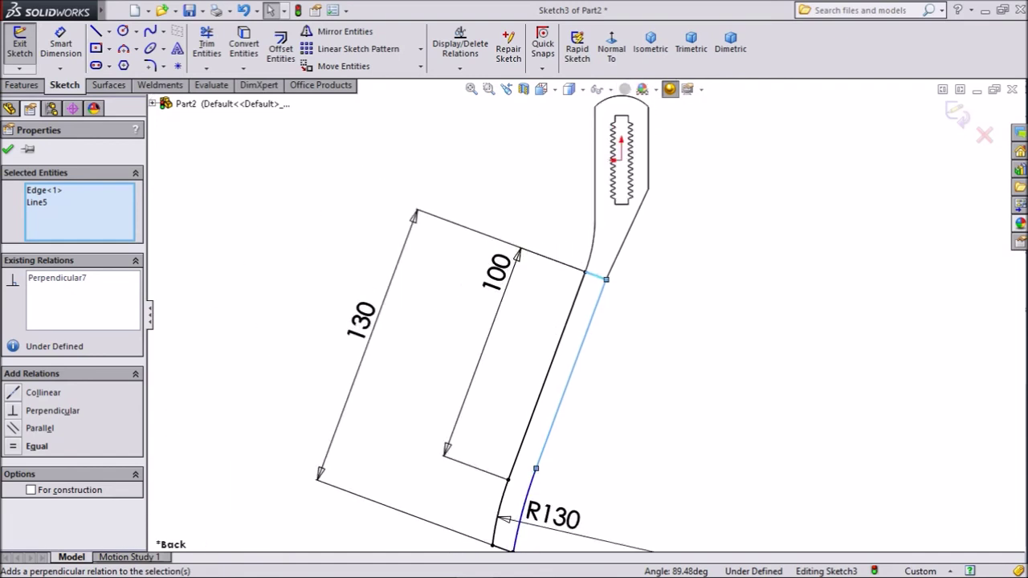
pyautogui.click(8, 149)
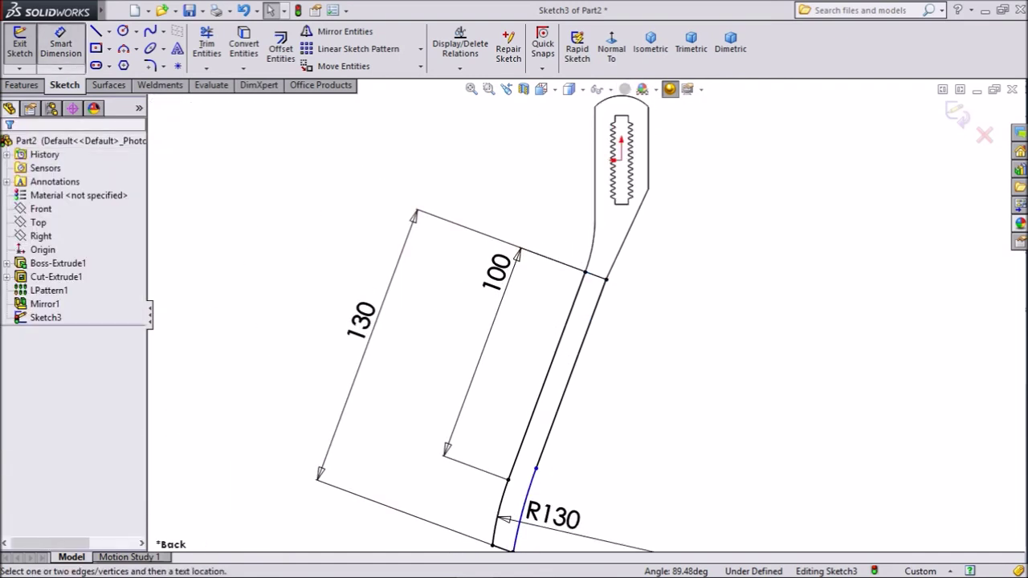
# Dimension the second tangent arc with a radius of 120 mm.
pyautogui.scroll(-4, 530, 514)
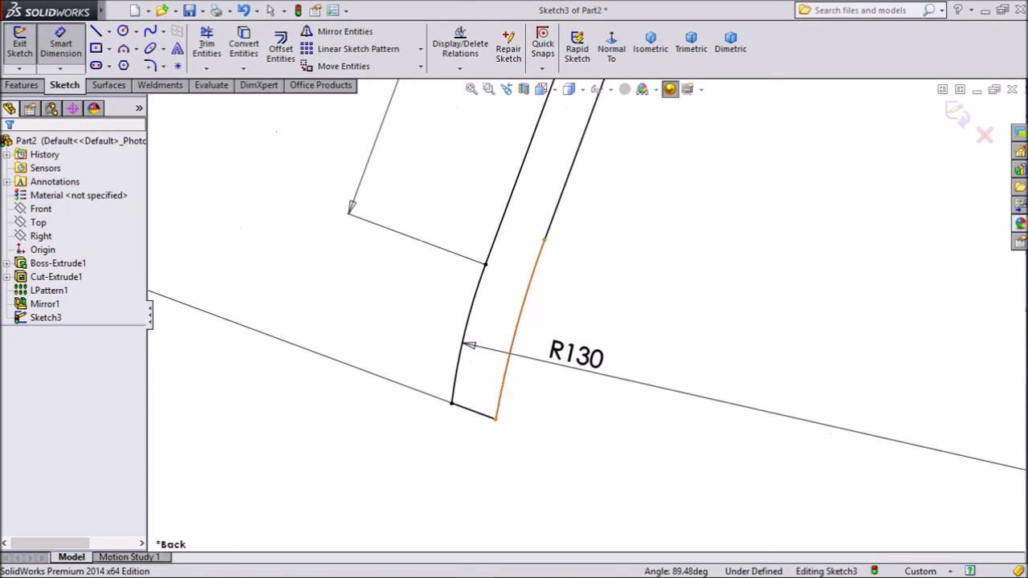
pyautogui.click(522, 305)
pyautogui.click(566, 297)
pyautogui.write('120')
pyautogui.press('Return')
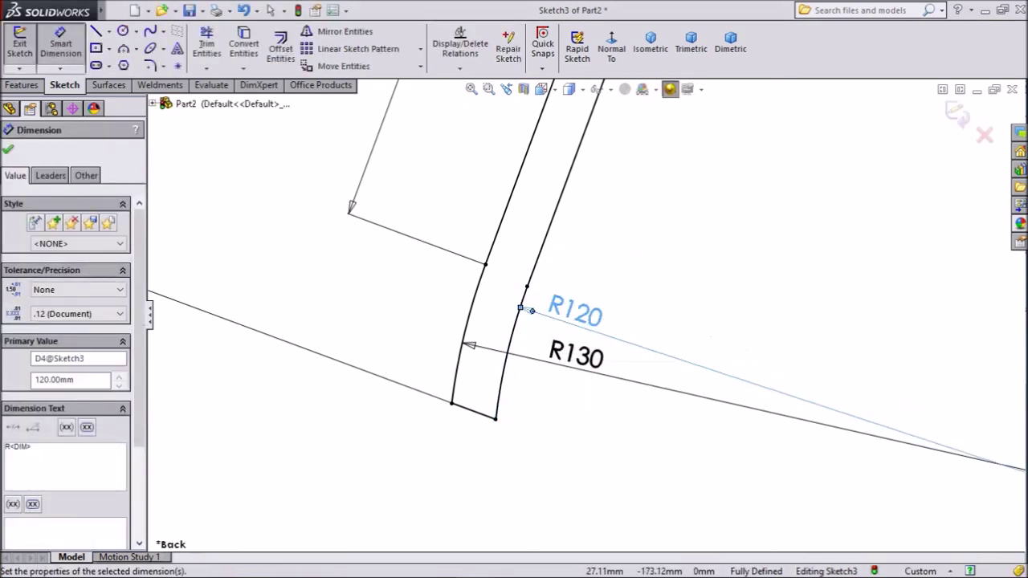
pyautogui.scroll(4, 812, 394)
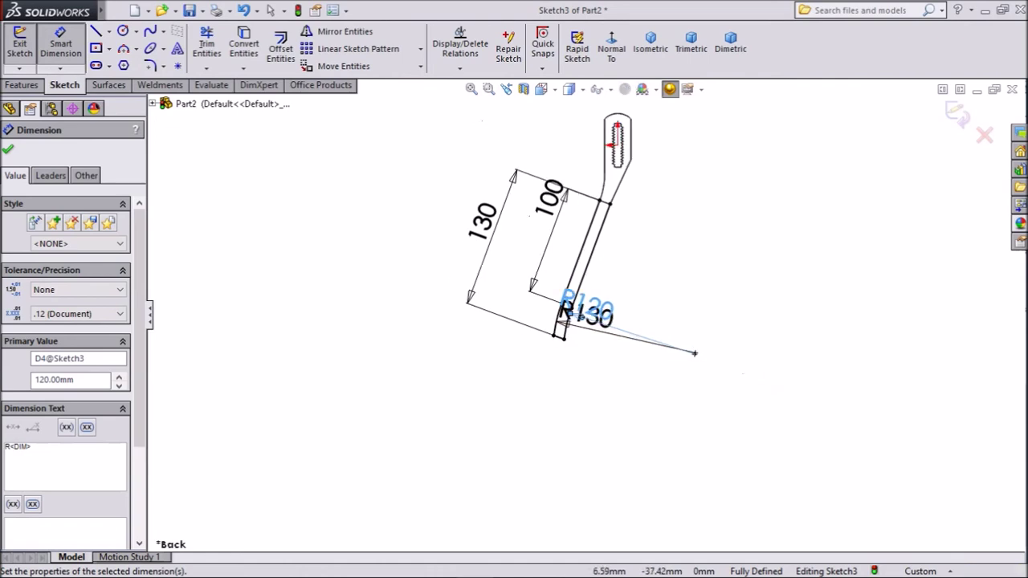
pyautogui.scroll(-1, 604, 200)
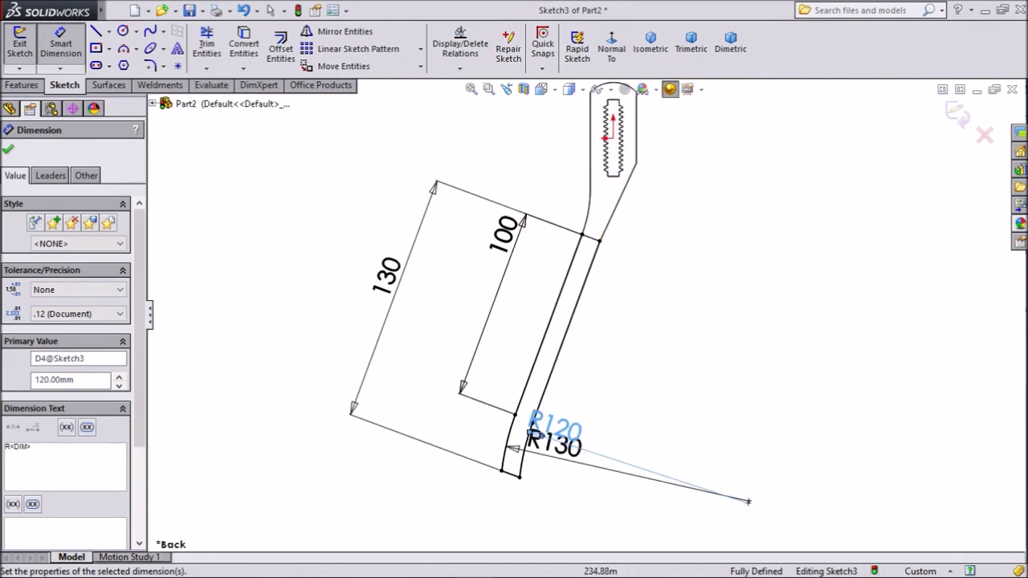
pyautogui.press('Escape')
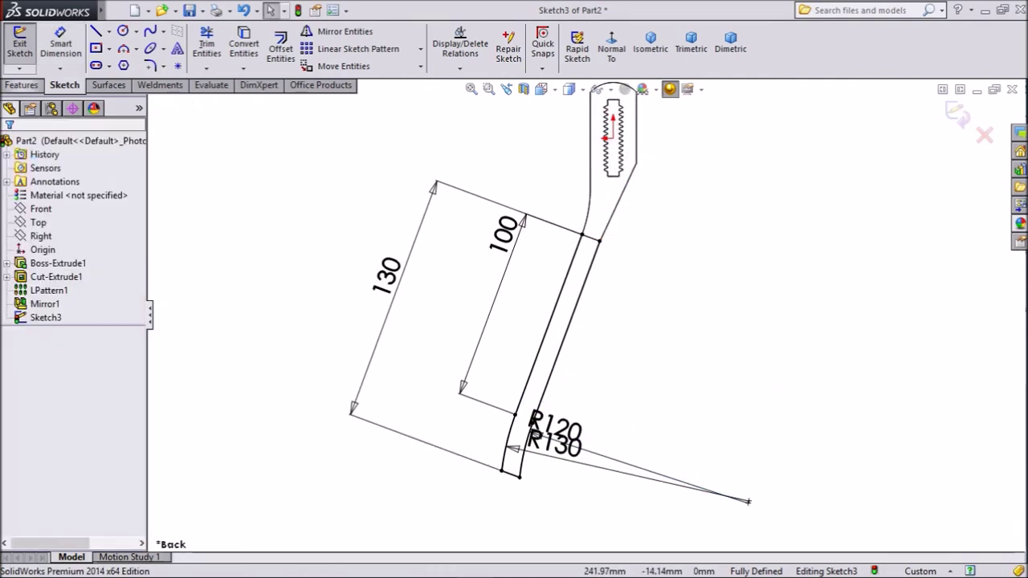
# Extrude the arm profile 10 mm with the Mid Plane end condition, closing the sketch with the model edges.
pyautogui.click(23, 85)
pyautogui.click(27, 45)
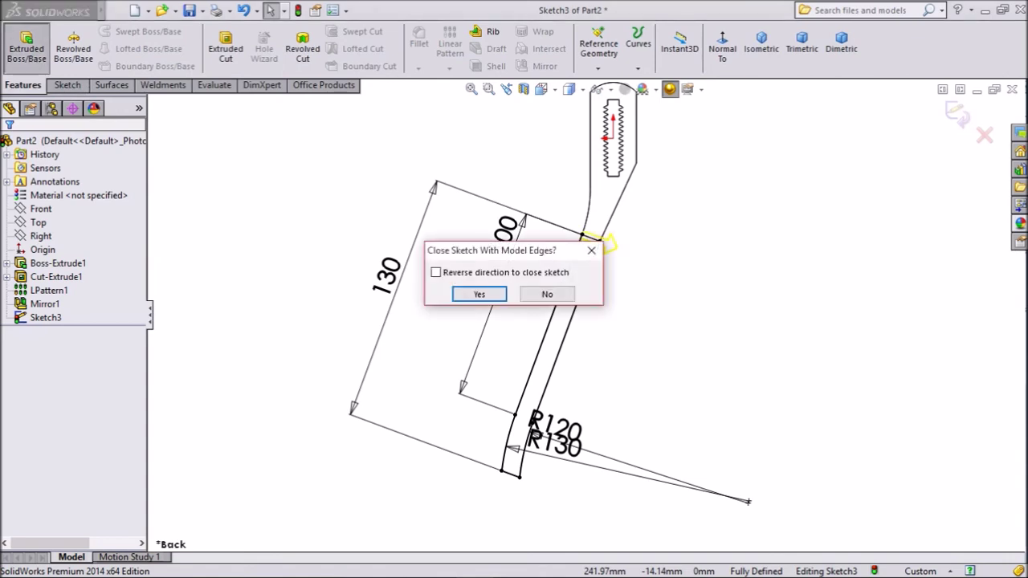
pyautogui.press('Return')
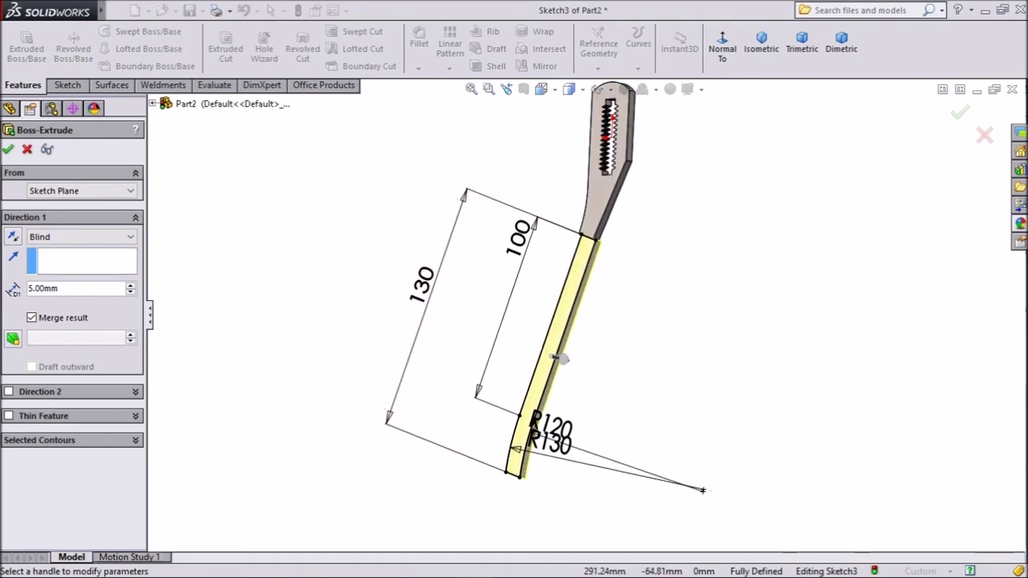
pyautogui.click(82, 236)
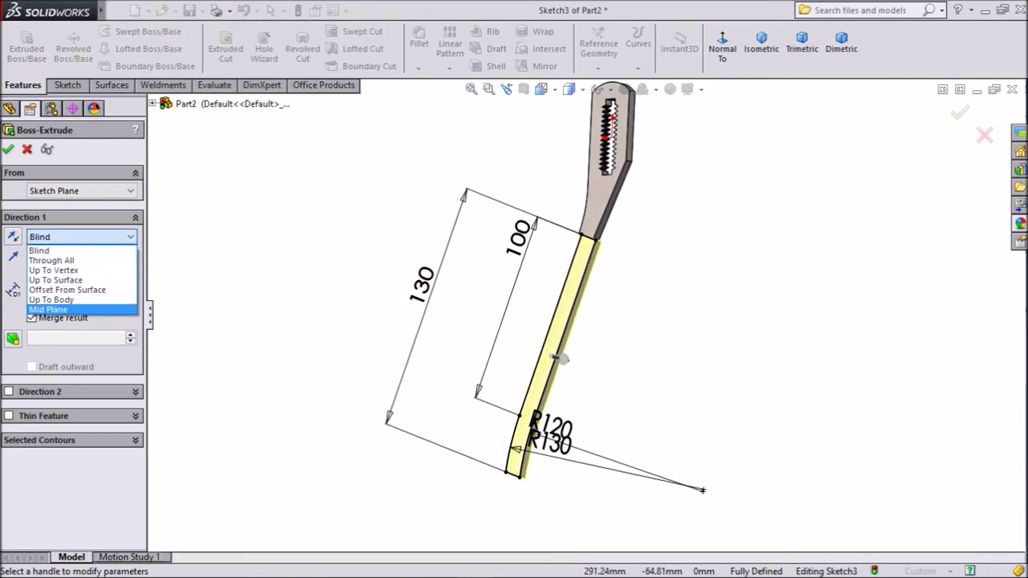
pyautogui.press('Return')
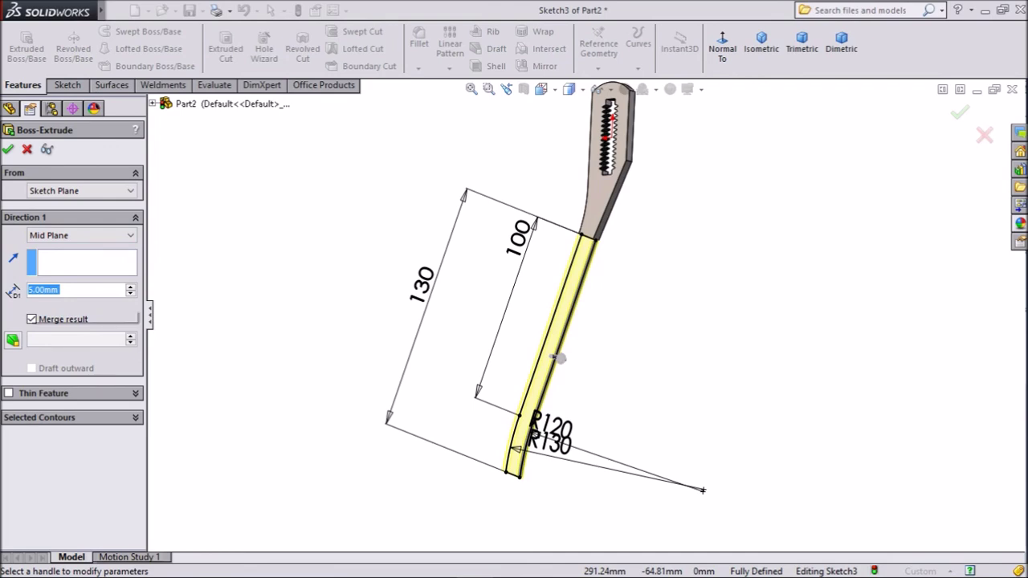
pyautogui.write('10')
pyautogui.press('Return')
pyautogui.scroll(-3, 669, 314)
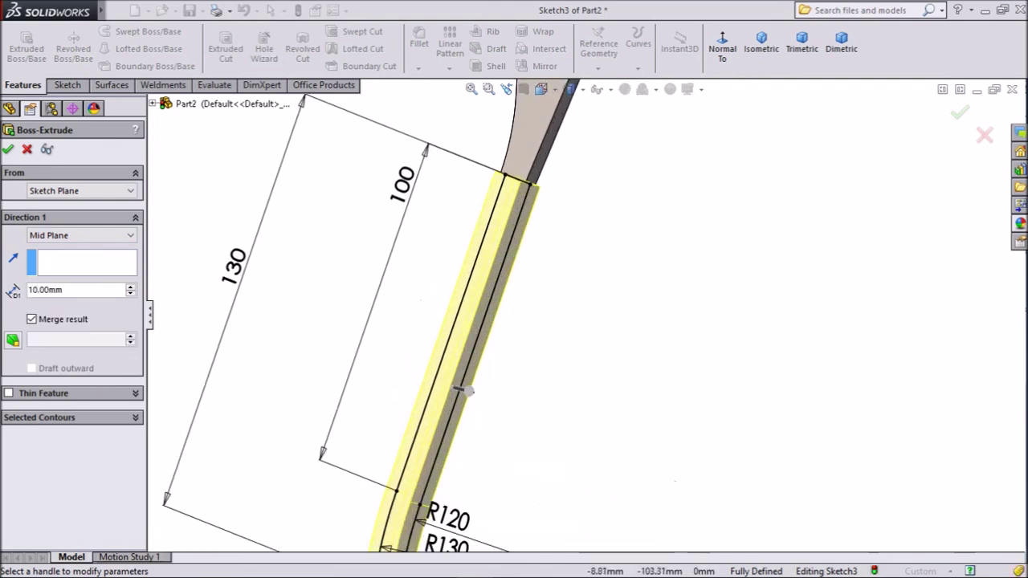
pyautogui.scroll(2, 568, 304)
pyautogui.scroll(-2, 502, 368)
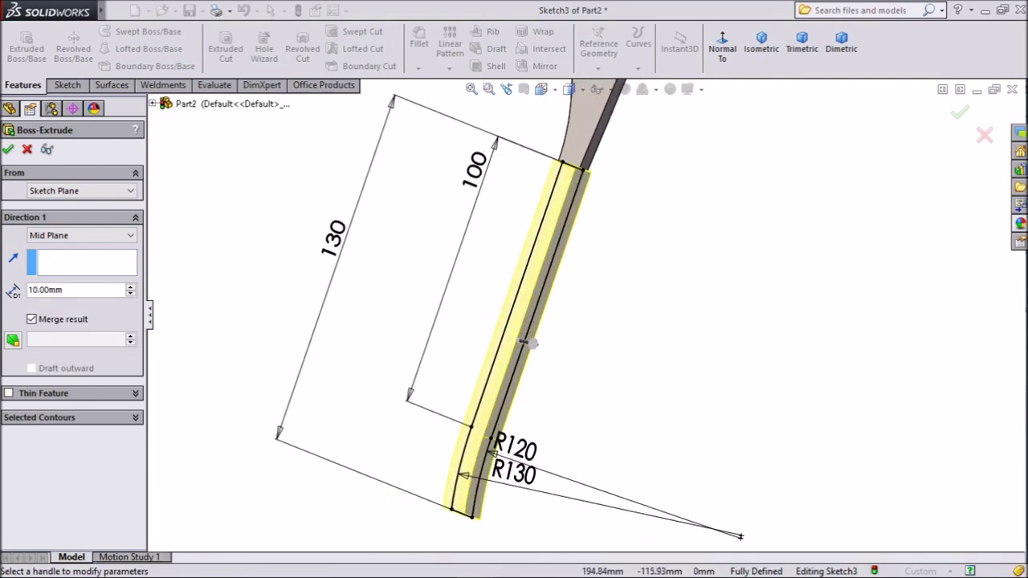
pyautogui.press('Return')
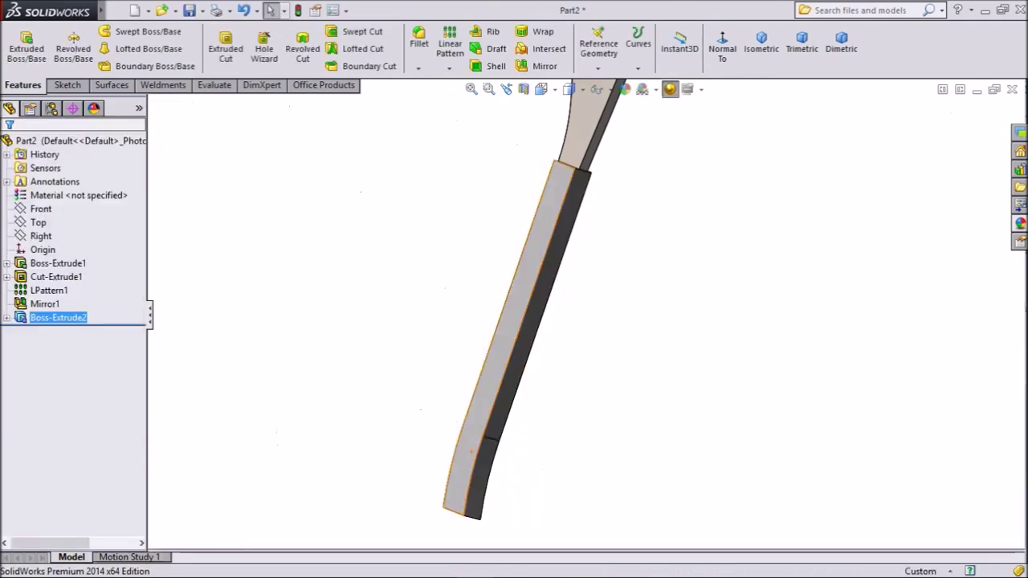
# Apply an appearance to the model and save the part.
pyautogui.scroll(3, 594, 318)
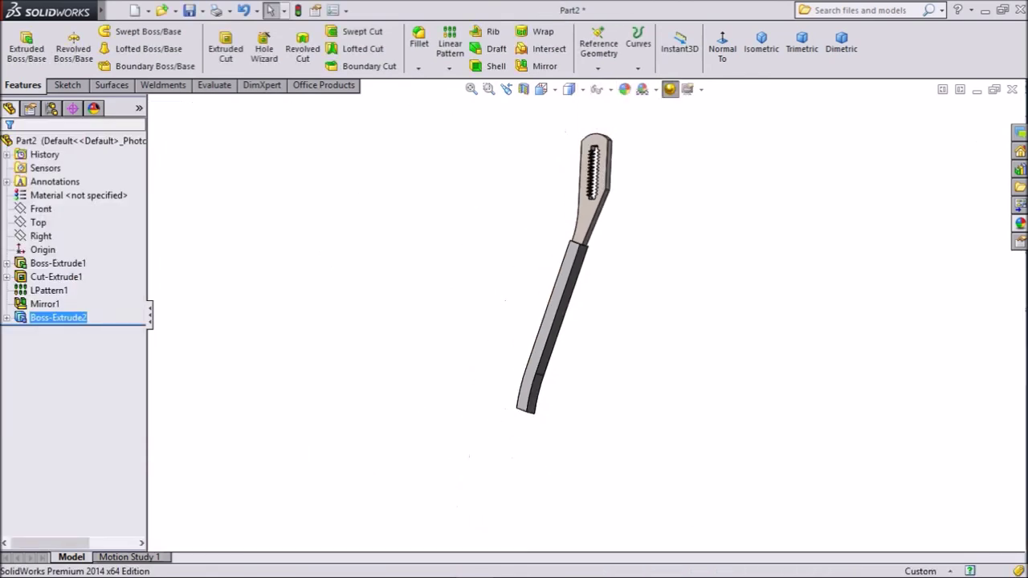
pyautogui.moveTo(562, 321); pyautogui.dragTo(486, 293, button='middle')
pyautogui.moveTo(562, 338); pyautogui.dragTo(554, 268, button='middle')
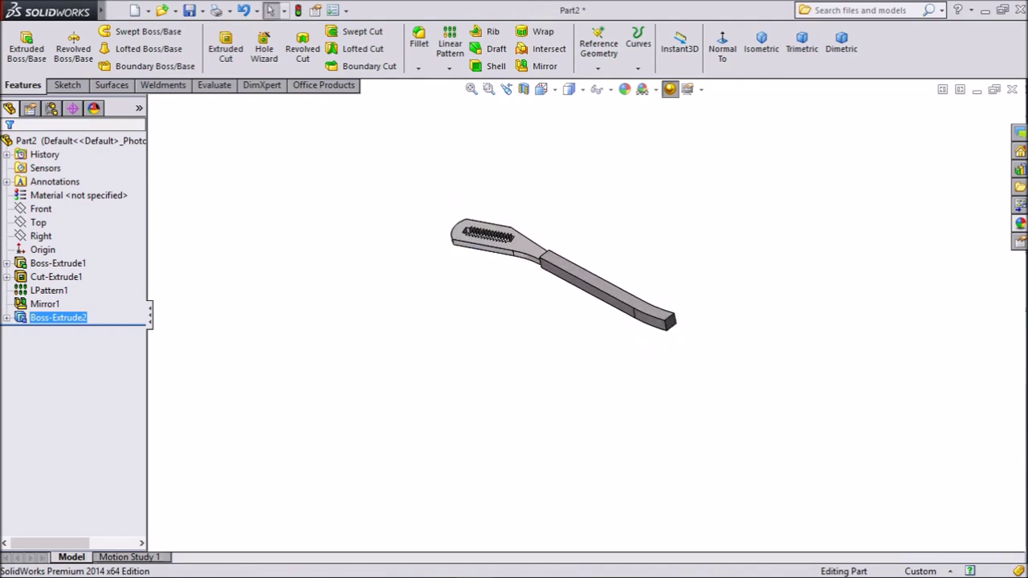
pyautogui.click(1019, 223)
pyautogui.moveTo(907, 499)
pyautogui.mouseDown()
pyautogui.moveTo(676, 378)
pyautogui.moveTo(606, 293)
pyautogui.mouseUp()
pyautogui.scroll(-5, 557, 239)
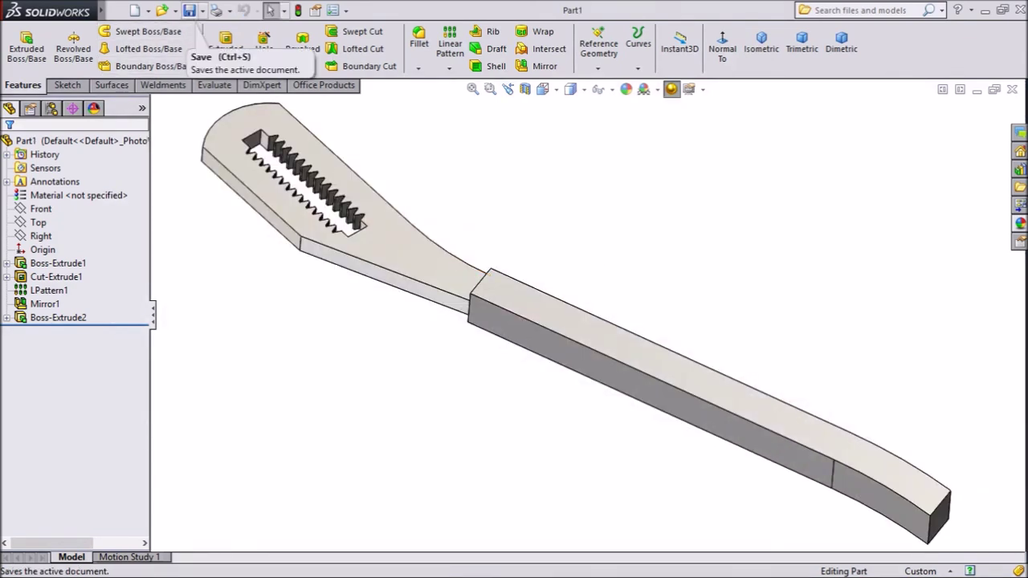
pyautogui.click(189, 11)
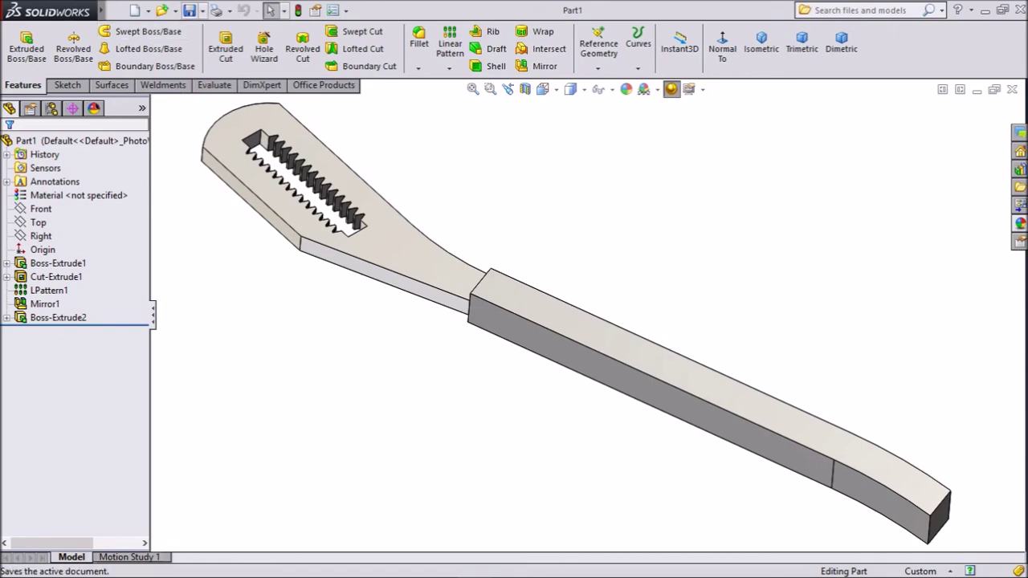
pyautogui.click(201, 10)
pyautogui.click(233, 41)
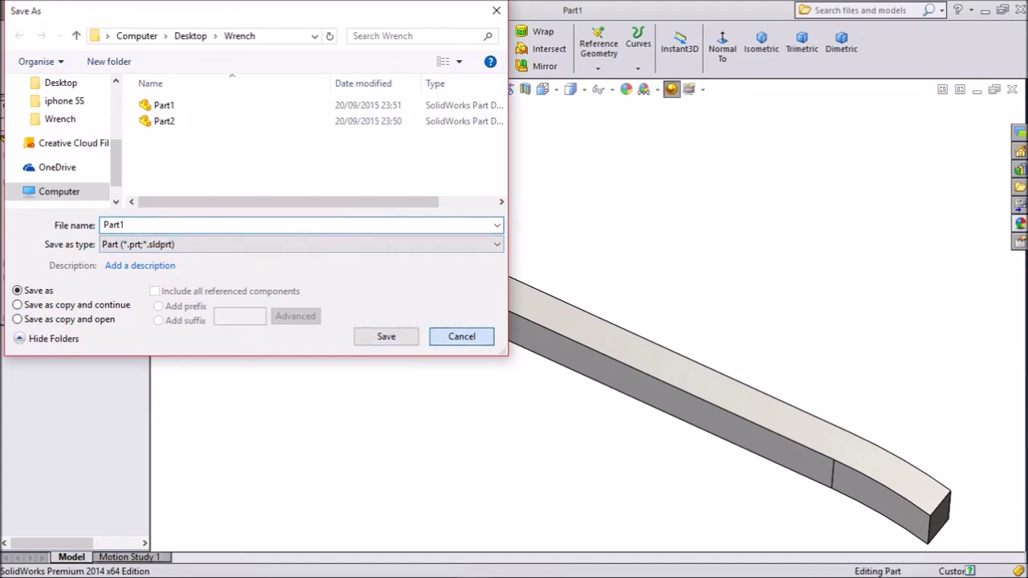
pyautogui.click(461, 336)
pyautogui.moveTo(505, 321); pyautogui.dragTo(562, 265, button='middle')
pyautogui.moveTo(505, 322); pyautogui.dragTo(576, 283, button='middle')
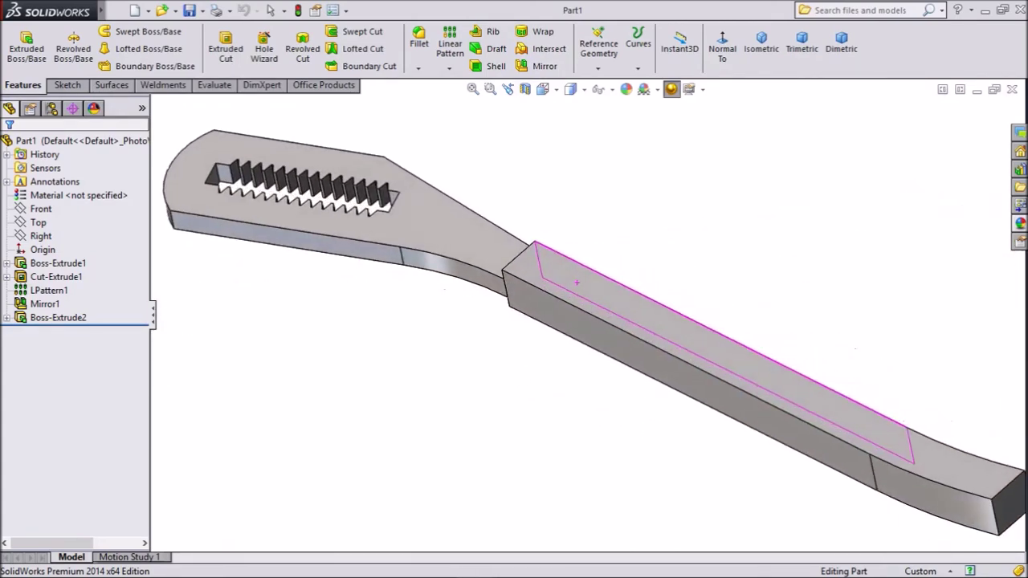